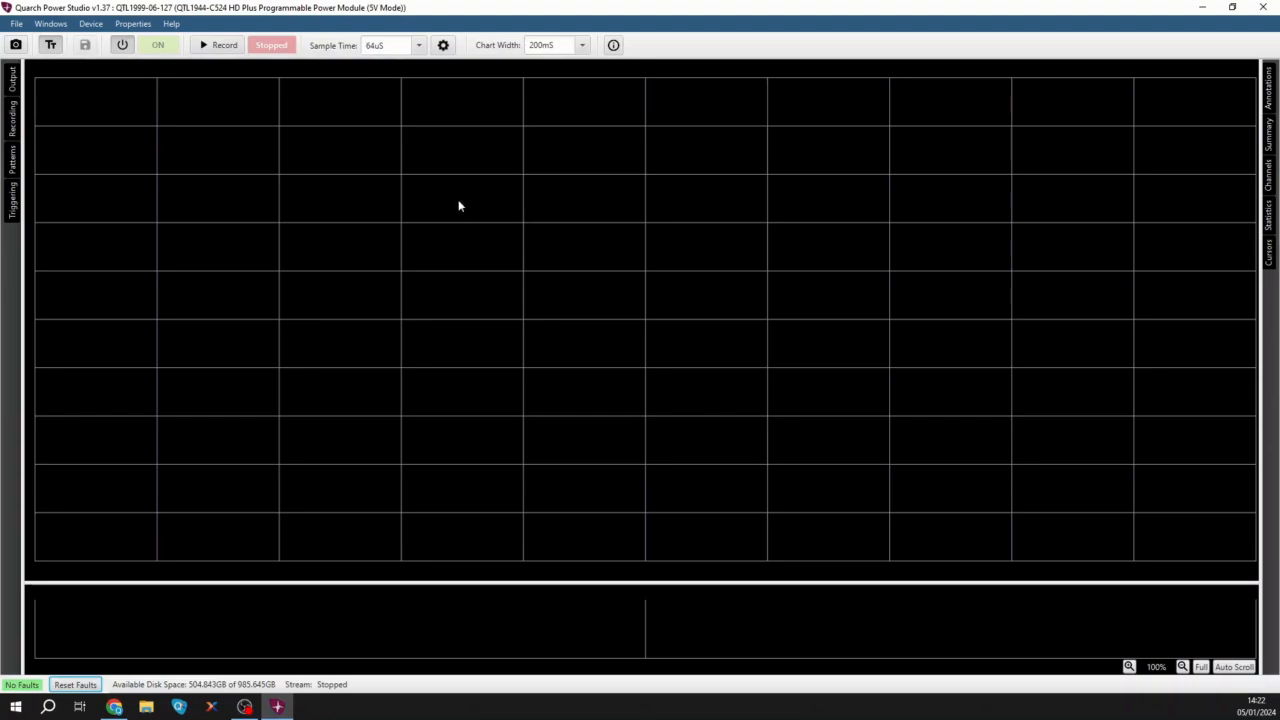
# - Set the sample time to 1mS and start recording with the output power off
pyautogui.click(420, 47)
pyautogui.click(384, 115)
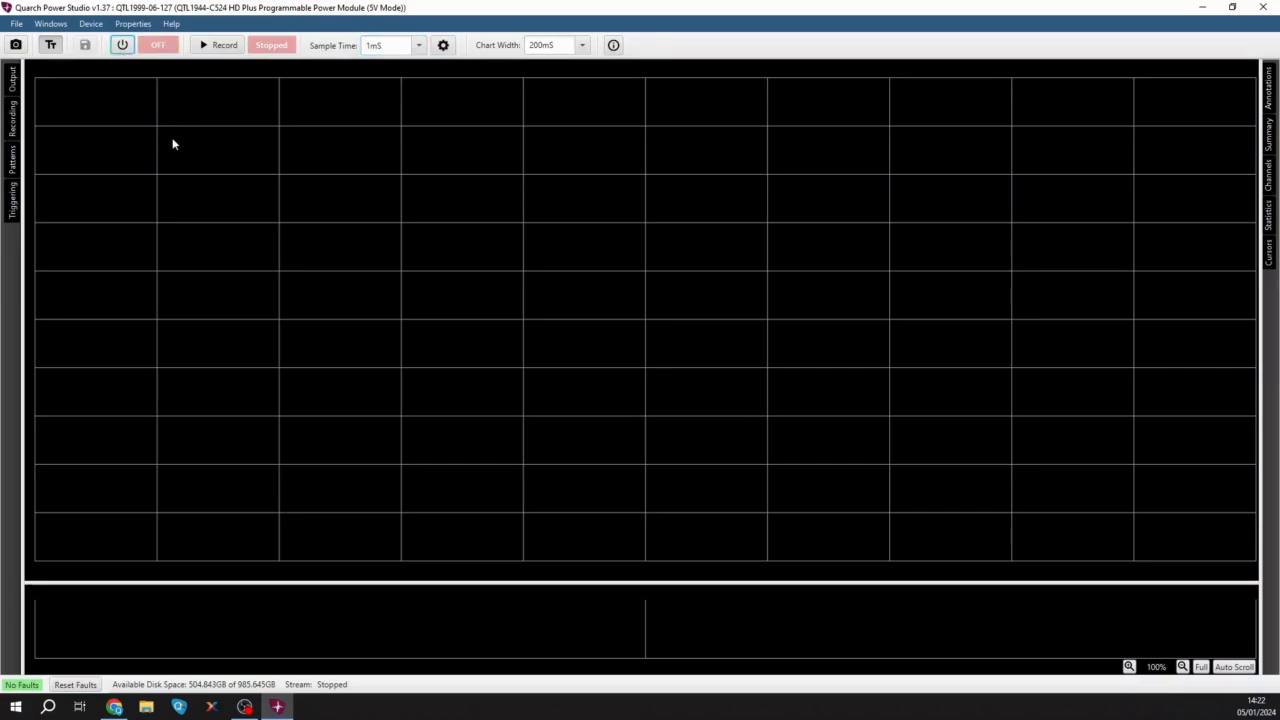
pyautogui.click(219, 45)
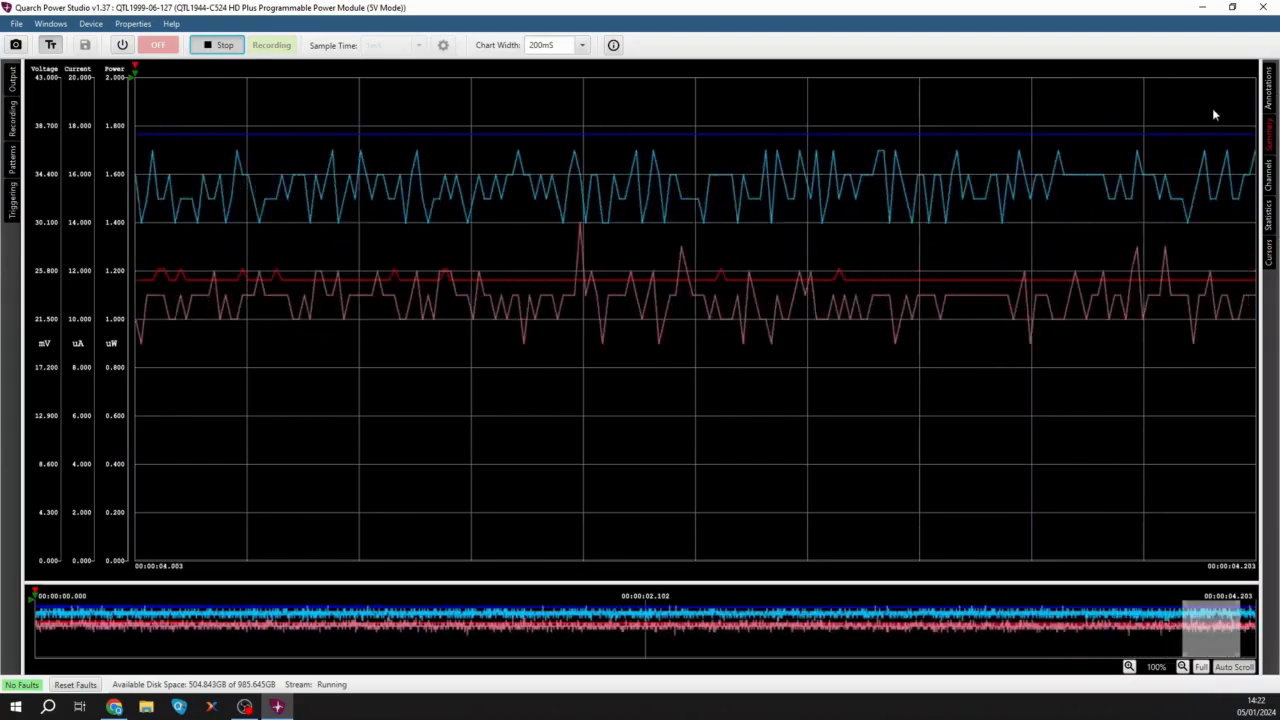
# - Switch the output power on with the real-time values displayed, and stop the recording once the load has settled
pyautogui.click(1266, 135)
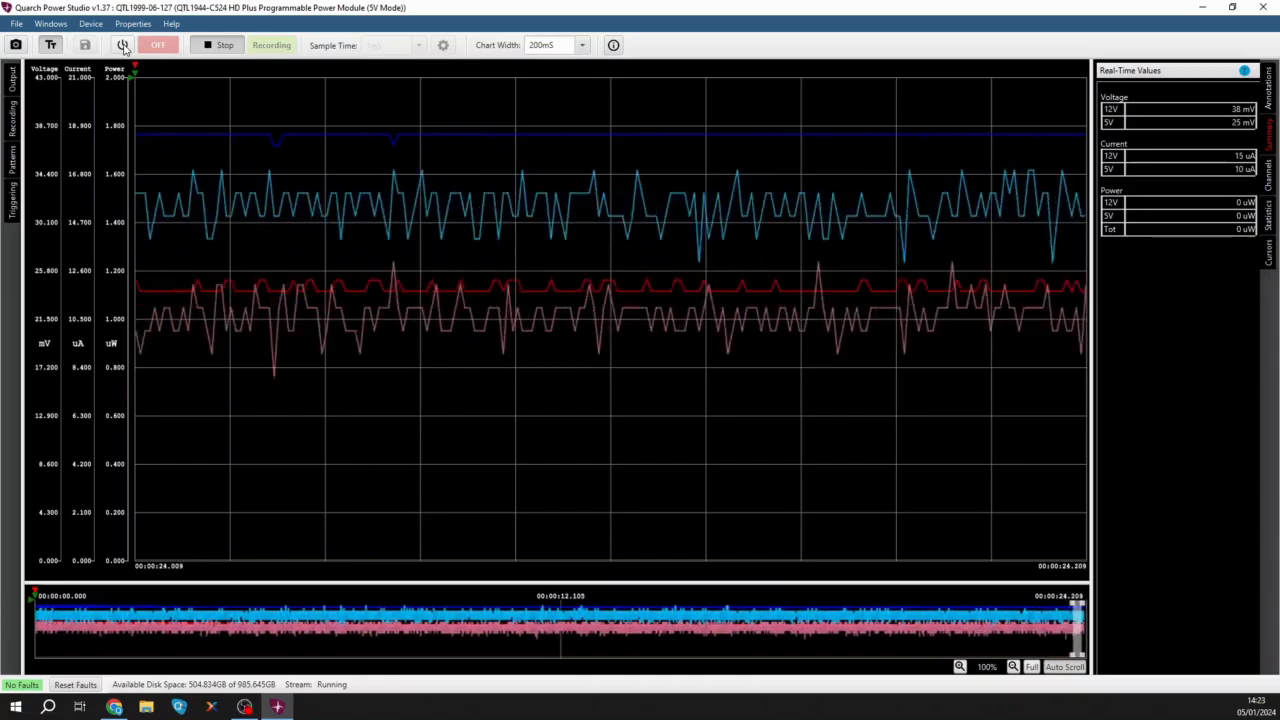
pyautogui.click(122, 45)
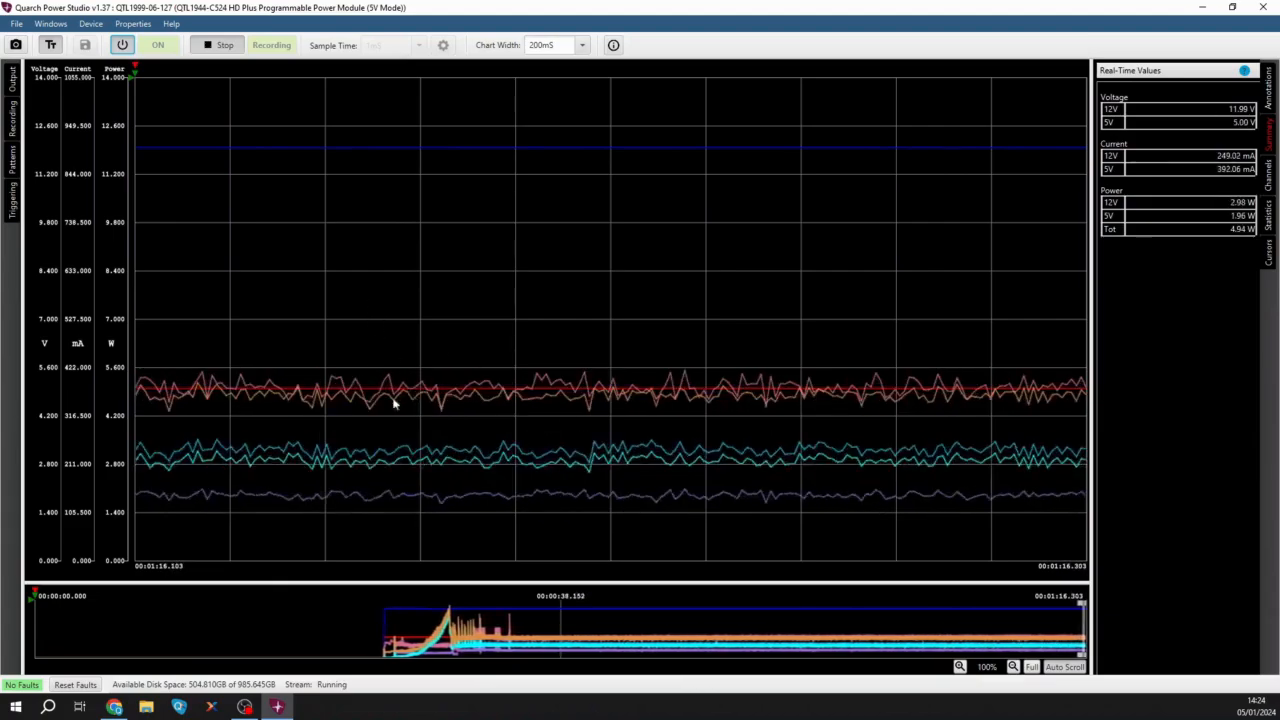
pyautogui.click(215, 47)
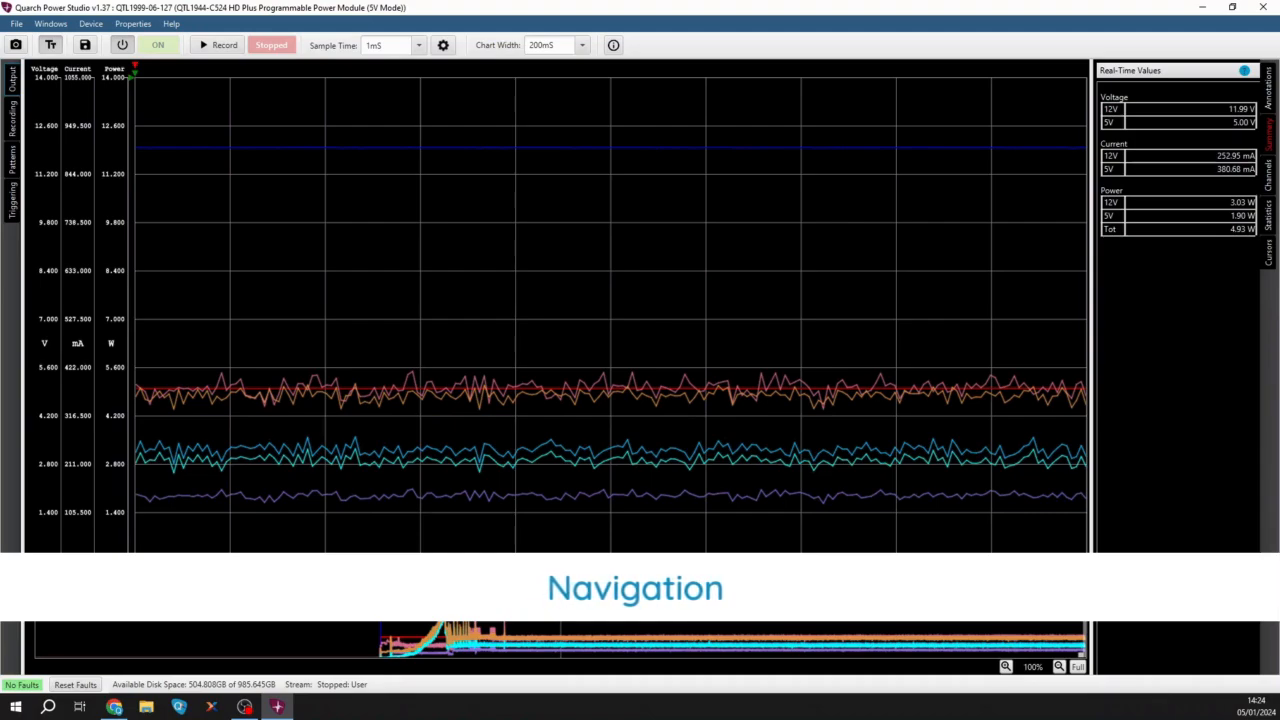
# - Browse the recording around the 12V power ramp, zooming in on the 5V current pulse that precedes it
pyautogui.click(445, 635)
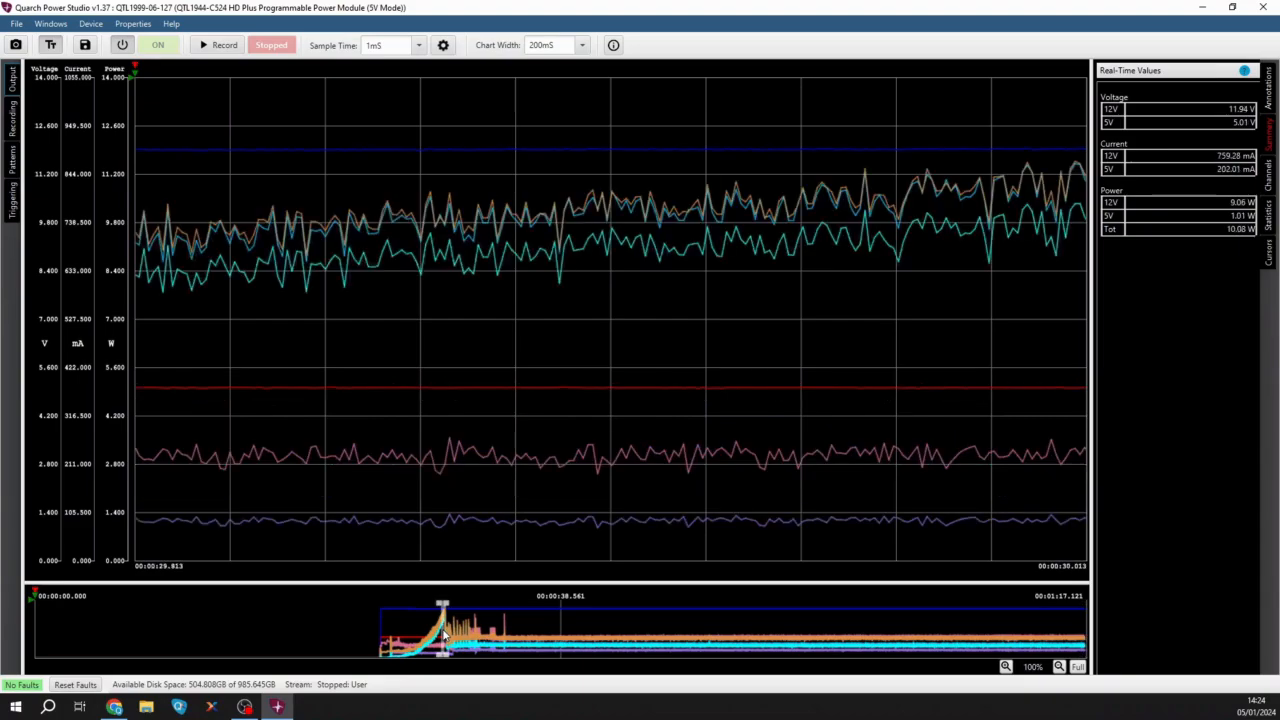
pyautogui.moveTo(442, 640); pyautogui.dragTo(407, 640)
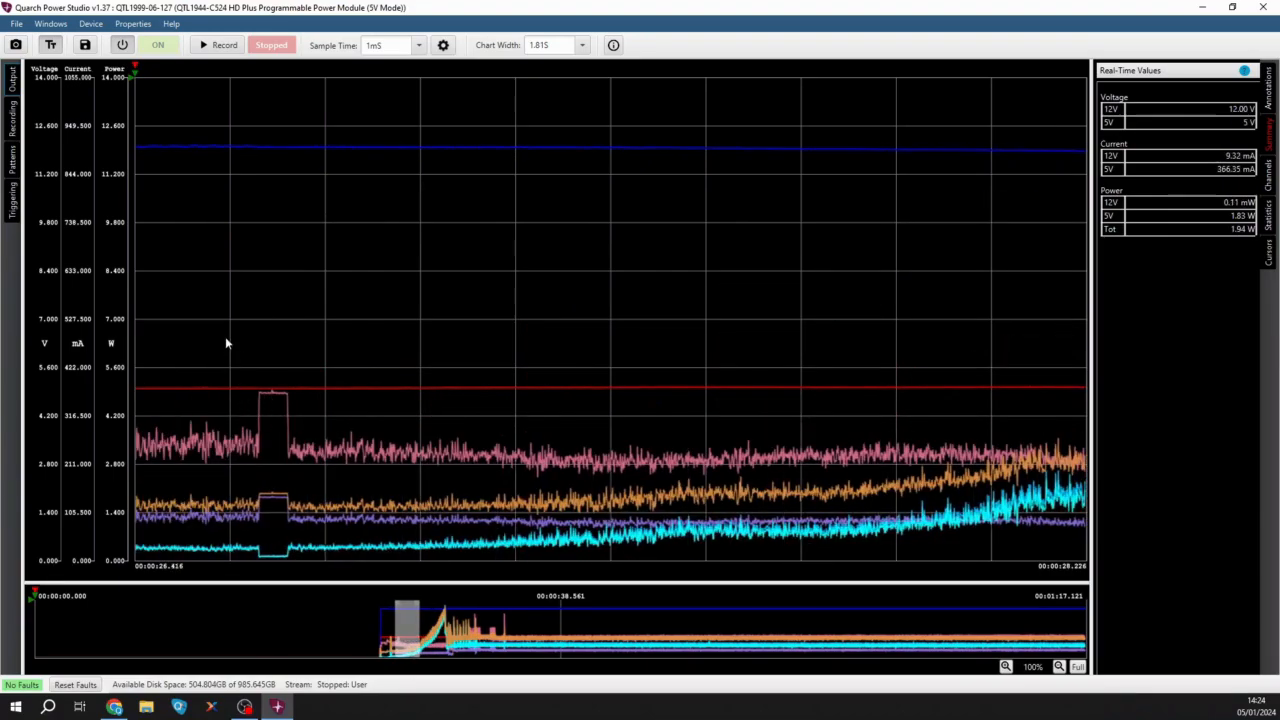
pyautogui.moveTo(225, 336); pyautogui.dragTo(322, 596)
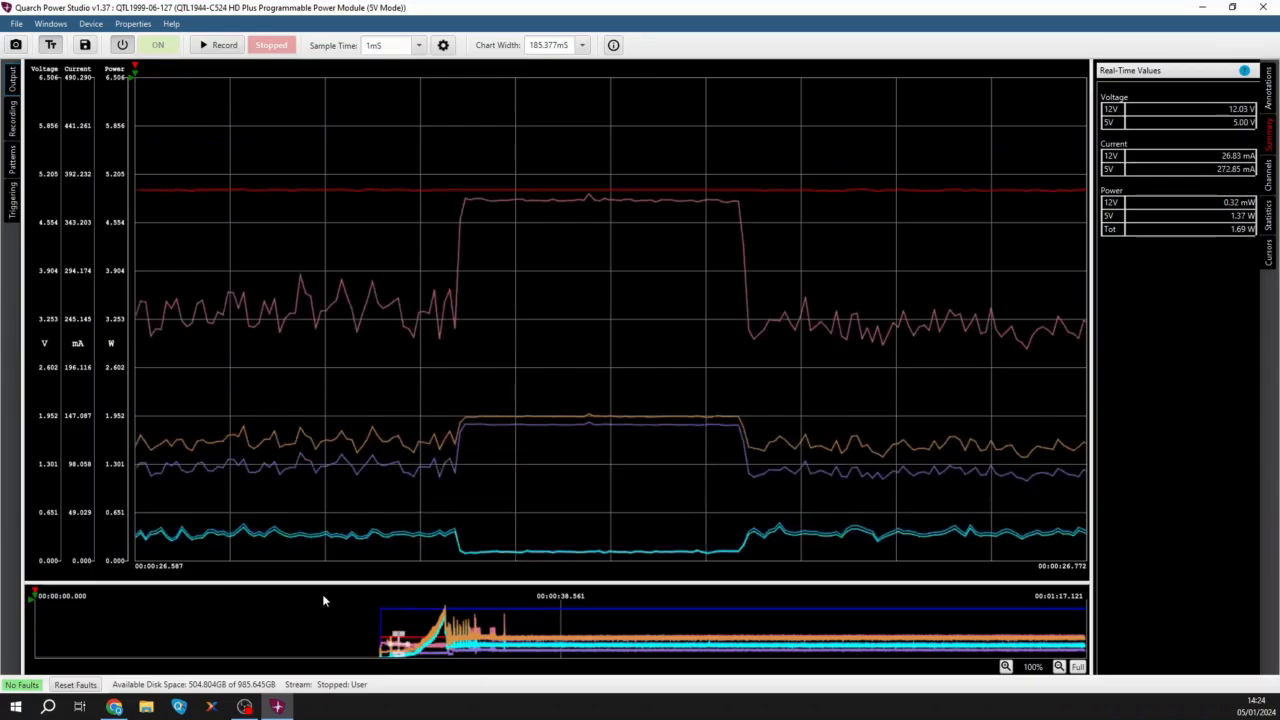
pyautogui.click(463, 641)
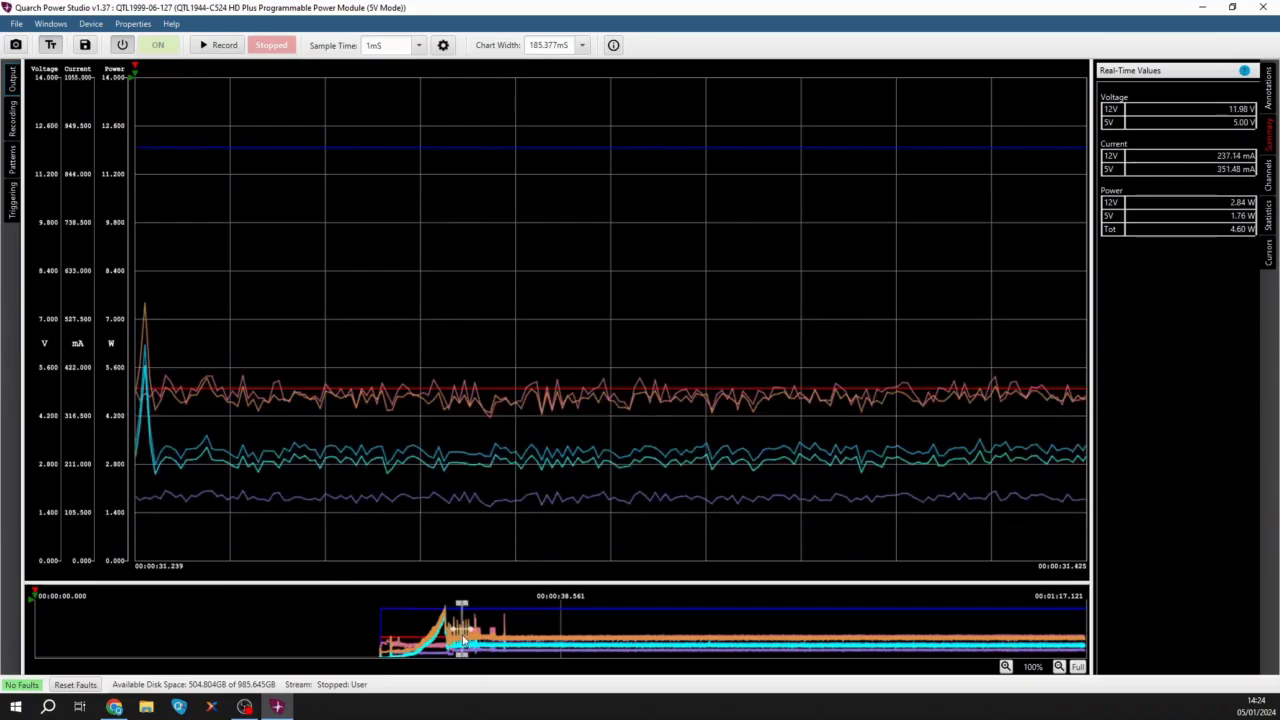
pyautogui.click(487, 649)
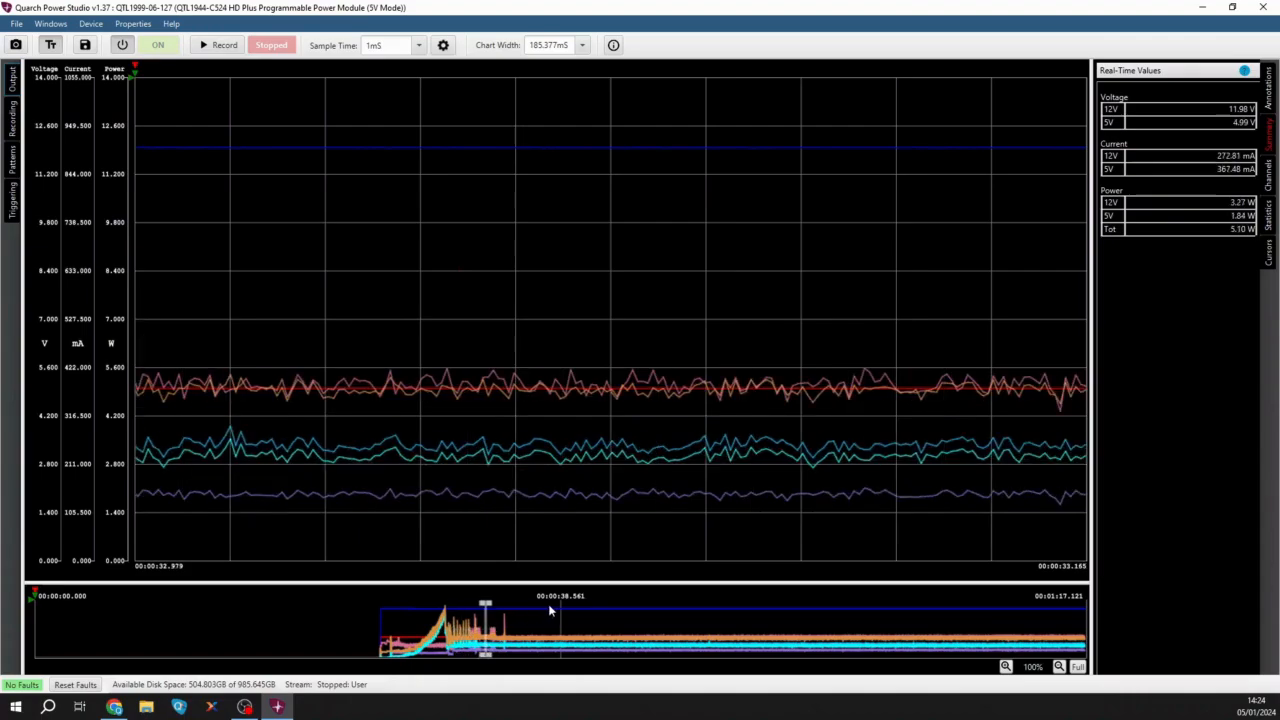
# - Set the chart width to 1S and position the view on the power-on edge of the recording
pyautogui.click(584, 46)
pyautogui.click(562, 131)
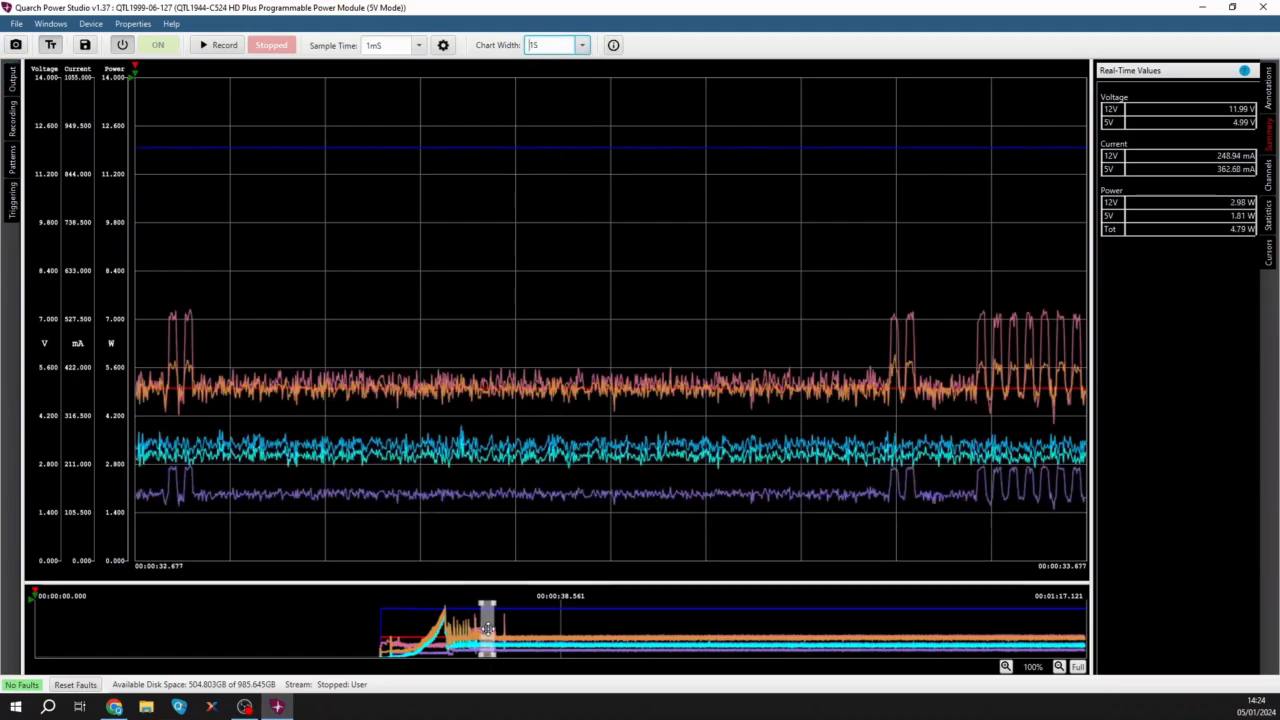
pyautogui.moveTo(487, 628)
pyautogui.mouseDown()
pyautogui.moveTo(504, 625)
pyautogui.moveTo(385, 627)
pyautogui.mouseUp()
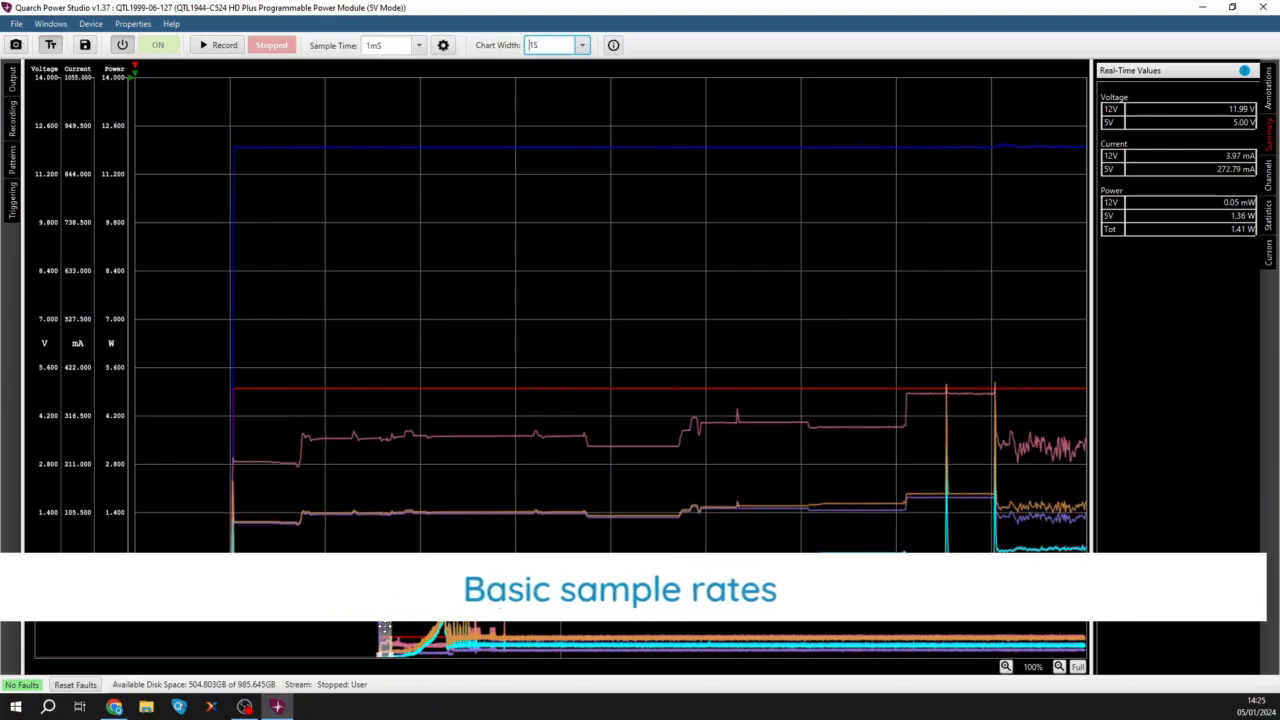
# - With the output power off, start a new recording at a 4uS sample time and a 200mS chart width
pyautogui.click(420, 47)
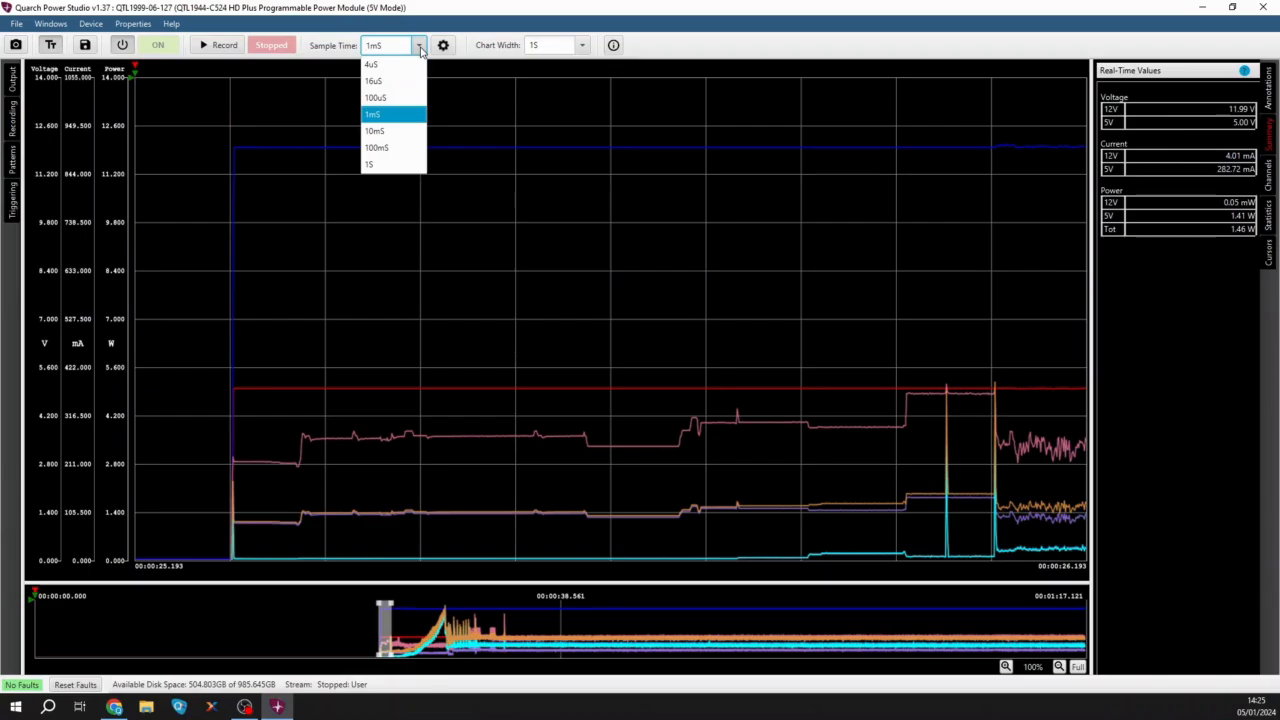
pyautogui.click(391, 66)
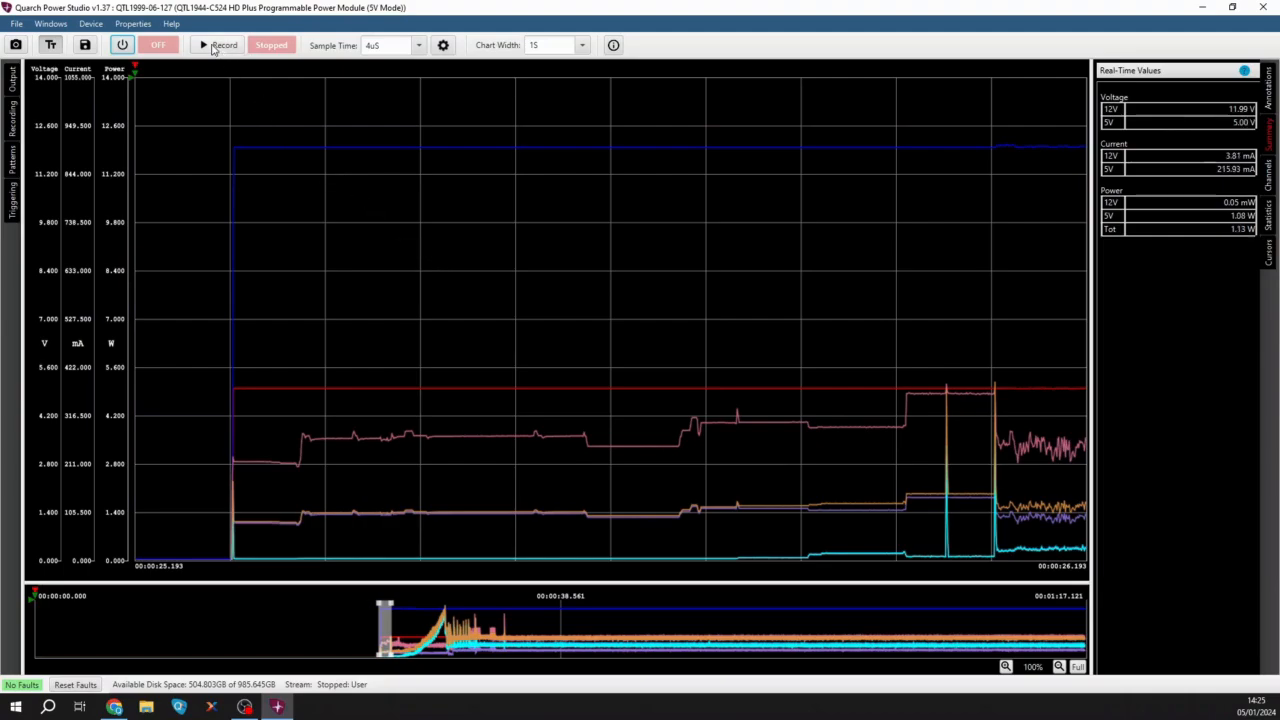
pyautogui.click(555, 45)
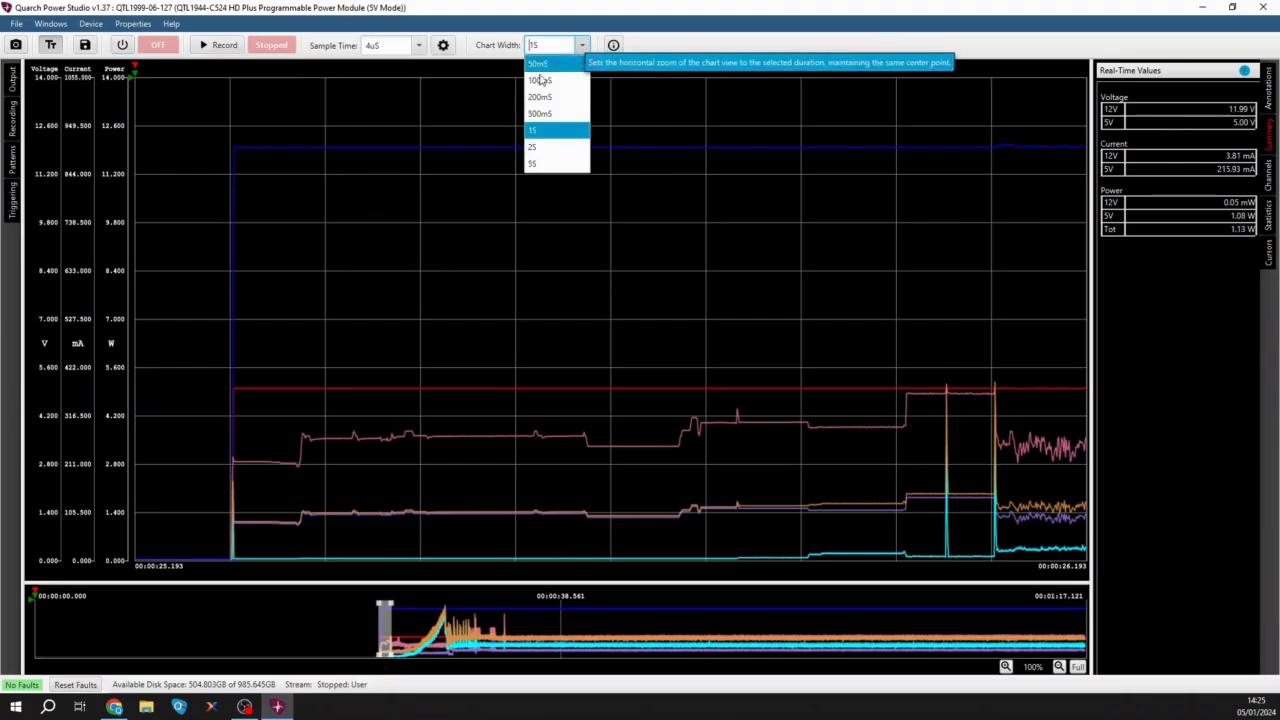
pyautogui.click(549, 99)
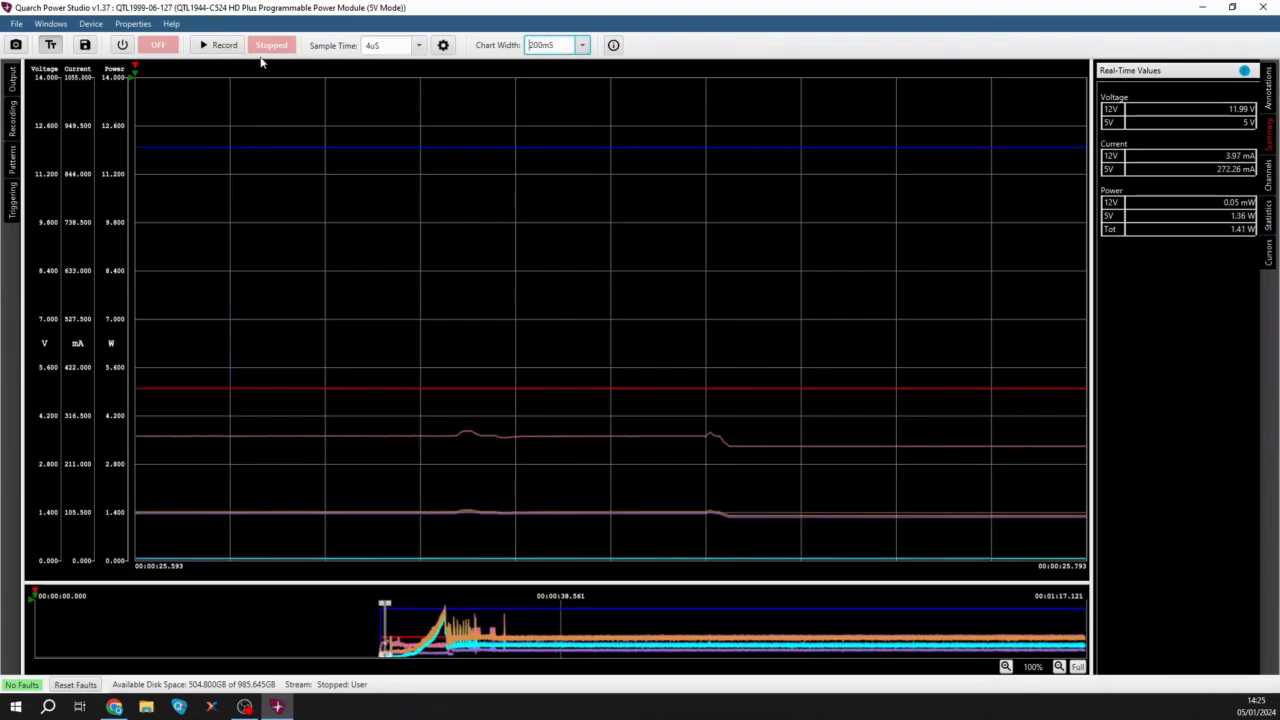
pyautogui.click(214, 46)
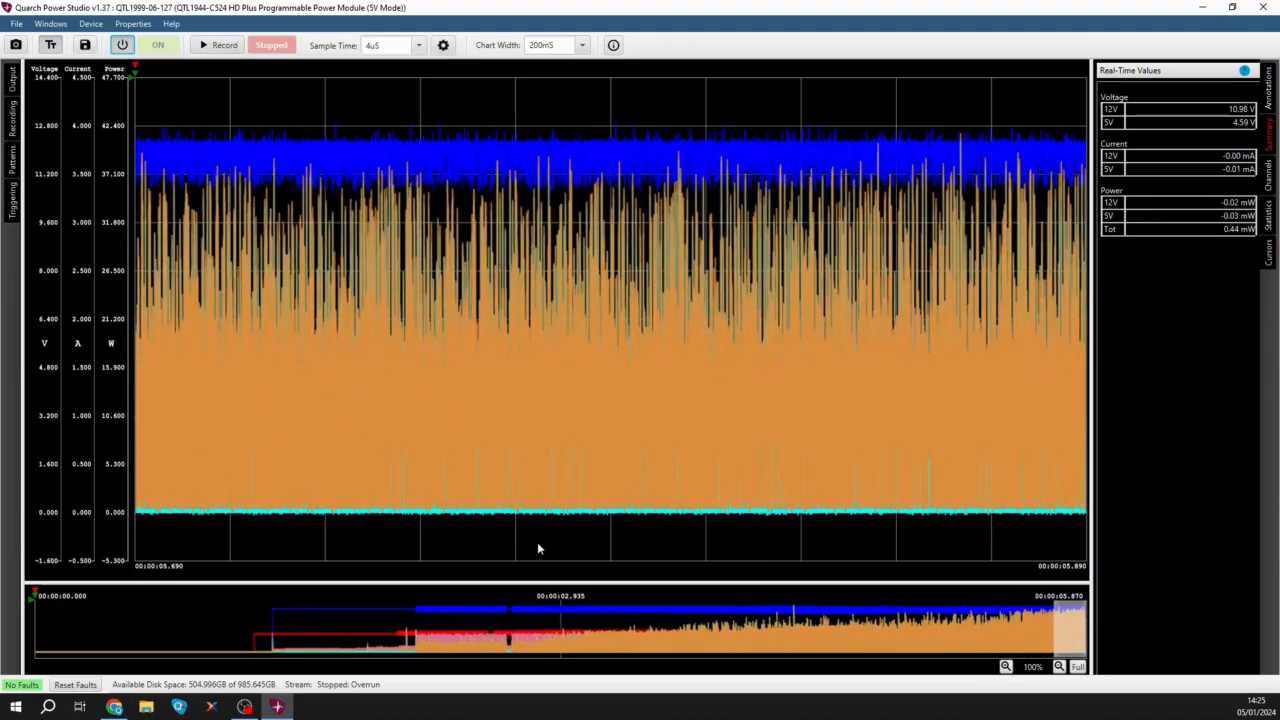
# - Inspect the spin-up and the low-activity gap in the 4uS recording, and zoom in on the inrush current pulses at power-on
pyautogui.click(413, 647)
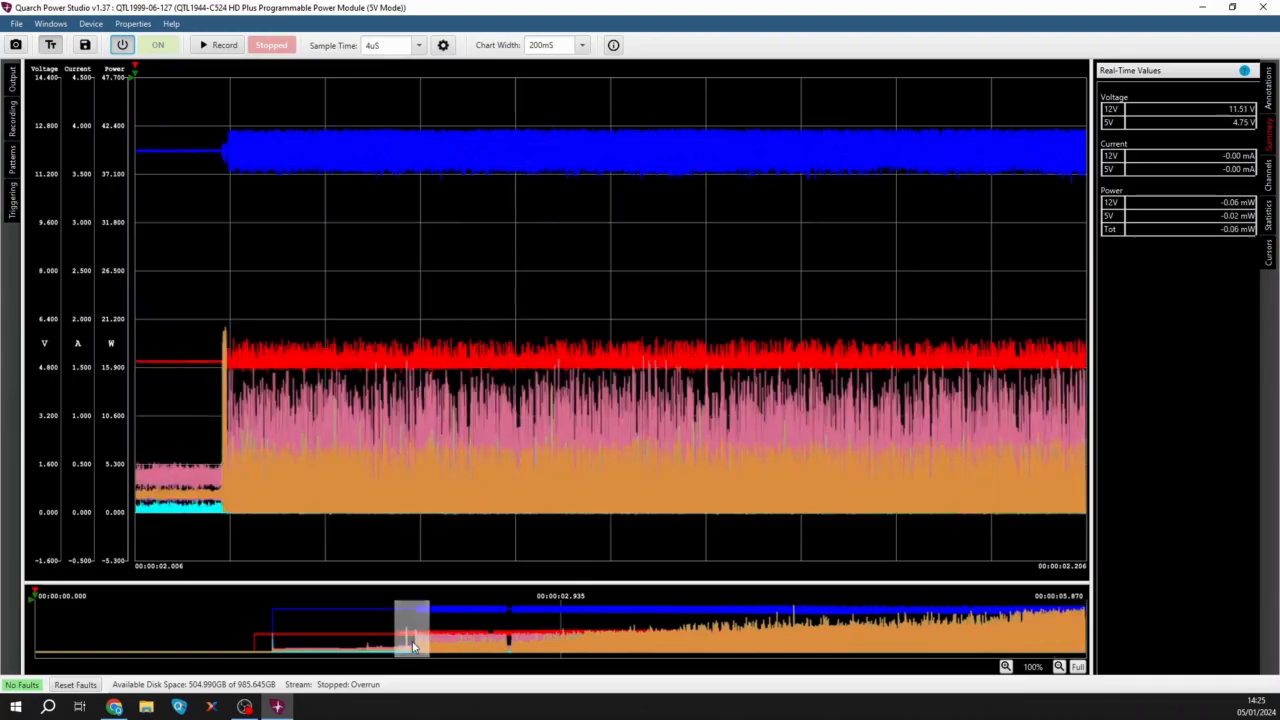
pyautogui.moveTo(416, 632); pyautogui.dragTo(501, 632)
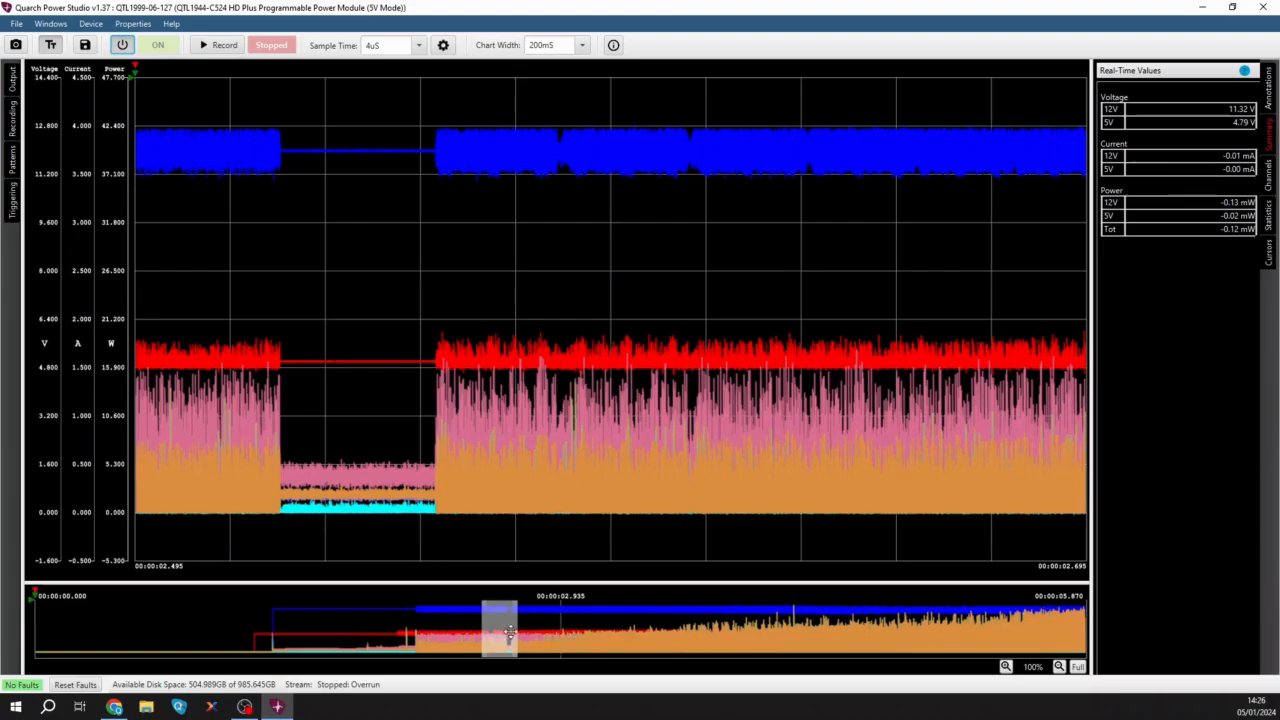
pyautogui.moveTo(507, 631); pyautogui.dragTo(266, 639)
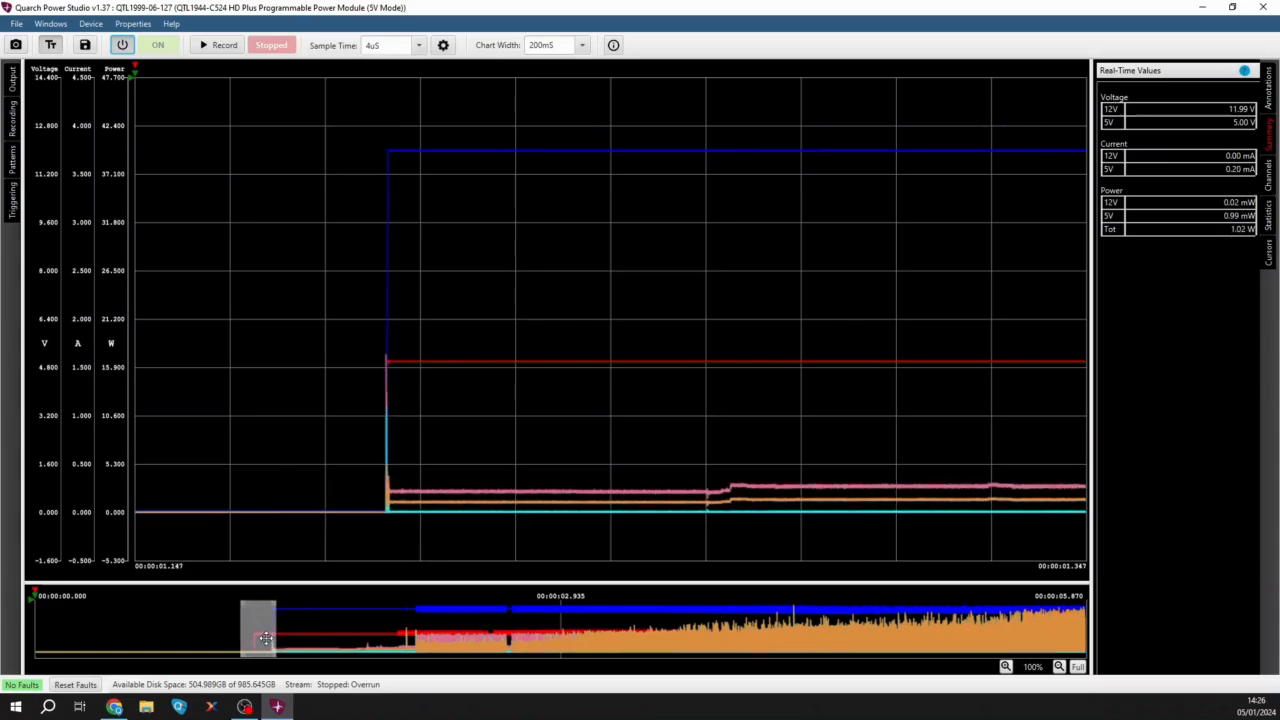
pyautogui.moveTo(371, 242); pyautogui.dragTo(520, 490)
pyautogui.moveTo(558, 580); pyautogui.dragTo(404, 160)
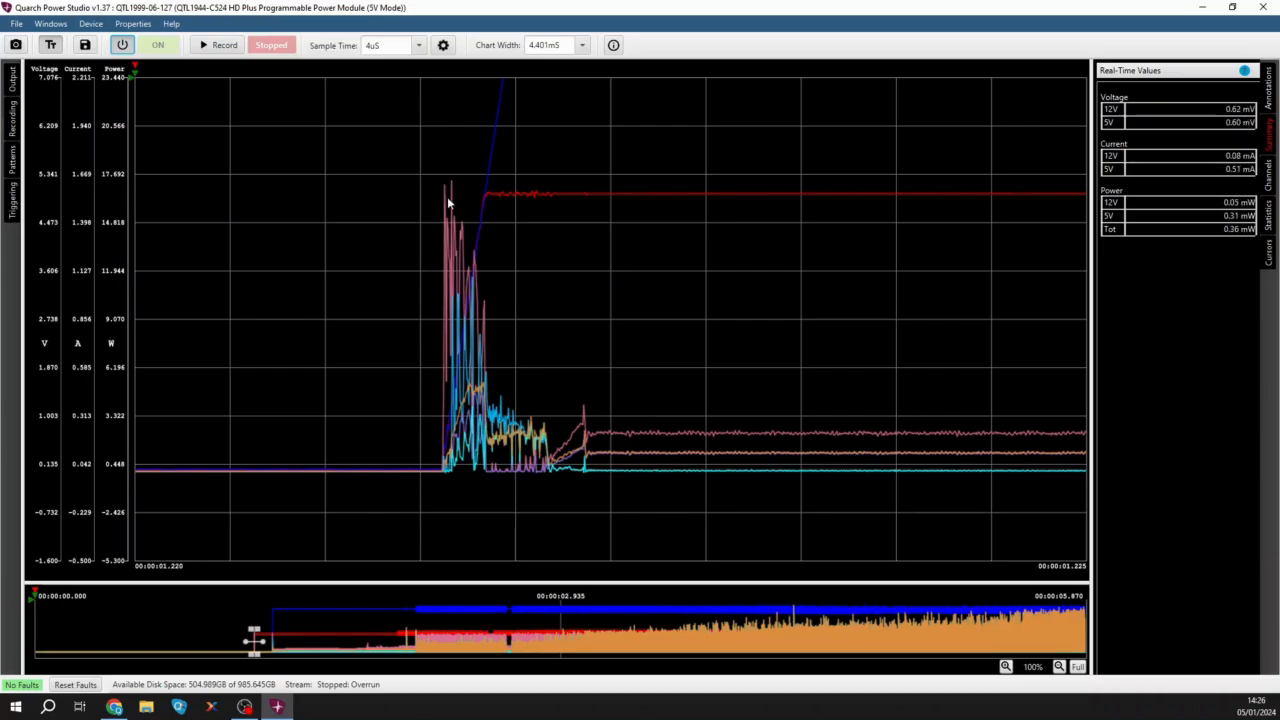
pyautogui.scroll(5, 447, 196)
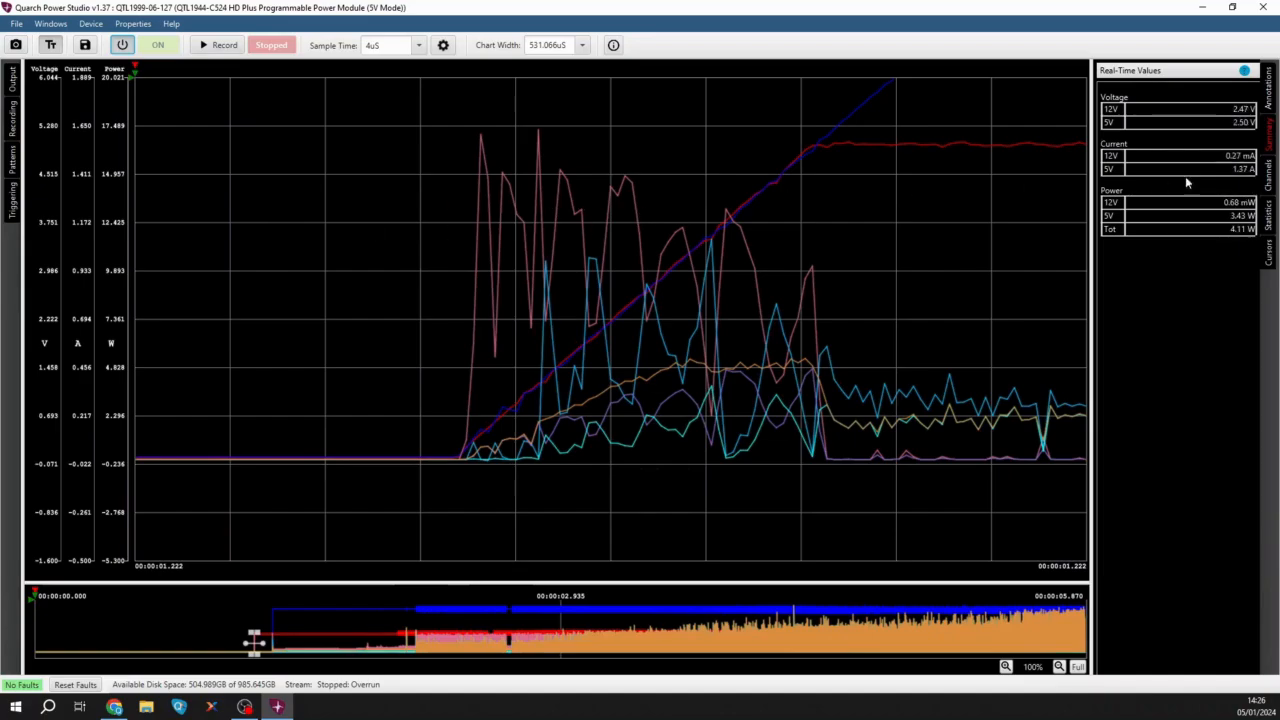
# - Place horizontal cursor B just above the highest 5V current peak, at about 1.64 A, and display the cursor values
pyautogui.click(1268, 178)
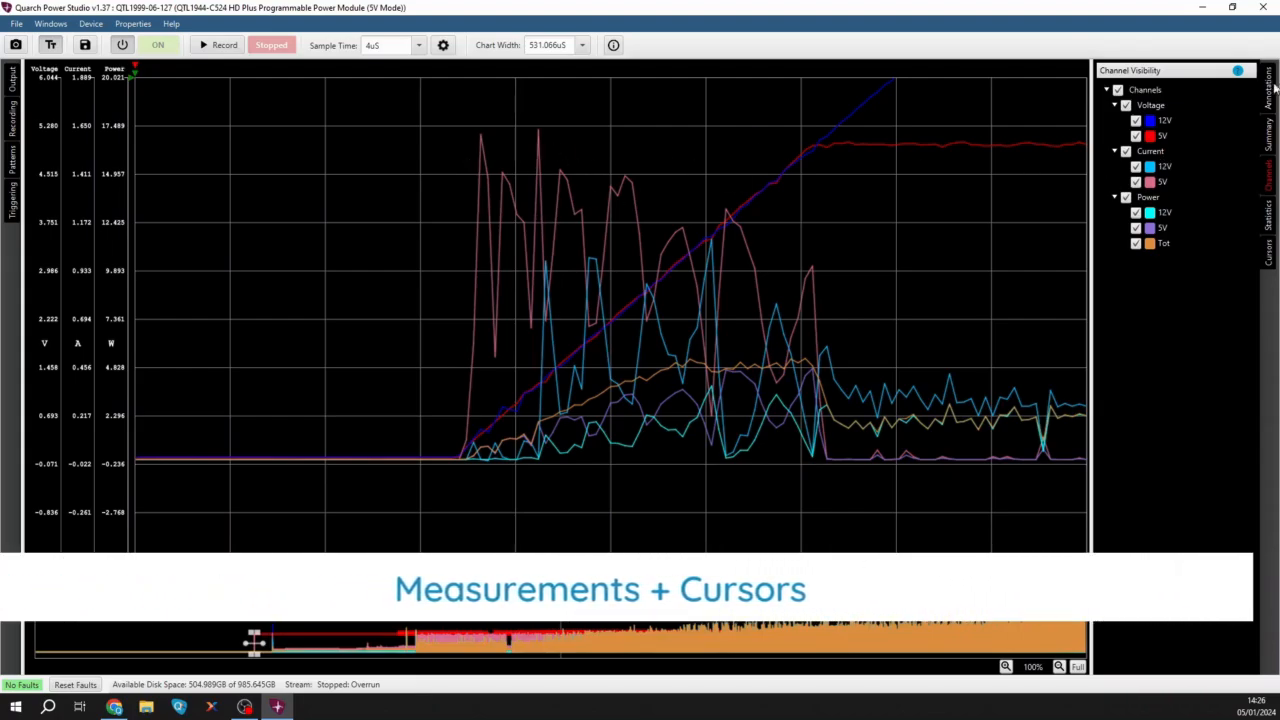
pyautogui.click(1268, 132)
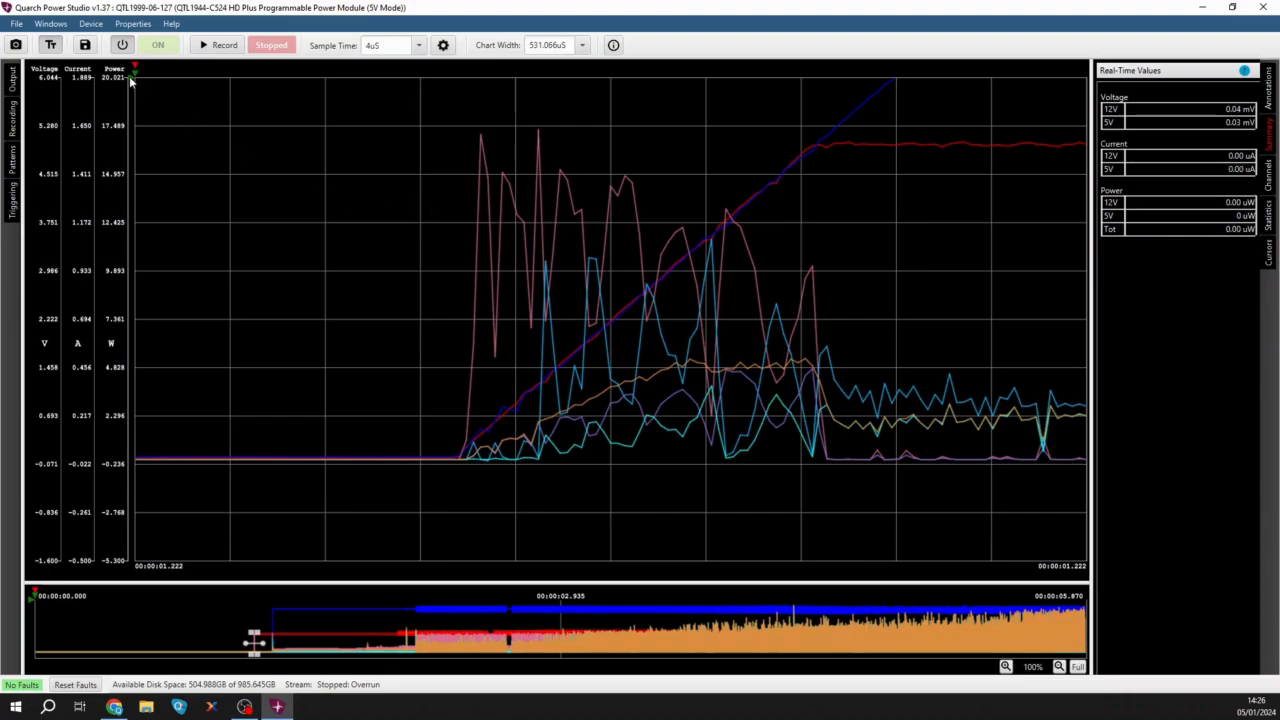
pyautogui.moveTo(131, 79); pyautogui.dragTo(146, 131)
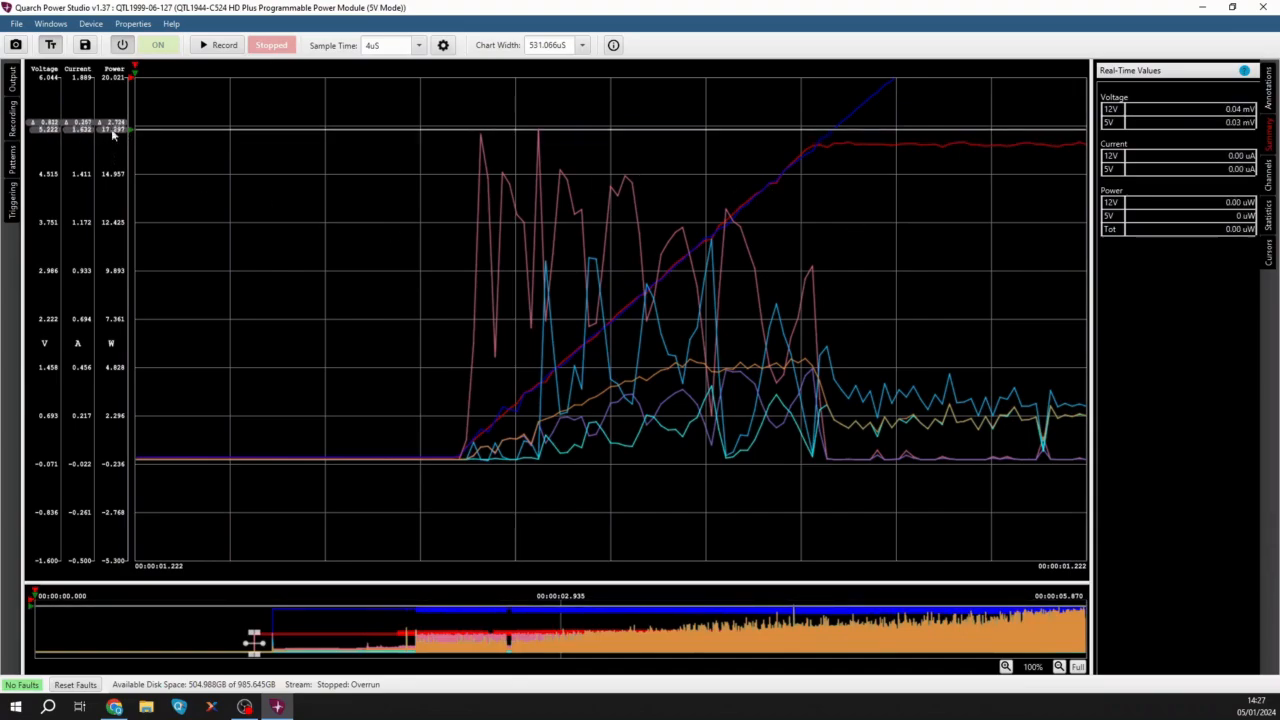
pyautogui.click(1271, 252)
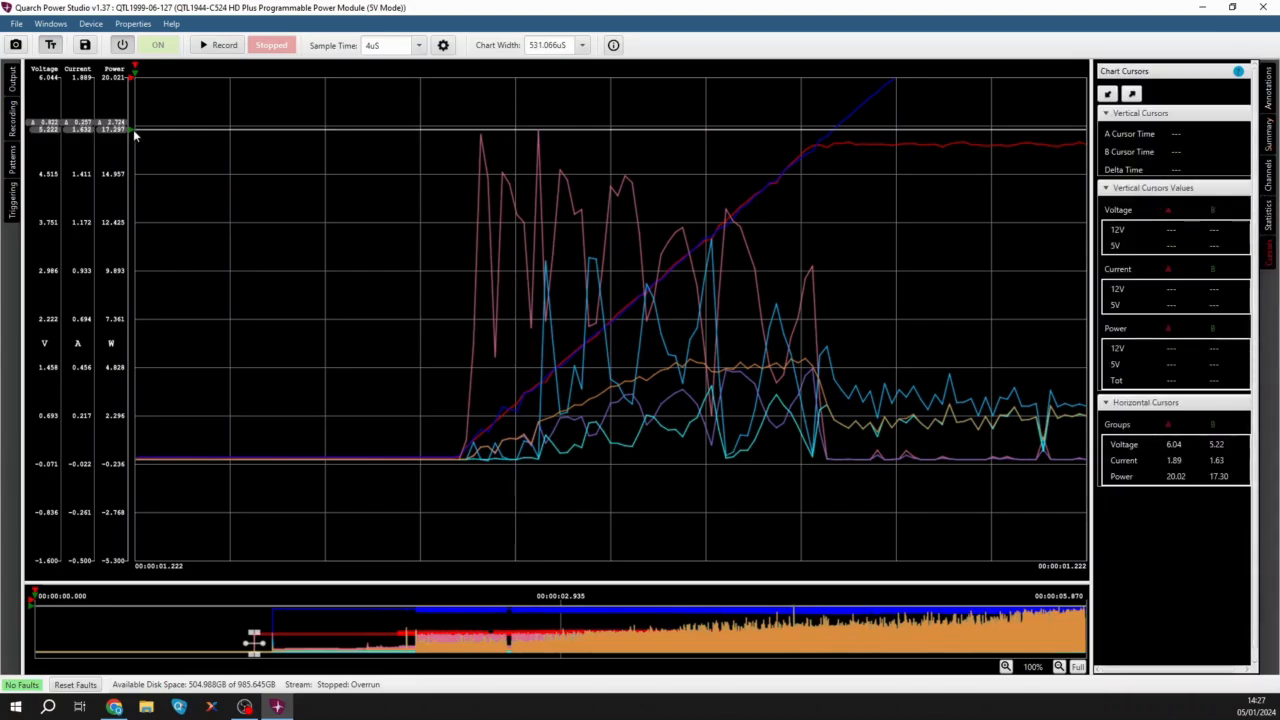
pyautogui.moveTo(131, 135); pyautogui.dragTo(129, 127)
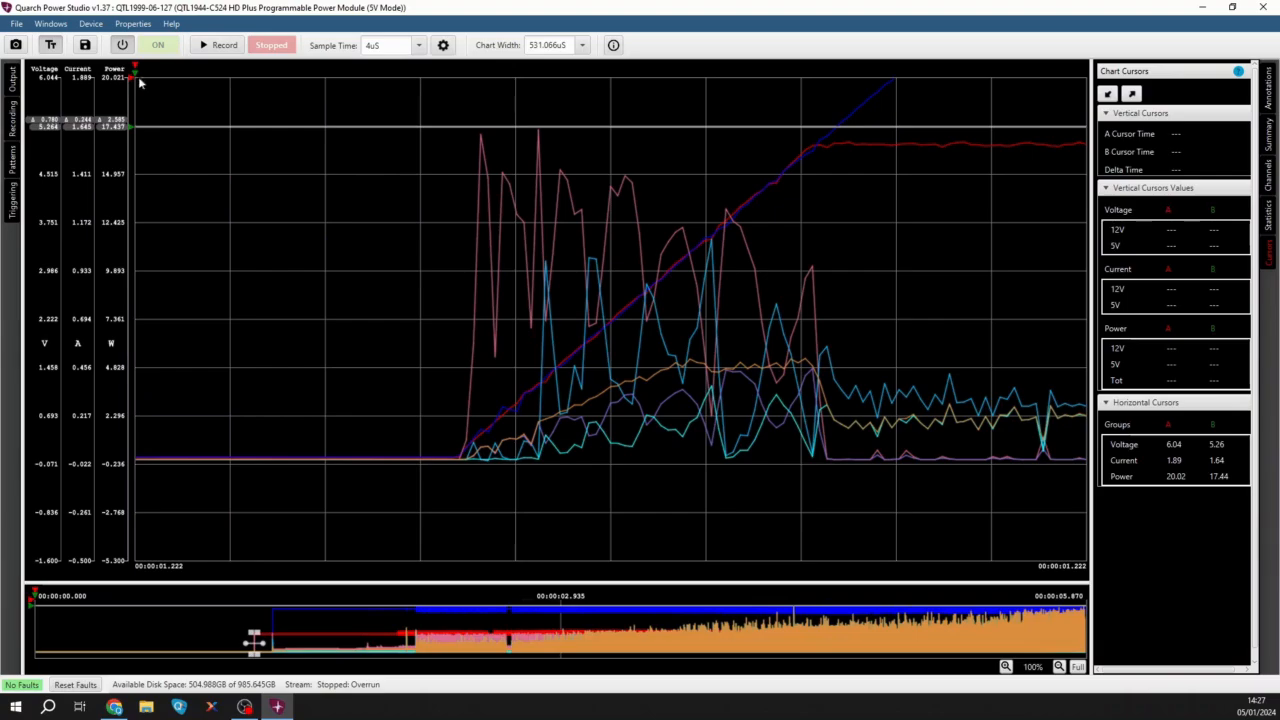
# - Place vertical cursor A on the first 5V current peak, and reset all chart cursors
pyautogui.moveTo(134, 68); pyautogui.dragTo(480, 94)
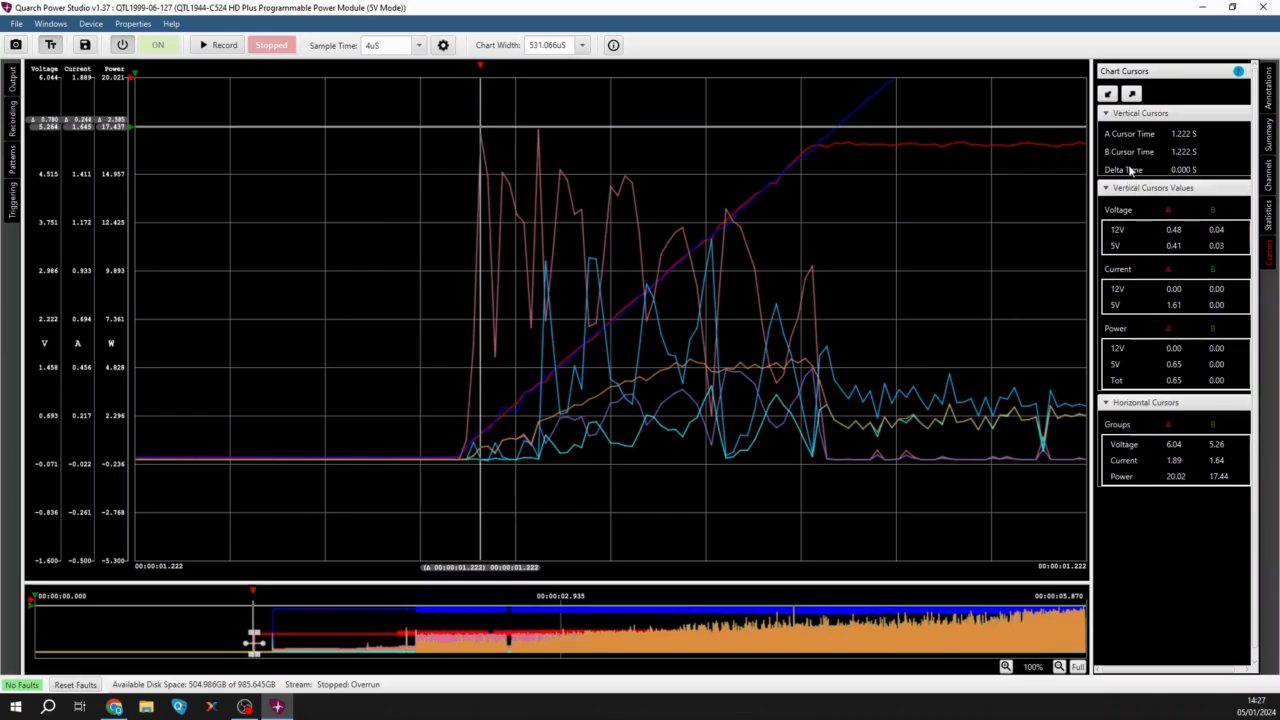
pyautogui.click(1108, 93)
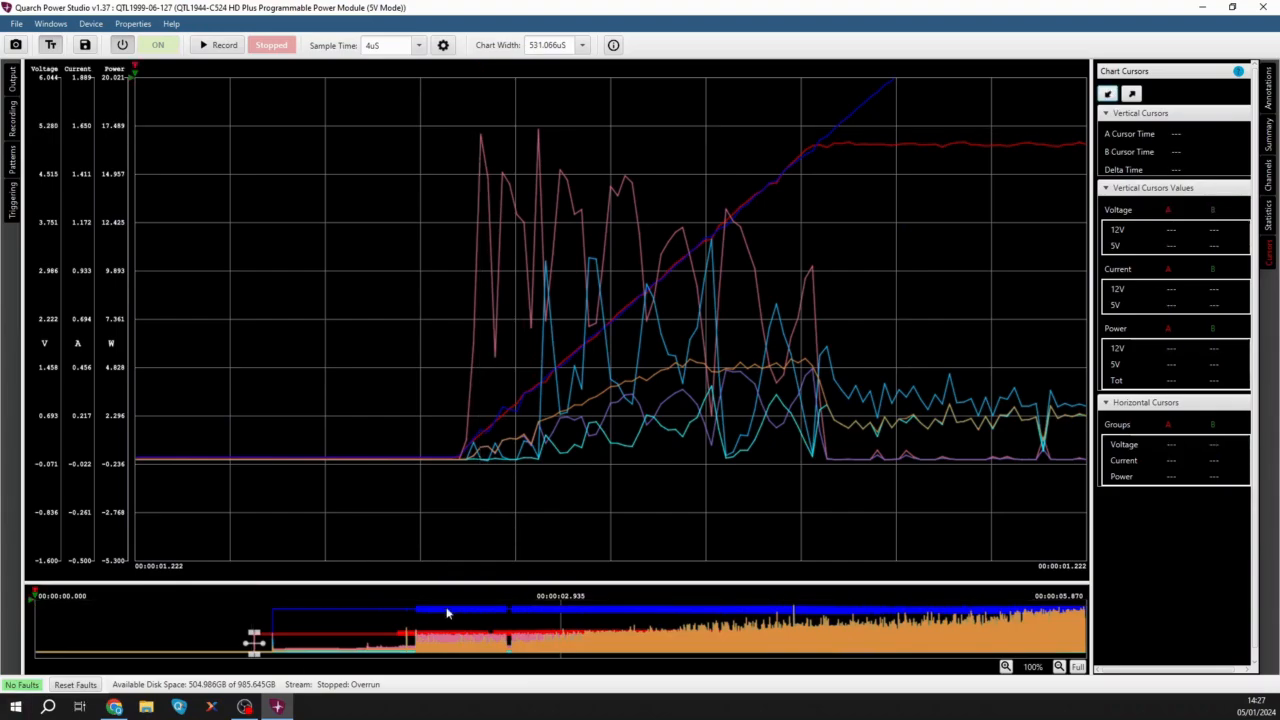
# - Place vertical cursors A and B at the start and end of the low-activity gap, at about 2.529 s and 2.562 s
pyautogui.click(511, 618)
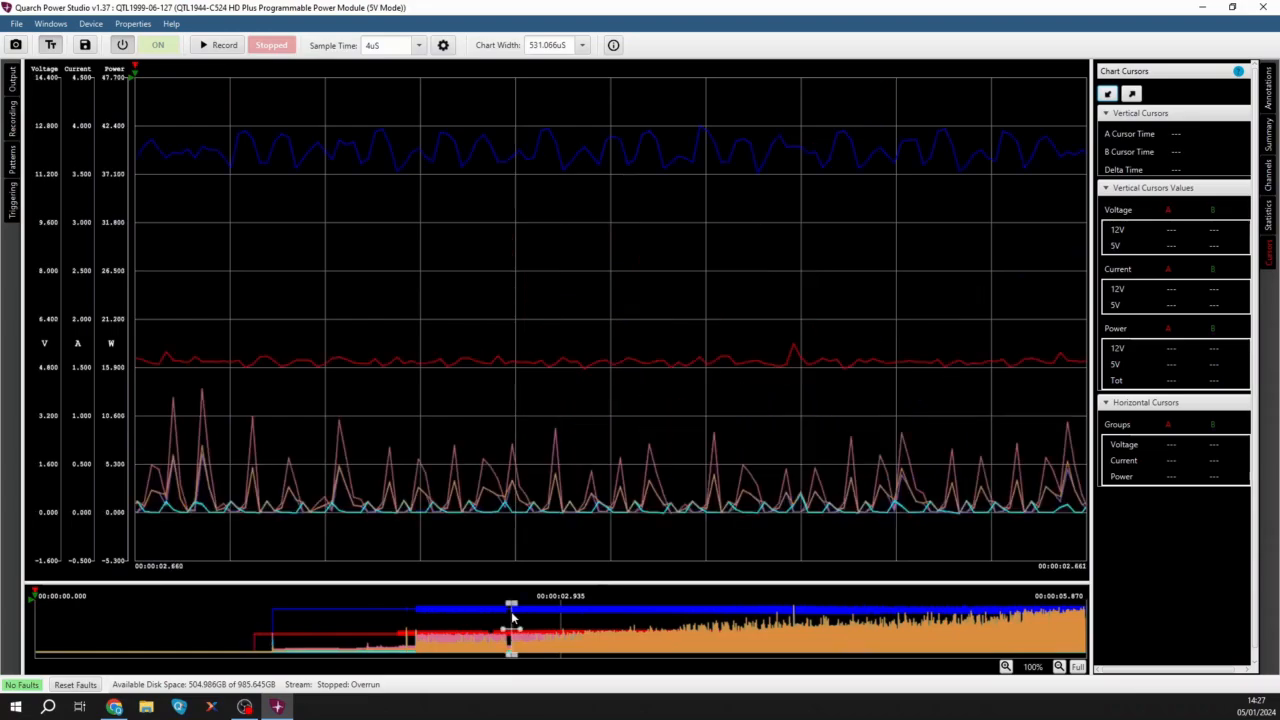
pyautogui.scroll(-5, 511, 628)
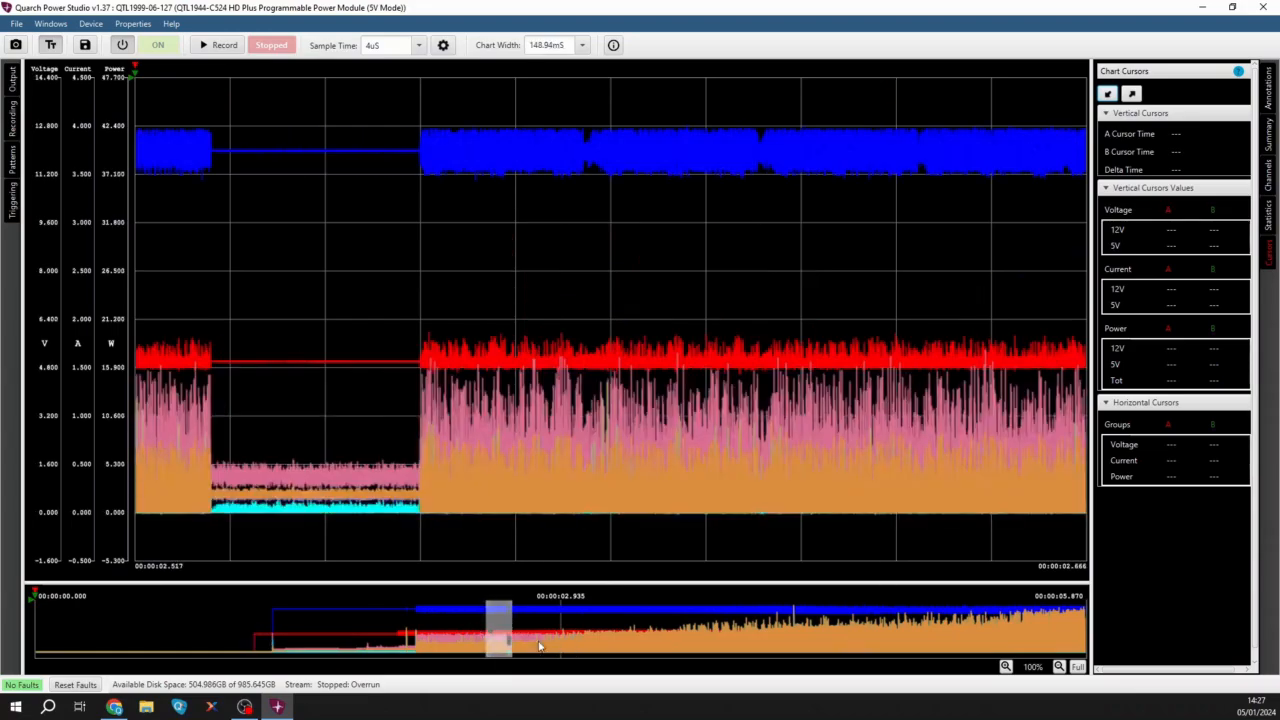
pyautogui.click(493, 627)
pyautogui.moveTo(493, 628); pyautogui.dragTo(491, 628)
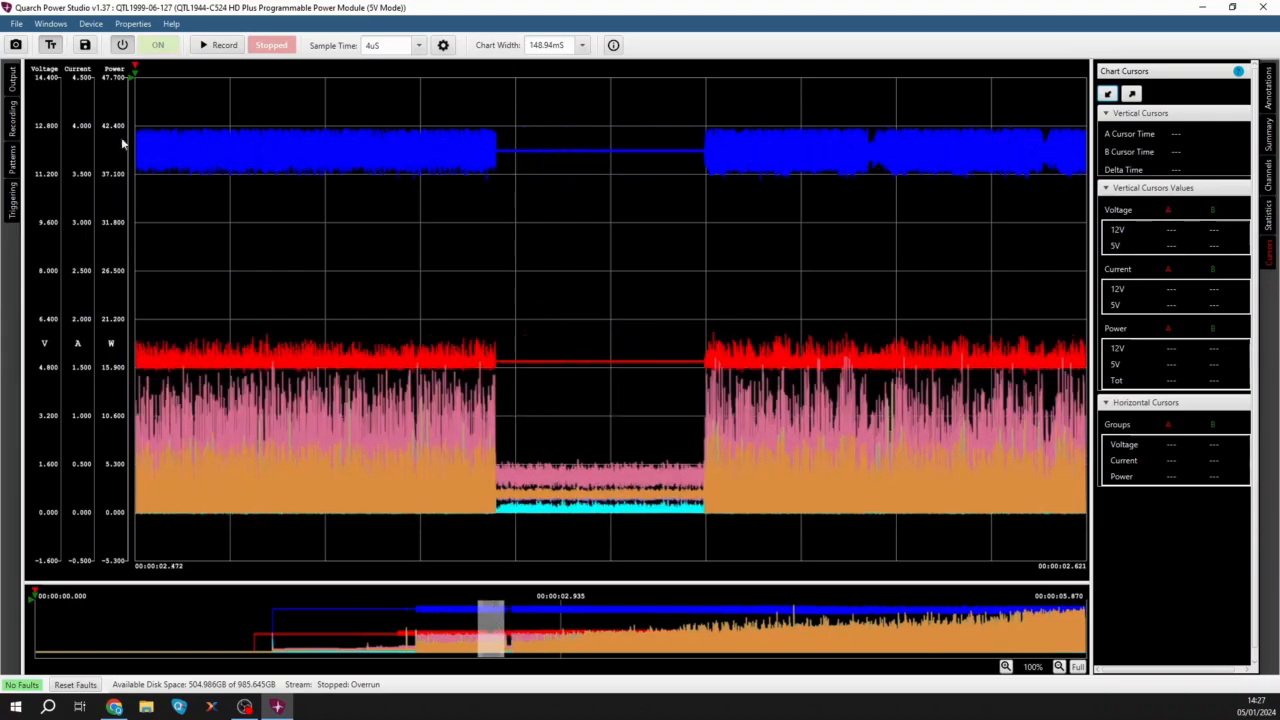
pyautogui.moveTo(136, 69); pyautogui.dragTo(495, 80)
pyautogui.moveTo(136, 75); pyautogui.dragTo(708, 84)
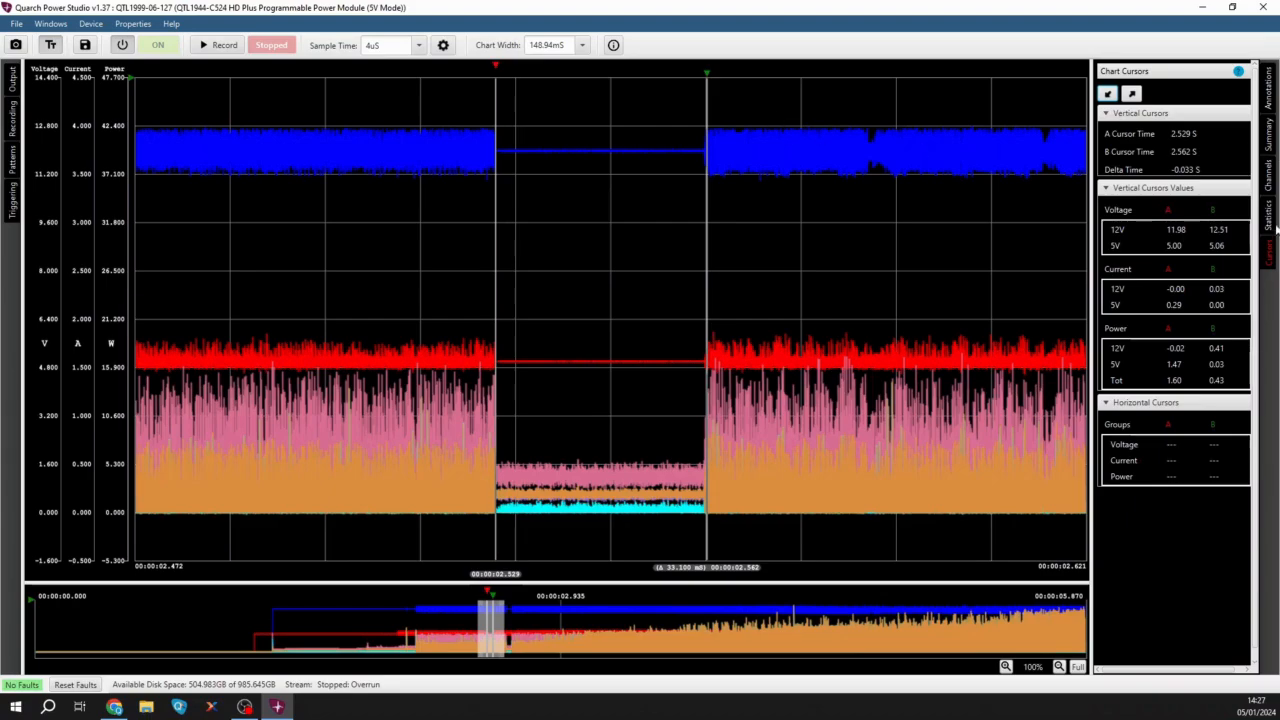
# - Hide the 12V and 5V voltage channels from the chart
pyautogui.click(1272, 178)
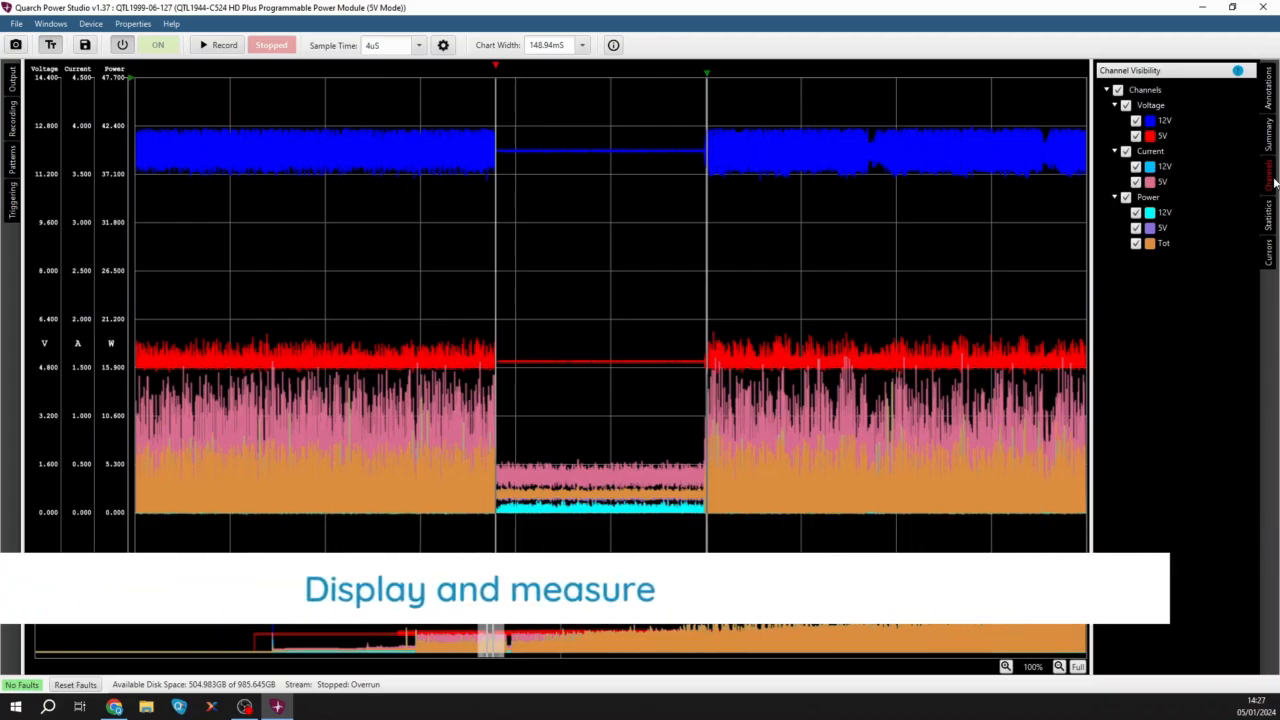
pyautogui.click(1126, 105)
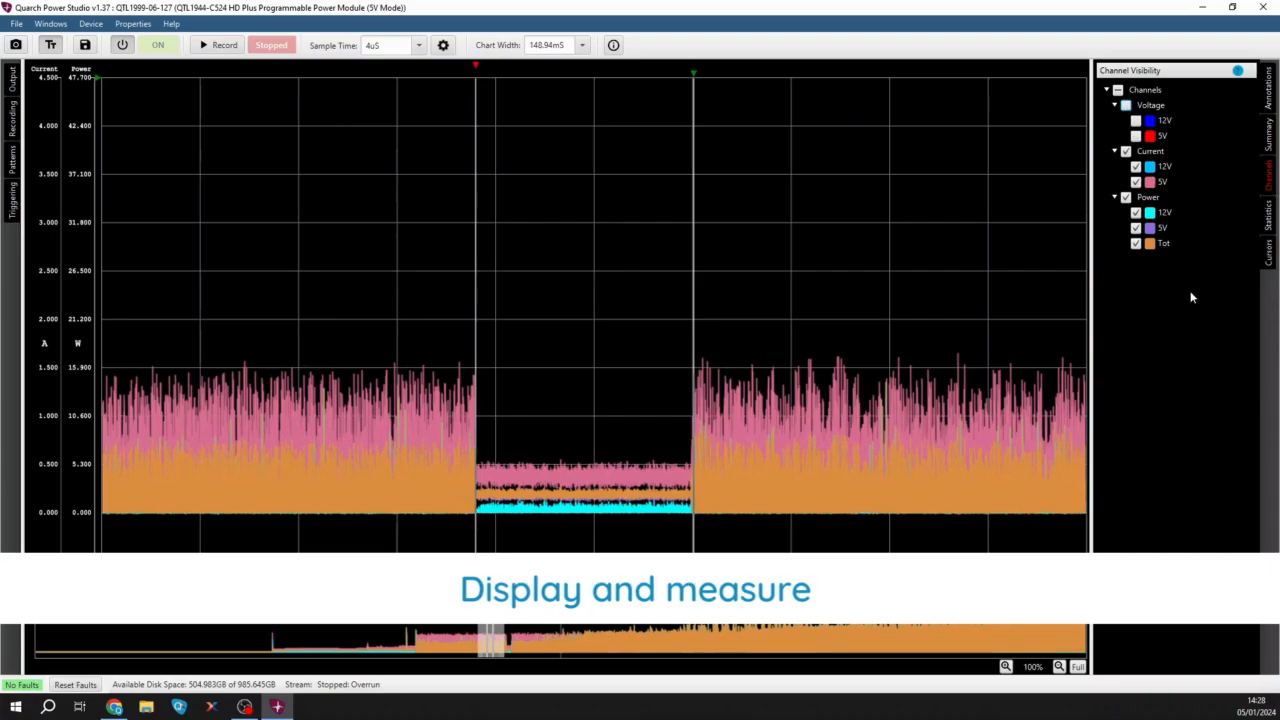
# - Hide all current channels and the 12V and 5V power channels, leaving only total power on the chart
pyautogui.click(1126, 151)
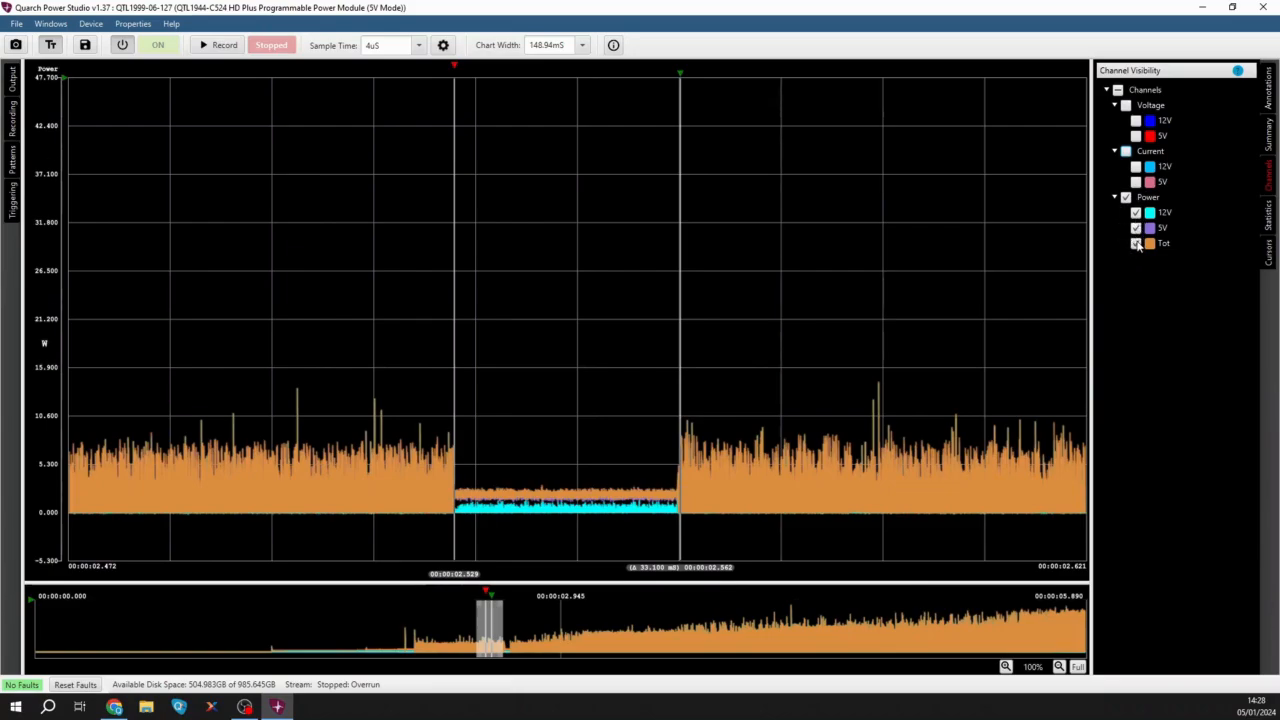
pyautogui.click(1136, 228)
pyautogui.click(1136, 213)
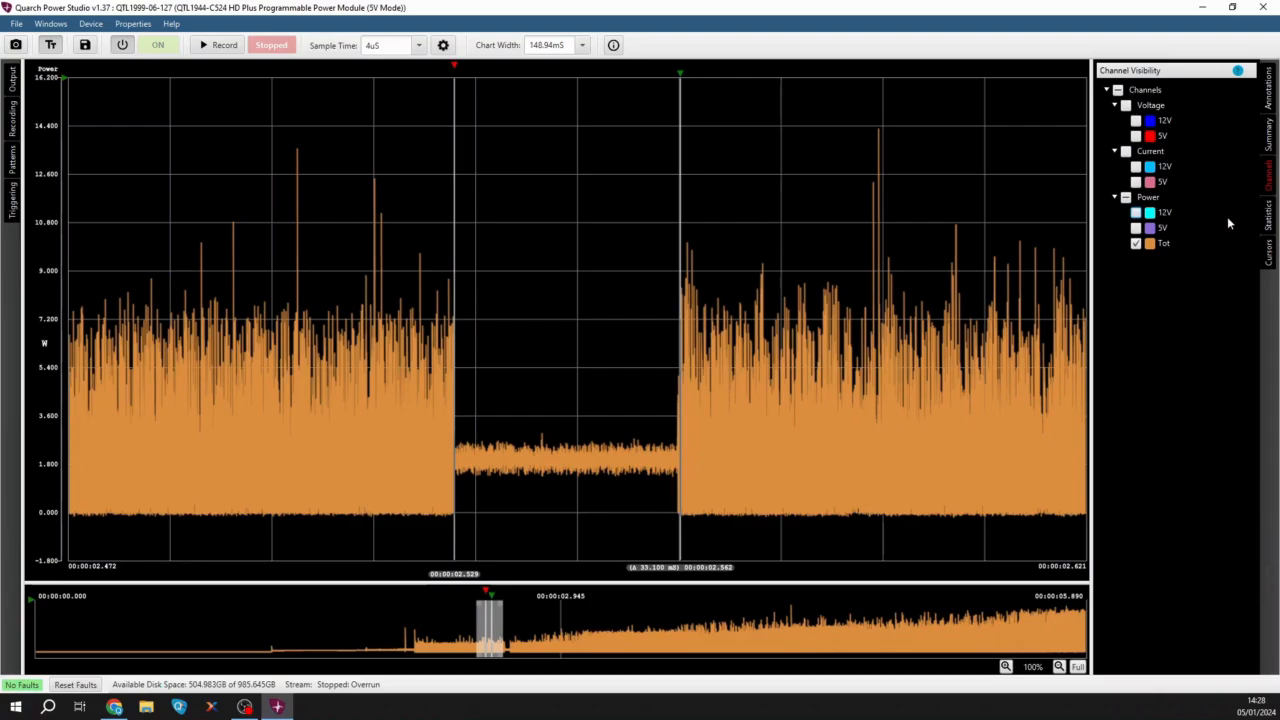
# - View the real-time summary of the visible channel, and check the colour option of the 12V voltage channel
pyautogui.click(1270, 140)
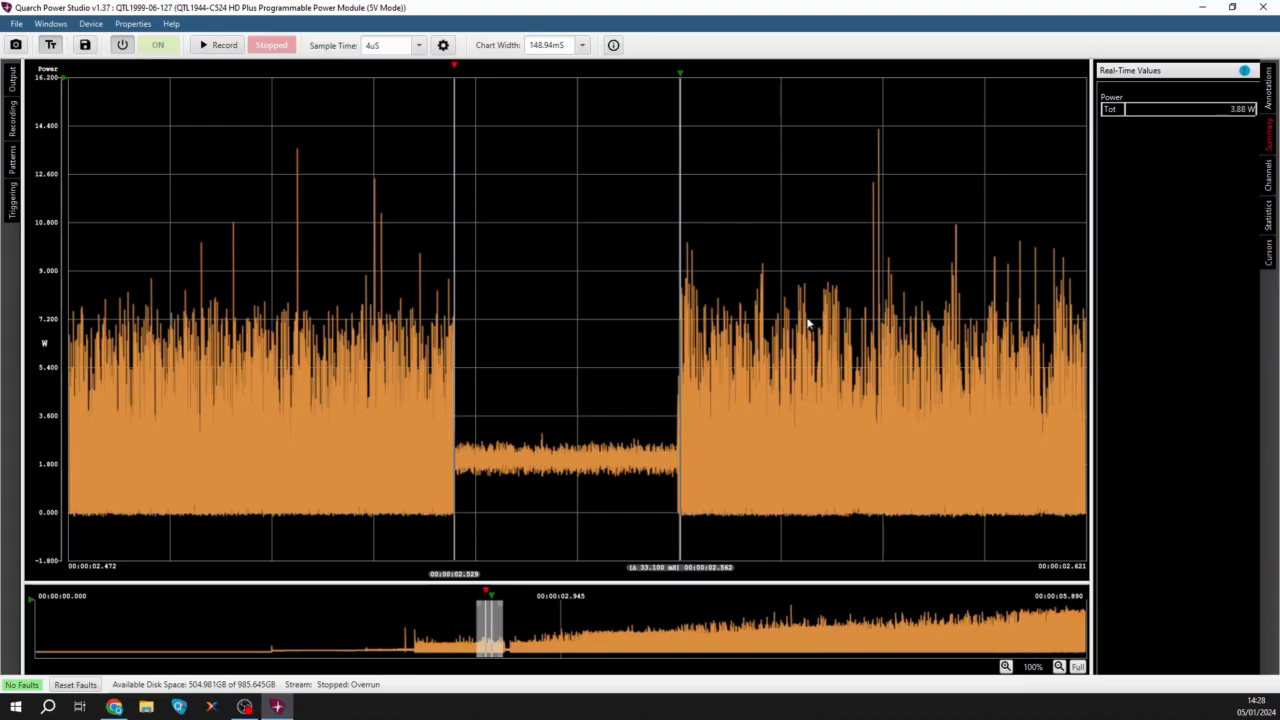
pyautogui.click(1268, 177)
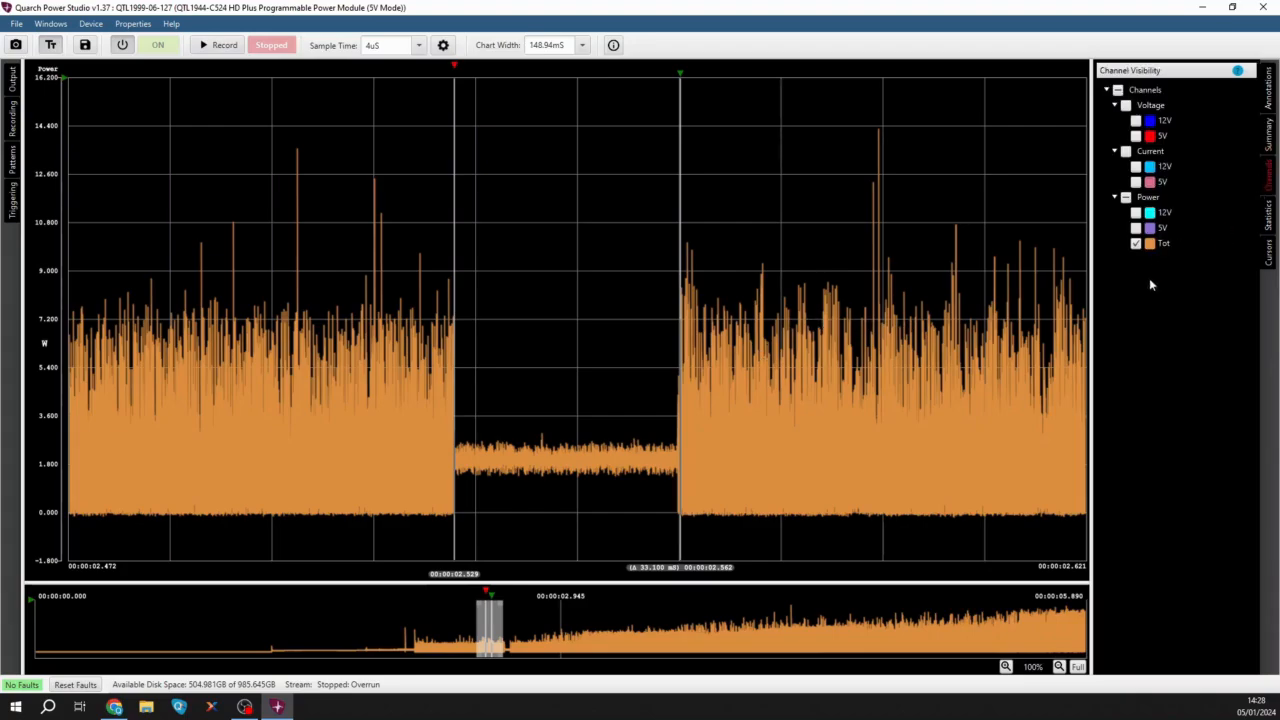
pyautogui.click(1150, 122)
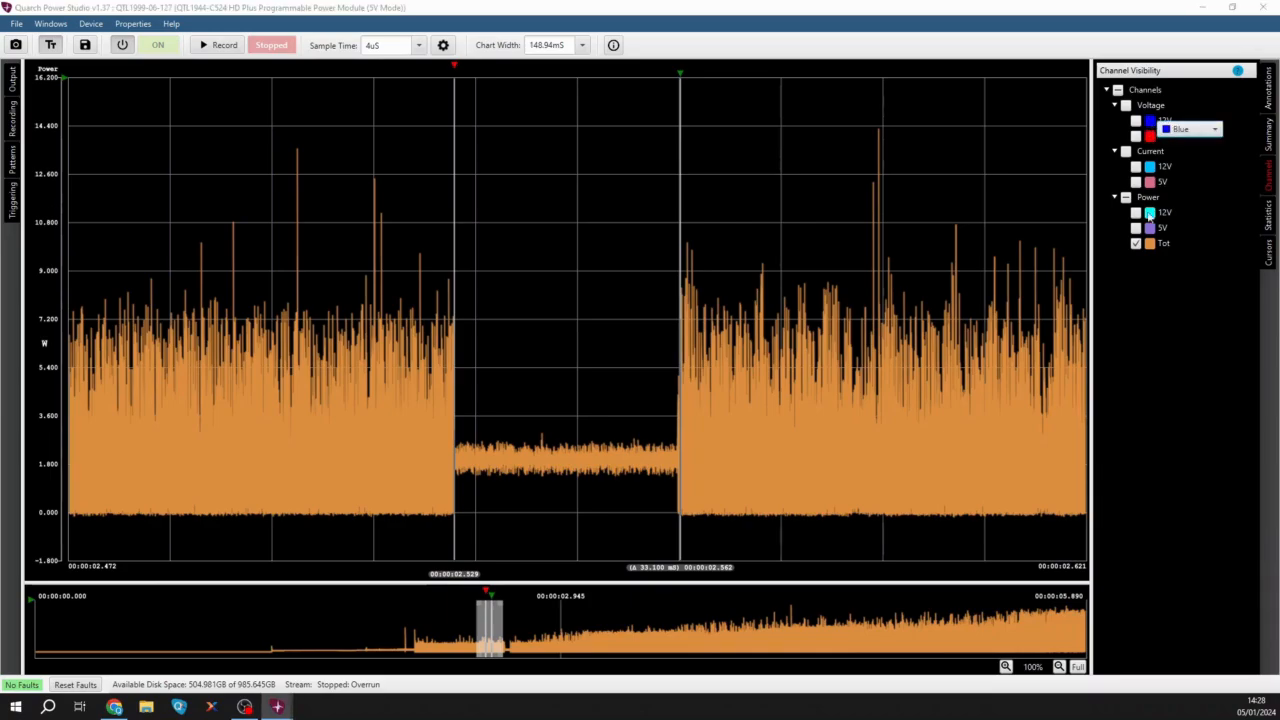
pyautogui.click(1163, 346)
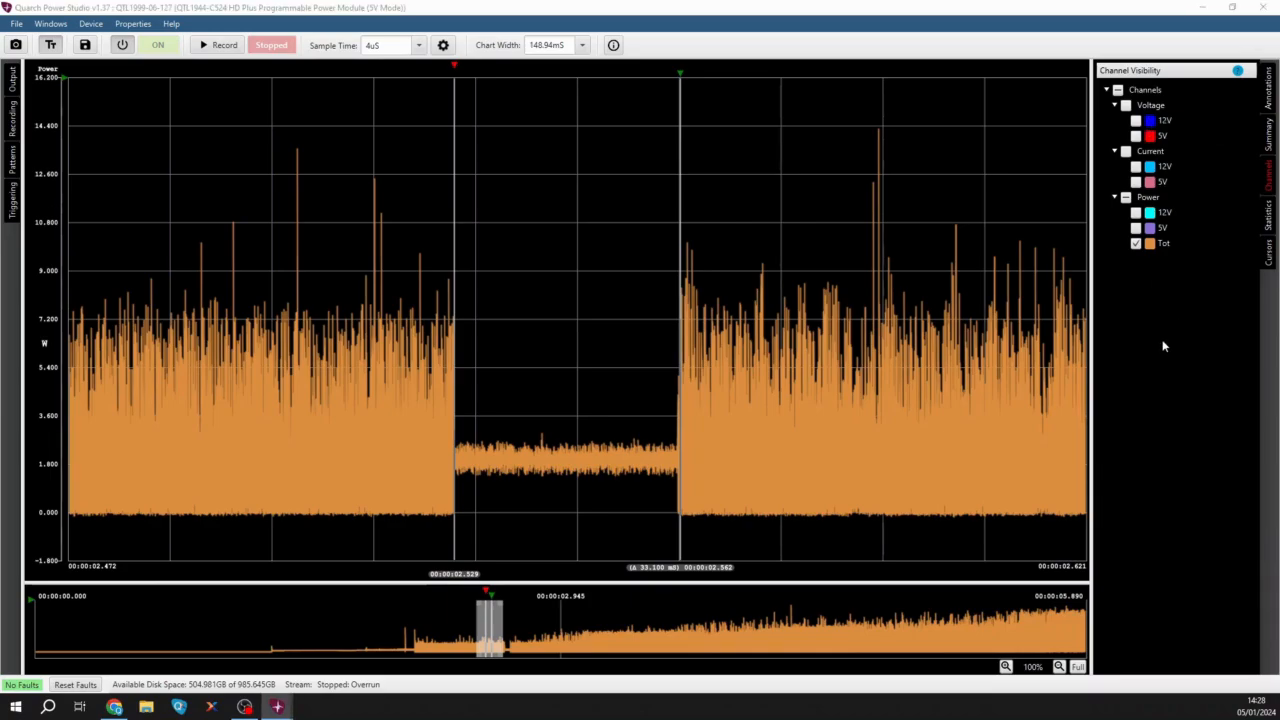
# - View the data-view statistics for the visible chart range, collapsing and re-expanding the Current section
pyautogui.click(1270, 226)
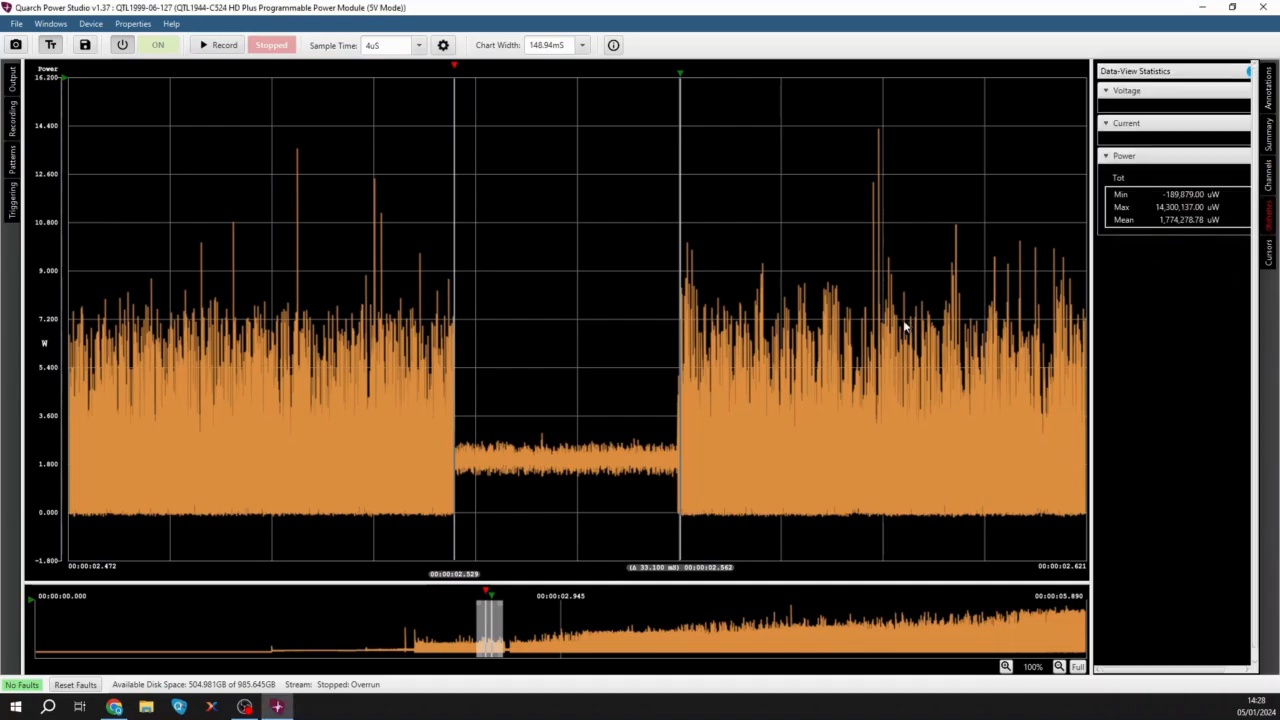
pyautogui.click(1107, 125)
pyautogui.click(1107, 125)
# - Show the 12V and 5V current and voltage channels on the chart again
pyautogui.click(1270, 176)
pyautogui.click(1126, 151)
pyautogui.click(1126, 105)
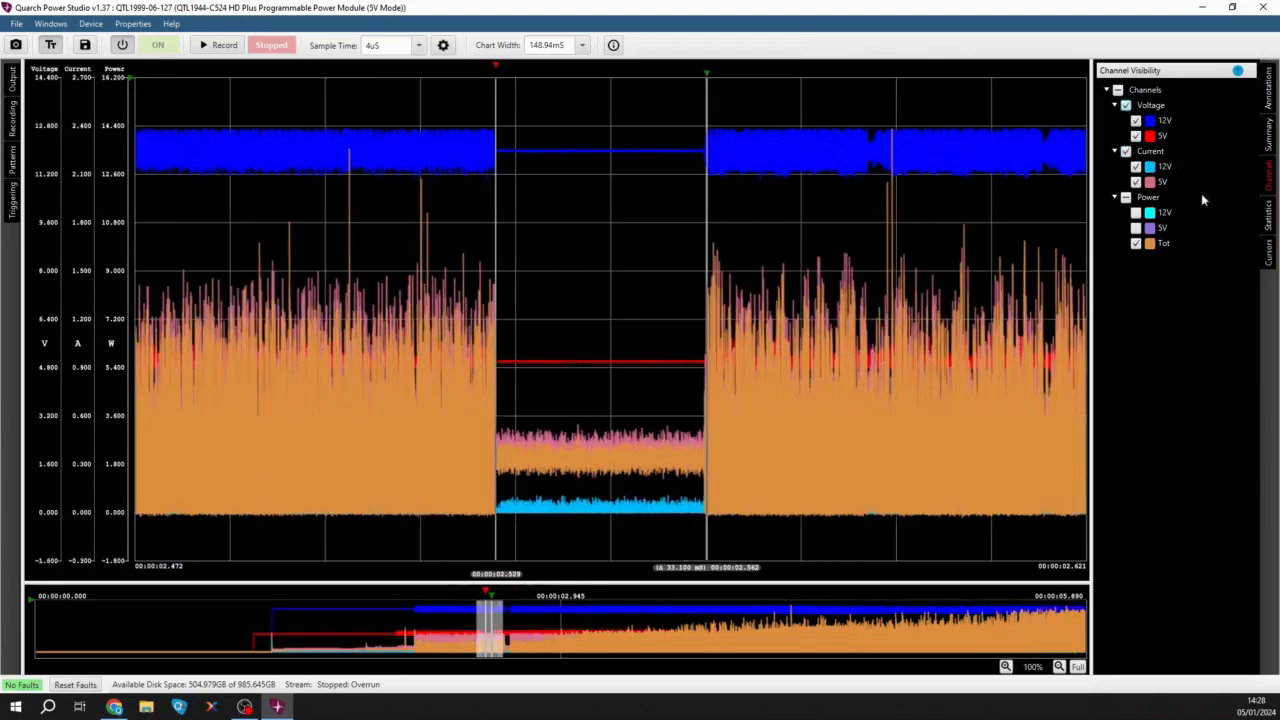
# - Review the min, max and mean statistics of the visible channels and the values at the chart cursors
pyautogui.click(1269, 214)
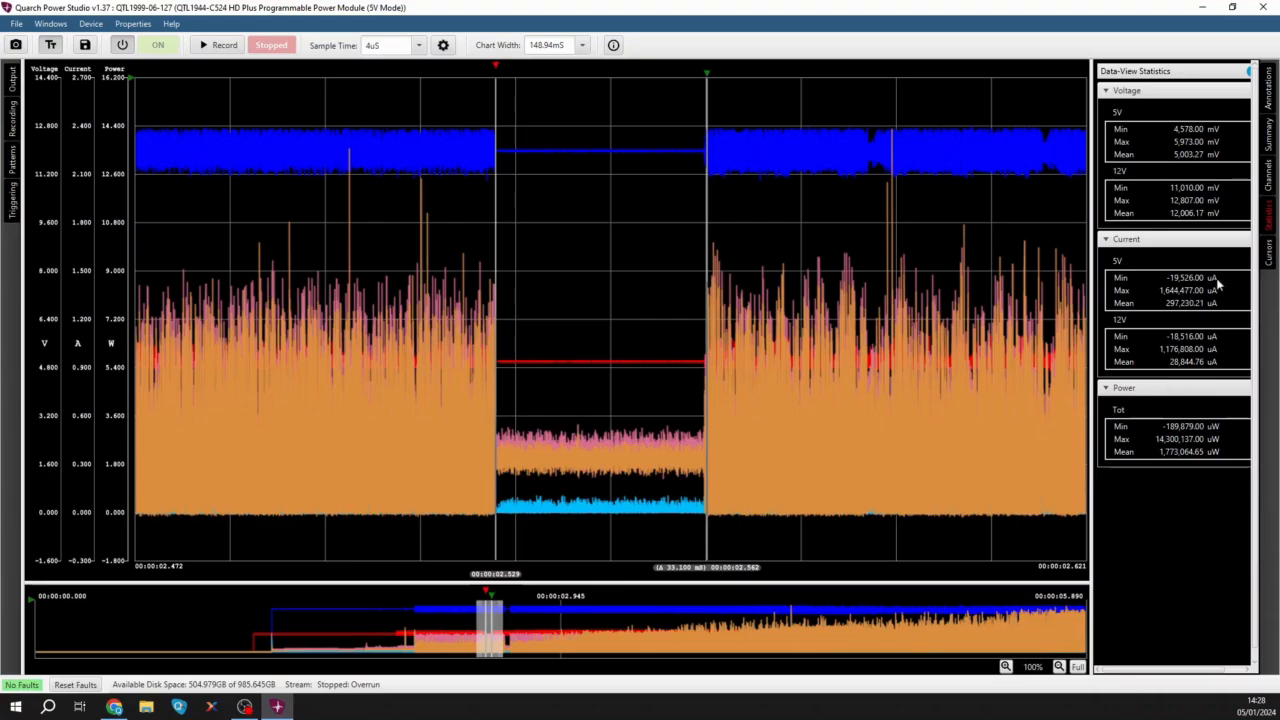
pyautogui.click(1270, 252)
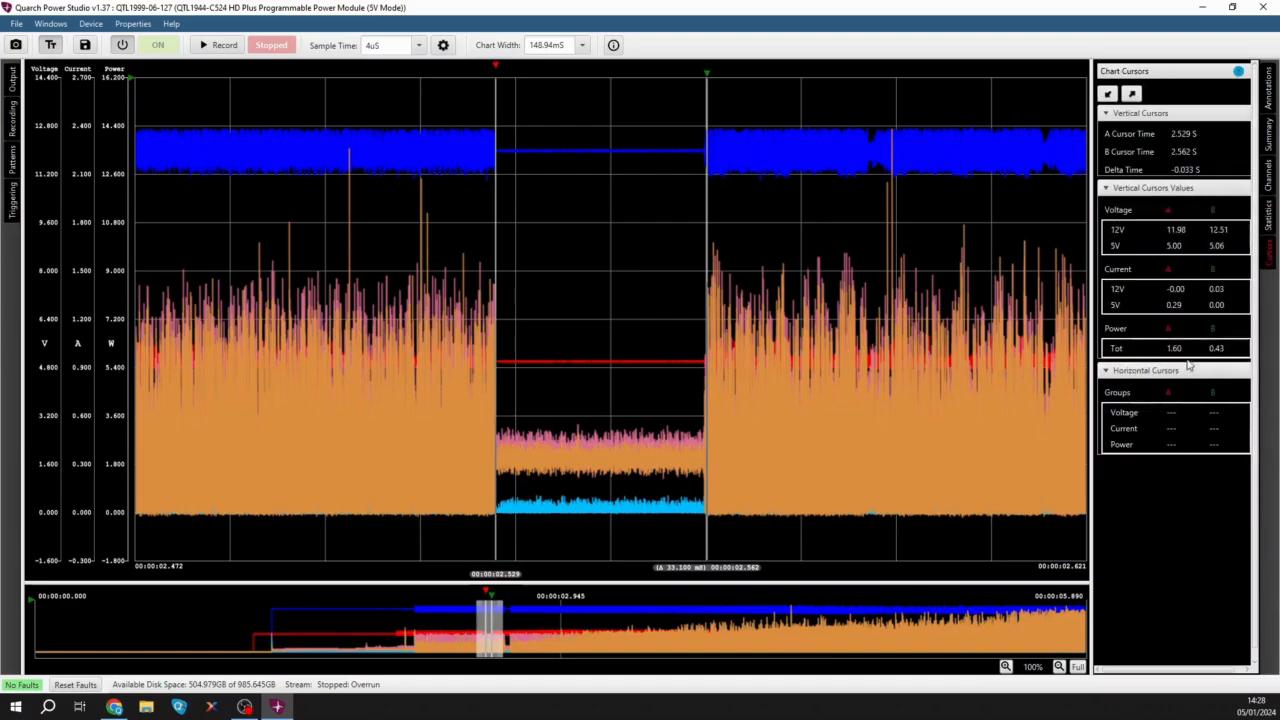
# - Add an annotation titled "Power up" where the 12V voltage rises at the start of the drive's power-up
pyautogui.click(1269, 92)
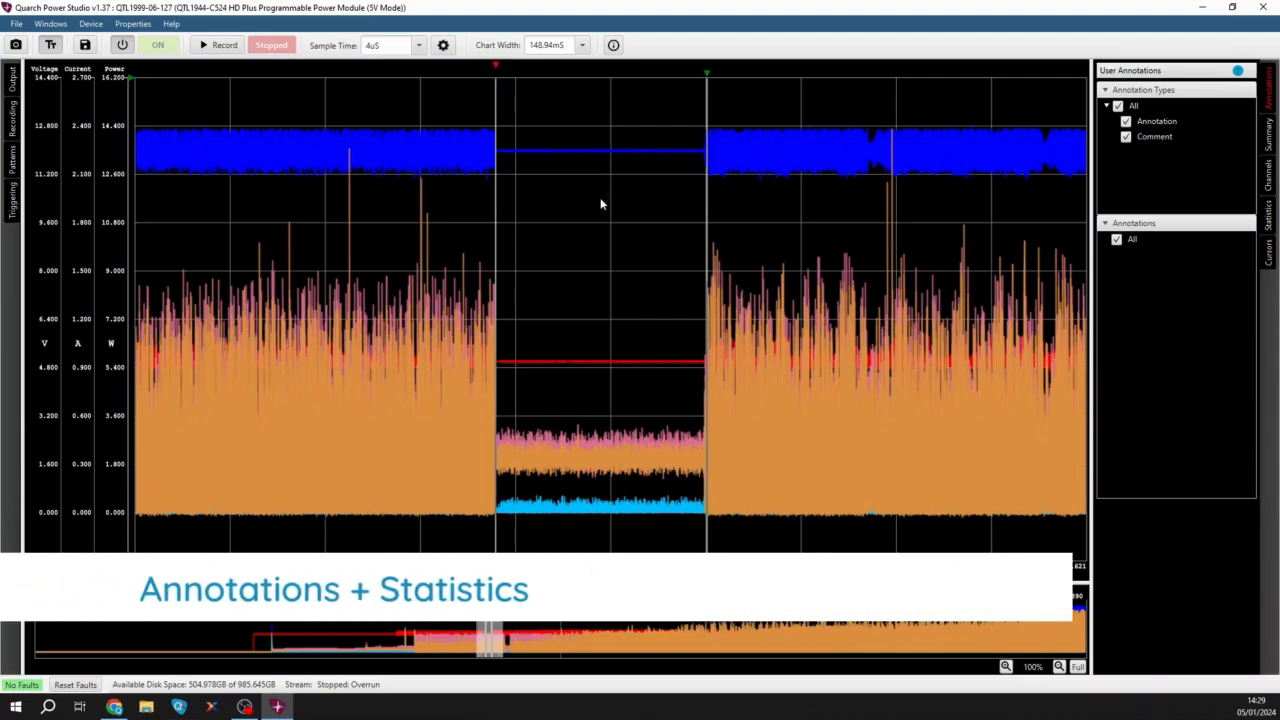
pyautogui.moveTo(485, 625); pyautogui.dragTo(249, 625)
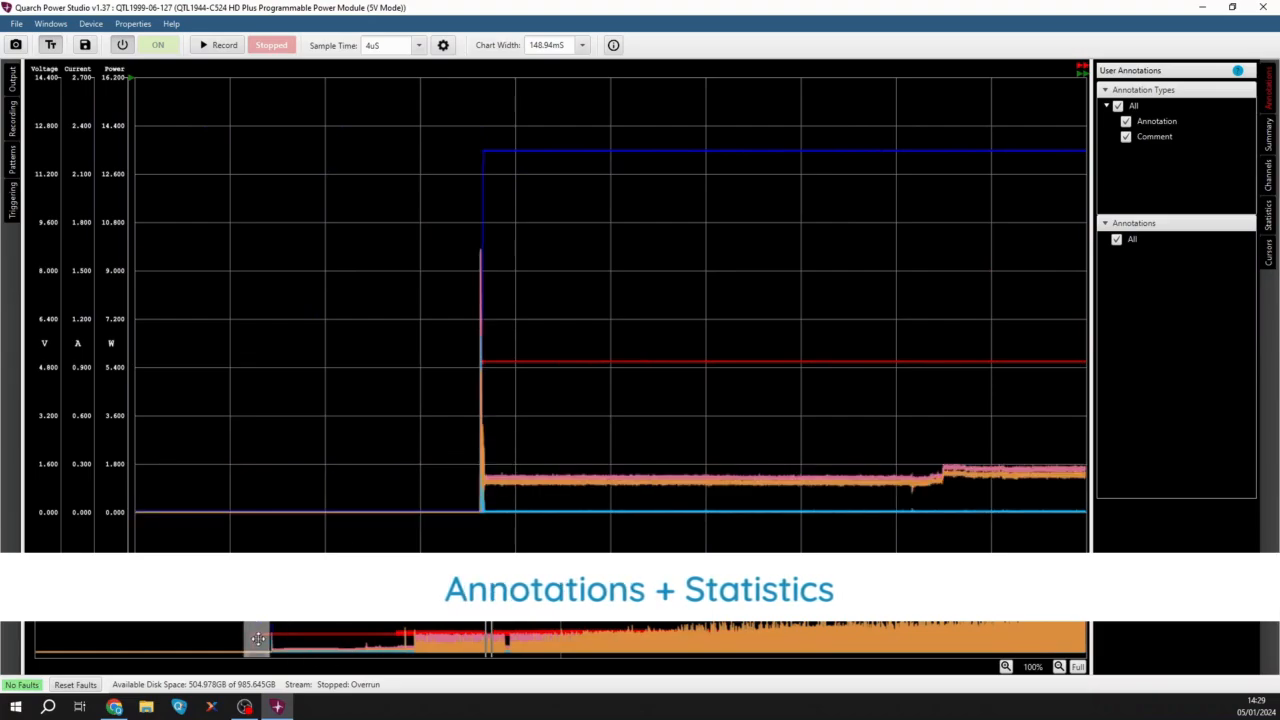
pyautogui.rightClick(480, 155)
pyautogui.click(490, 166)
pyautogui.rightClick(485, 87)
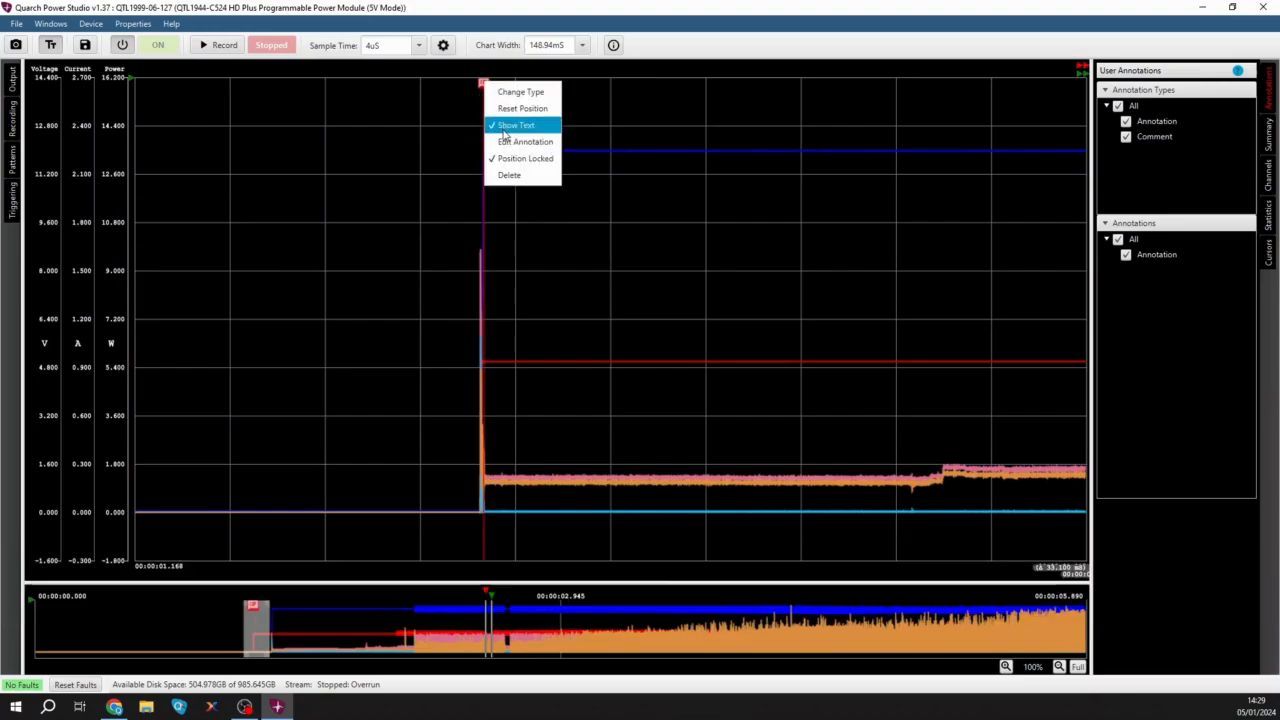
pyautogui.click(505, 142)
pyautogui.click(512, 221)
pyautogui.write('Power up')
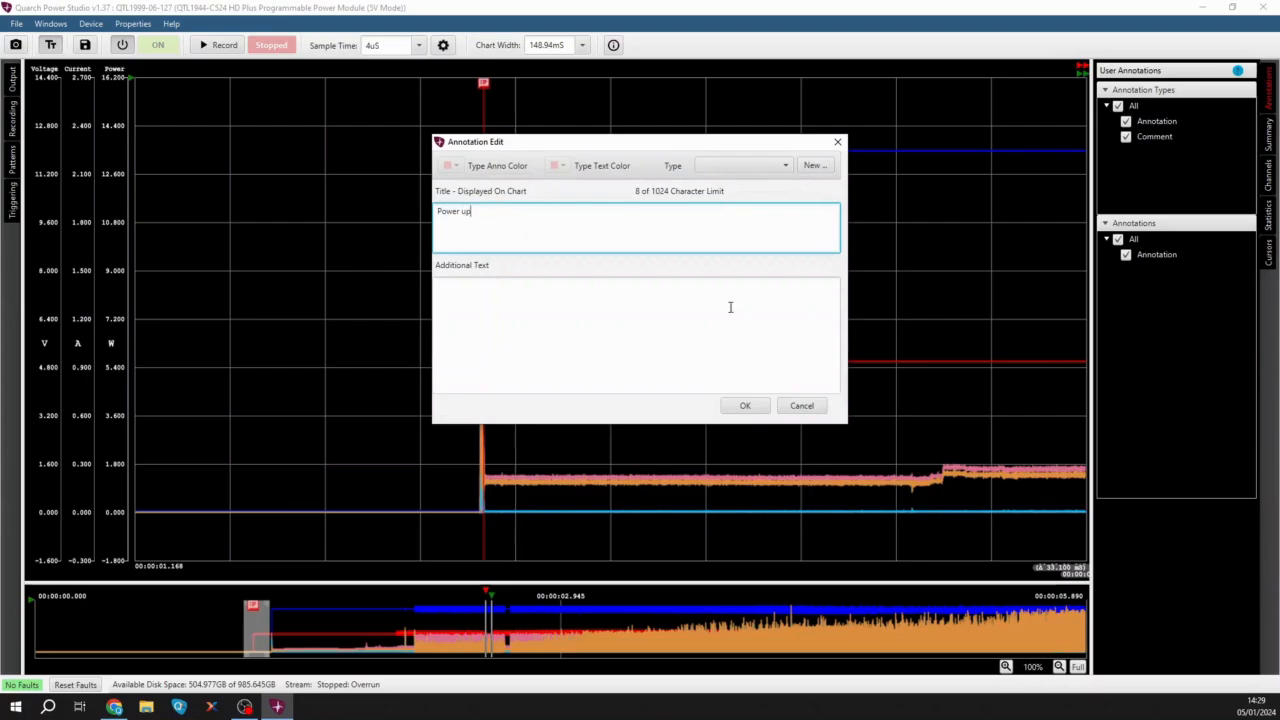
pyautogui.click(745, 405)
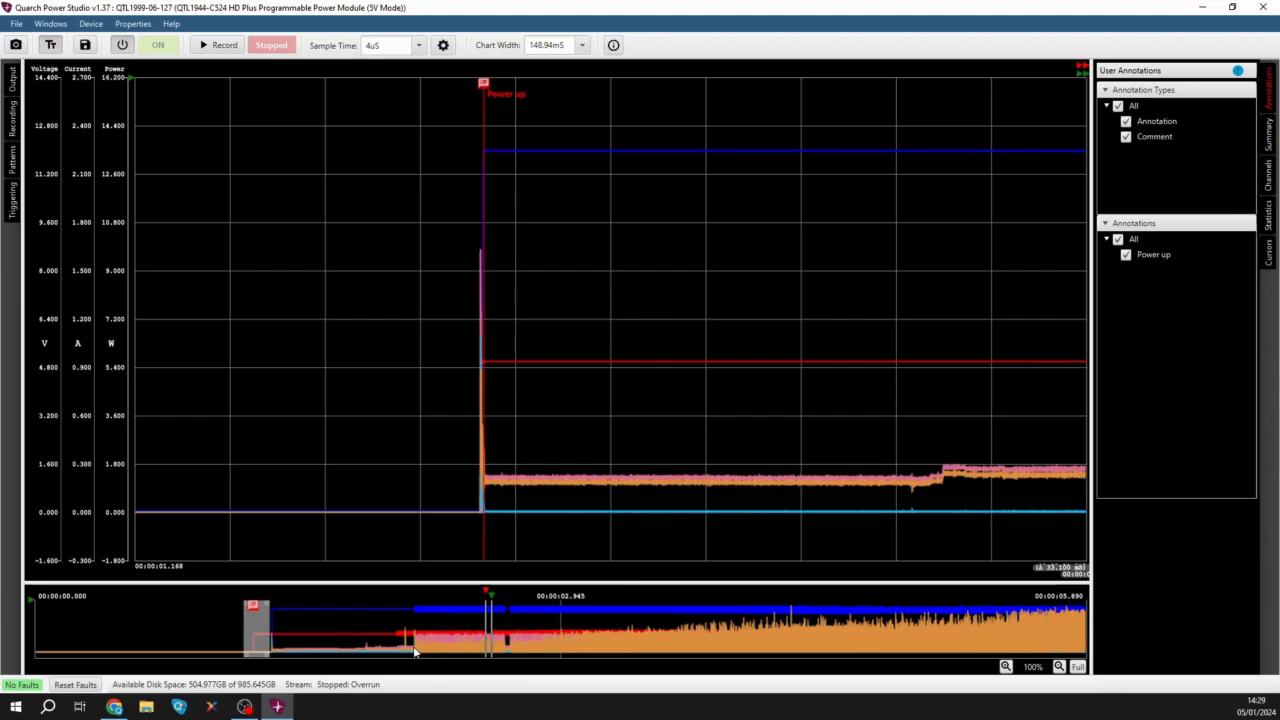
# - Add an annotation titled "Spin up" at the large power spike just before the high-activity region
pyautogui.moveTo(415, 651); pyautogui.dragTo(400, 645)
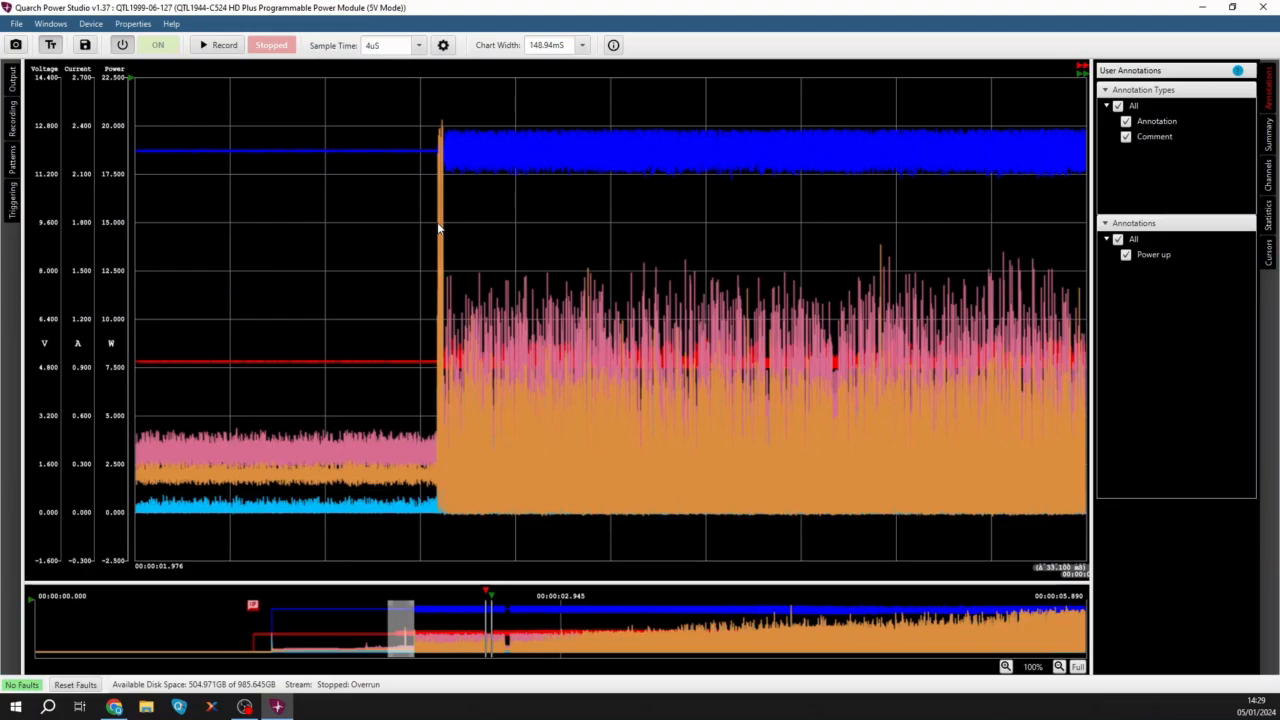
pyautogui.rightClick(438, 229)
pyautogui.click(450, 231)
pyautogui.rightClick(439, 88)
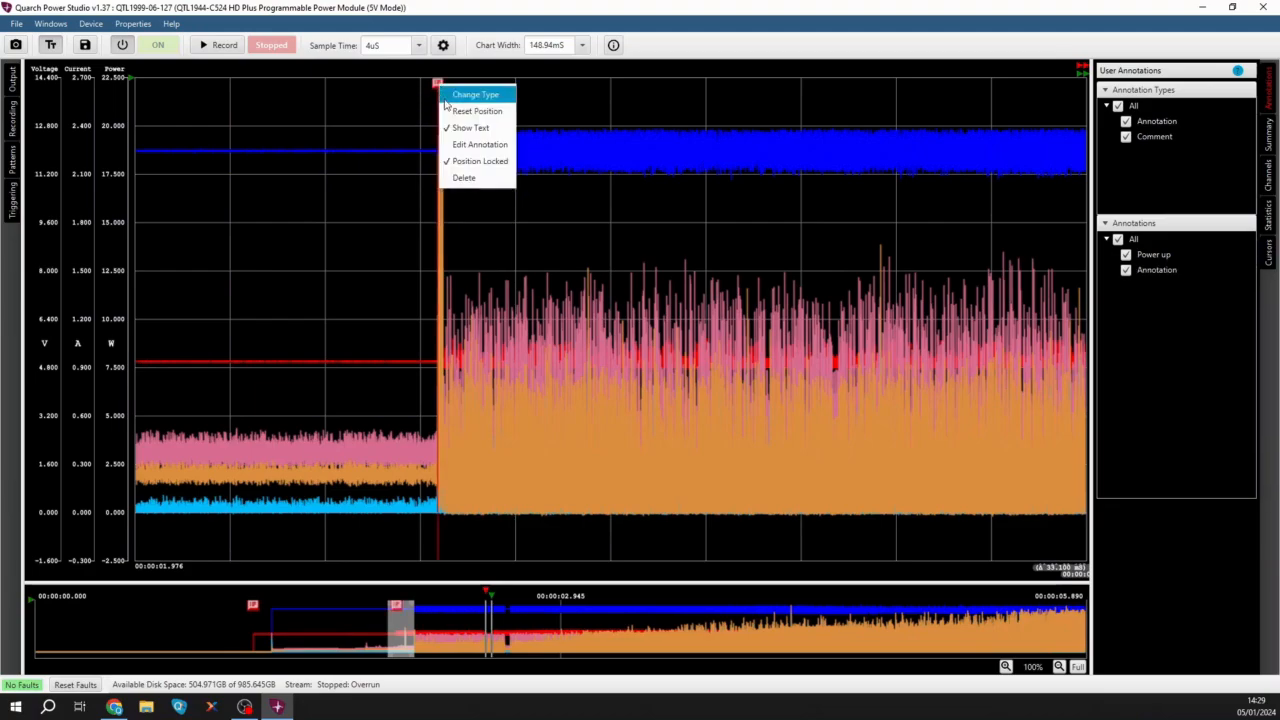
pyautogui.click(462, 144)
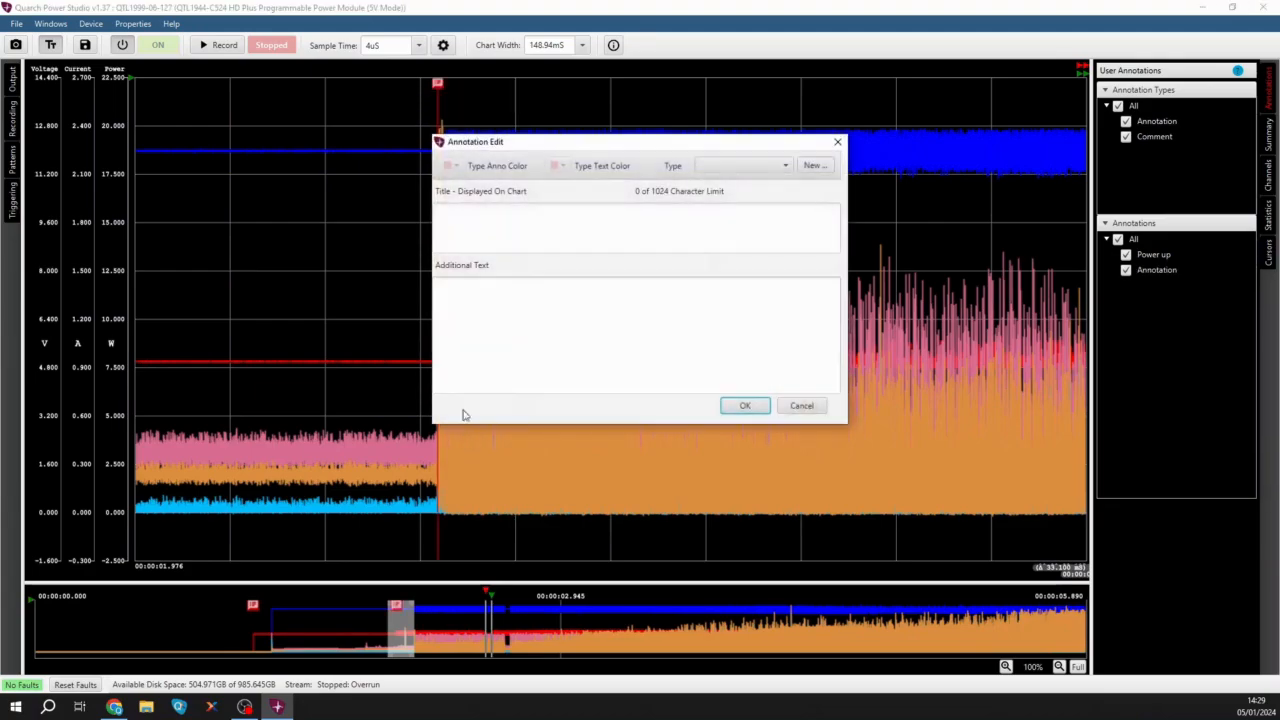
pyautogui.click(518, 224)
pyautogui.write('Spin')
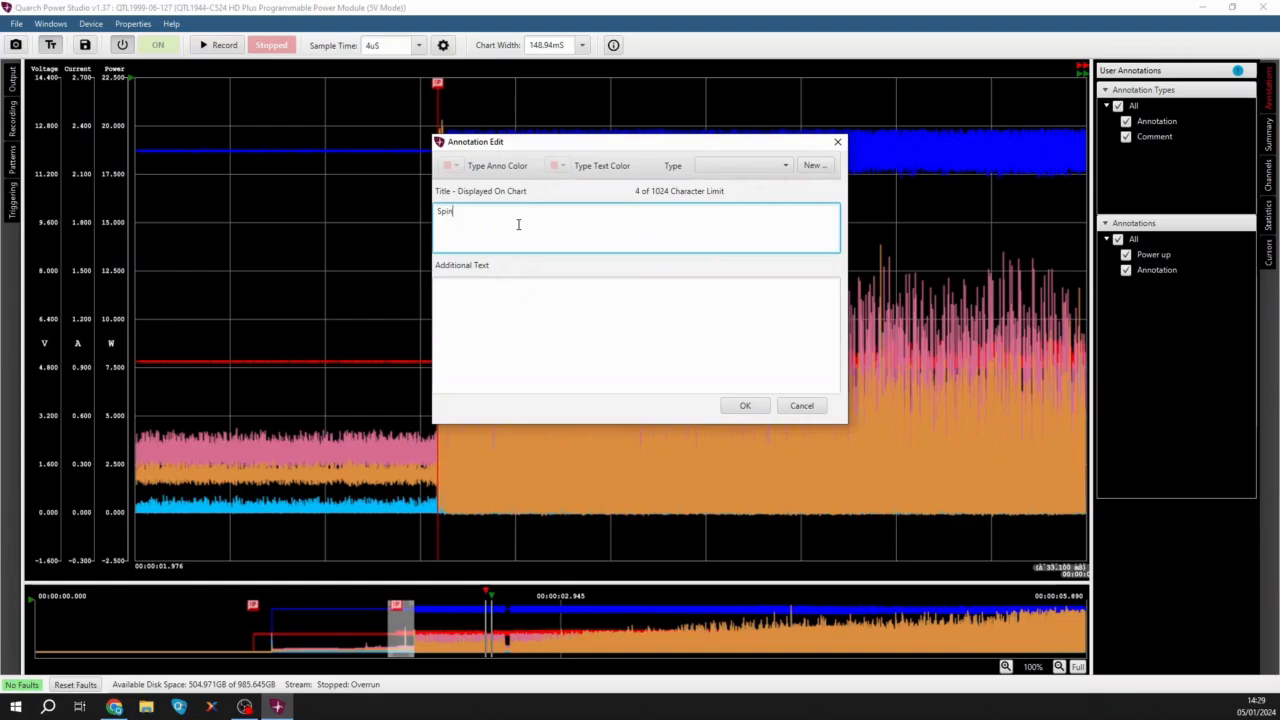
pyautogui.write(' up')
pyautogui.click(745, 405)
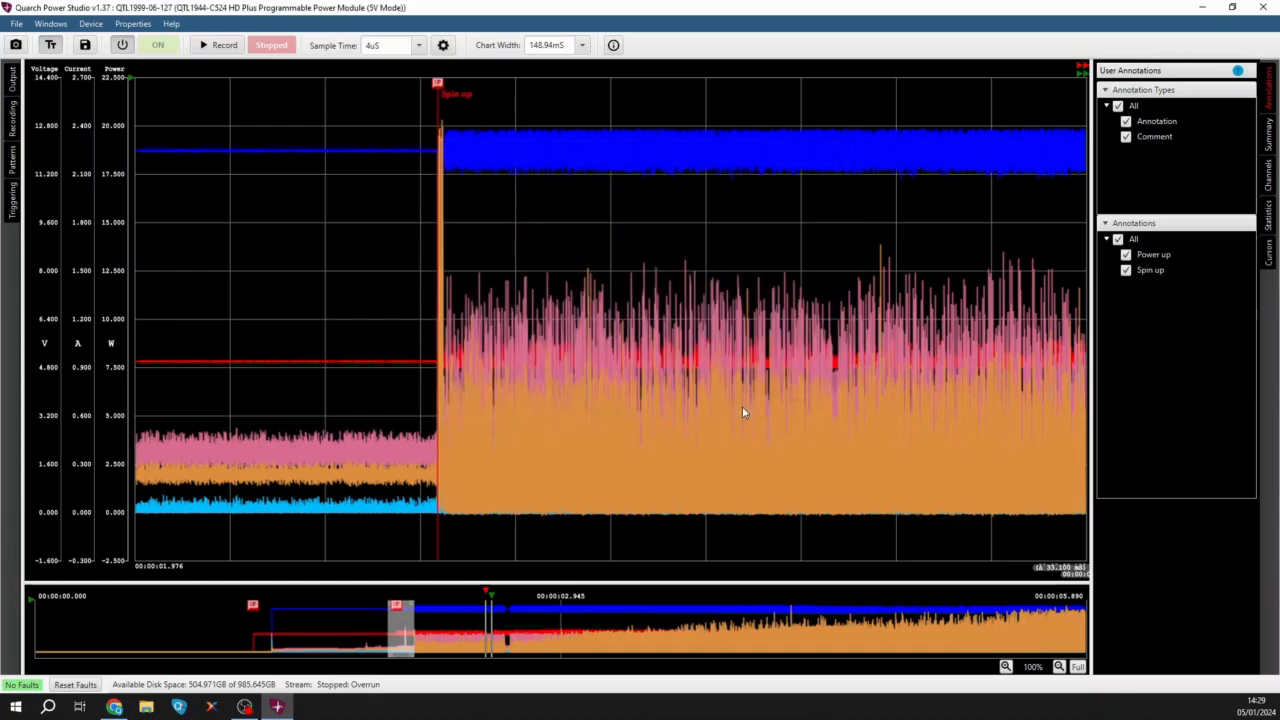
# - Go back to the power-up region, and jump to the "Spin up" annotation from the annotations list
pyautogui.moveTo(408, 628); pyautogui.dragTo(268, 616)
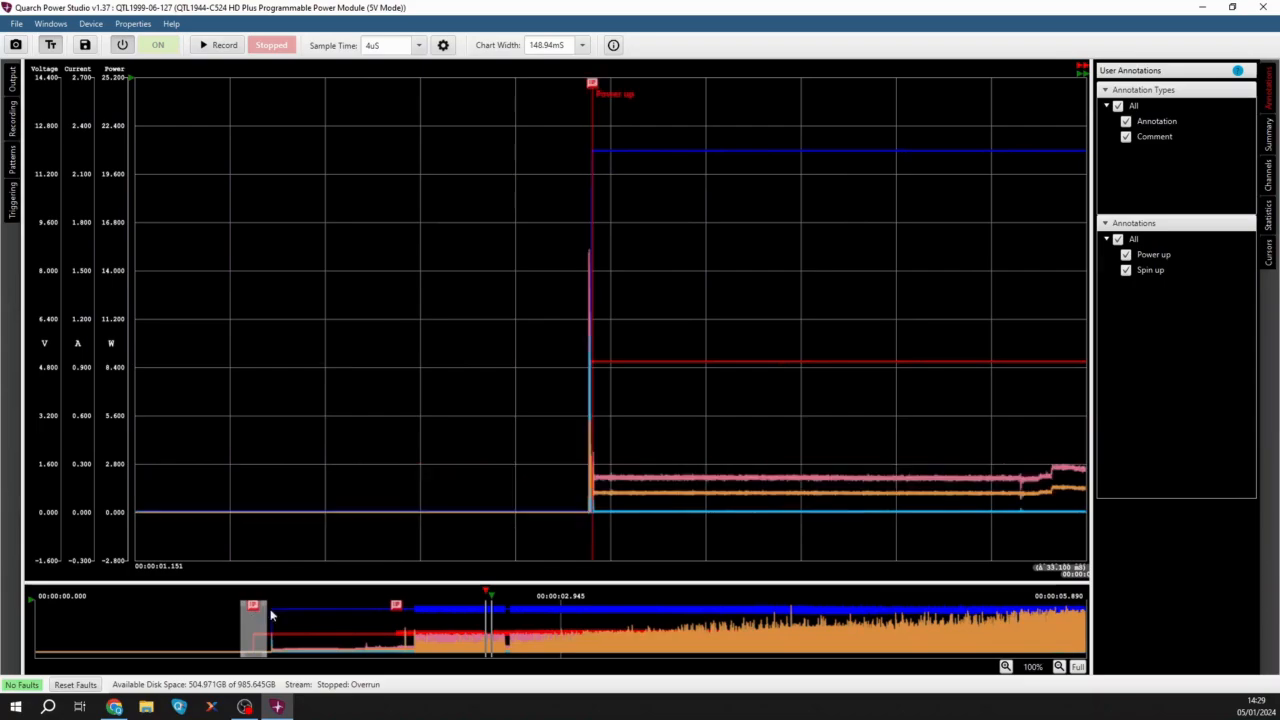
pyautogui.click(1148, 271)
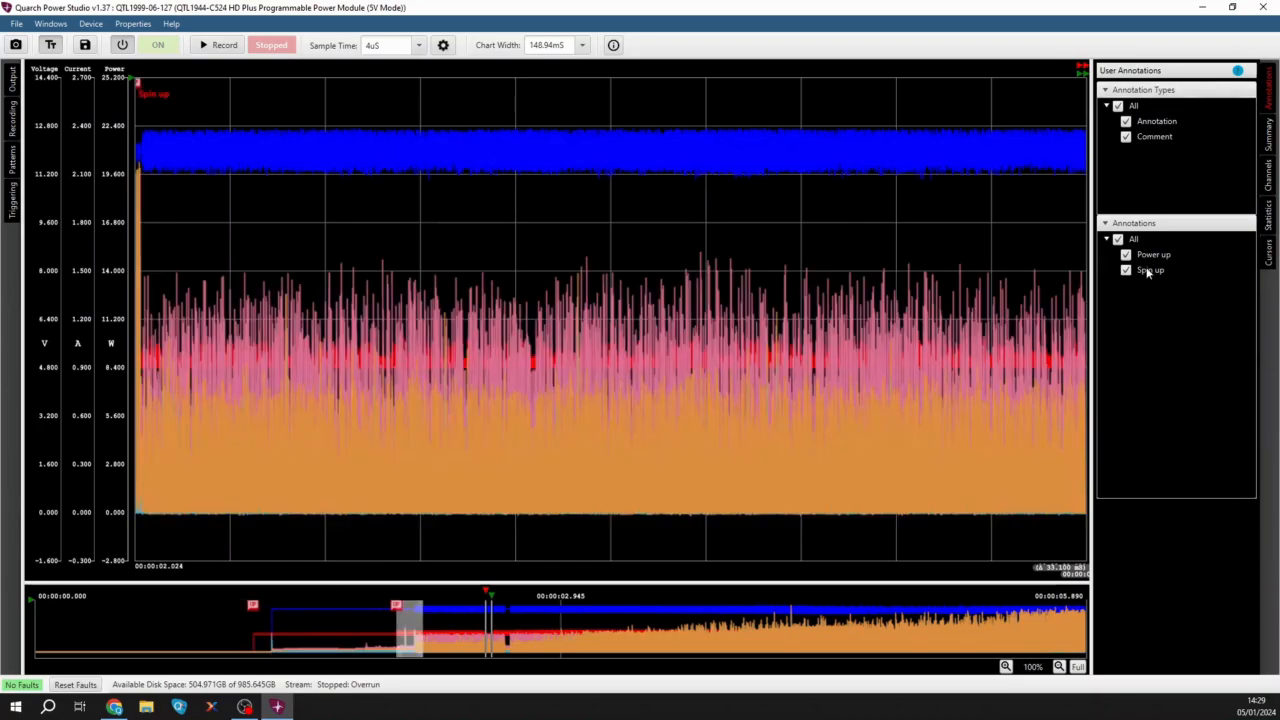
pyautogui.scroll(1, 614, 361)
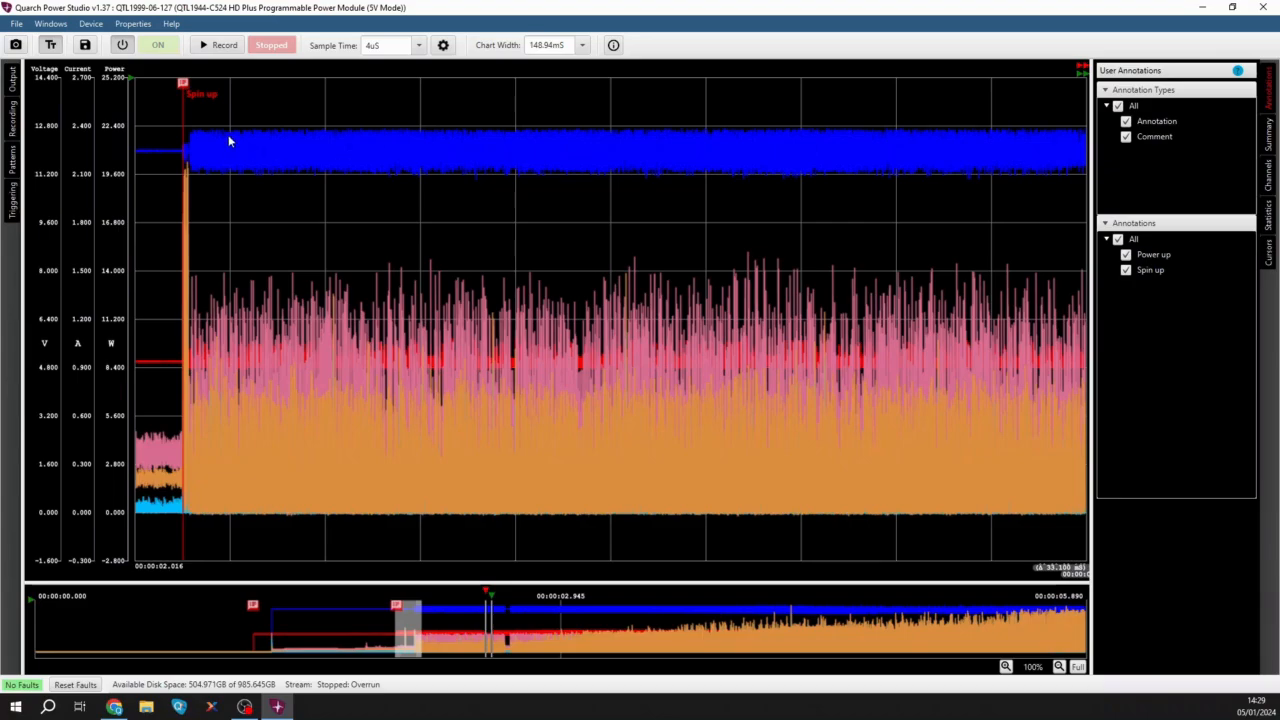
pyautogui.click(50, 44)
# - Open the full statistics table and examine the end times and texts of the Recording Start, Power up and Spin up regions
pyautogui.click(1270, 215)
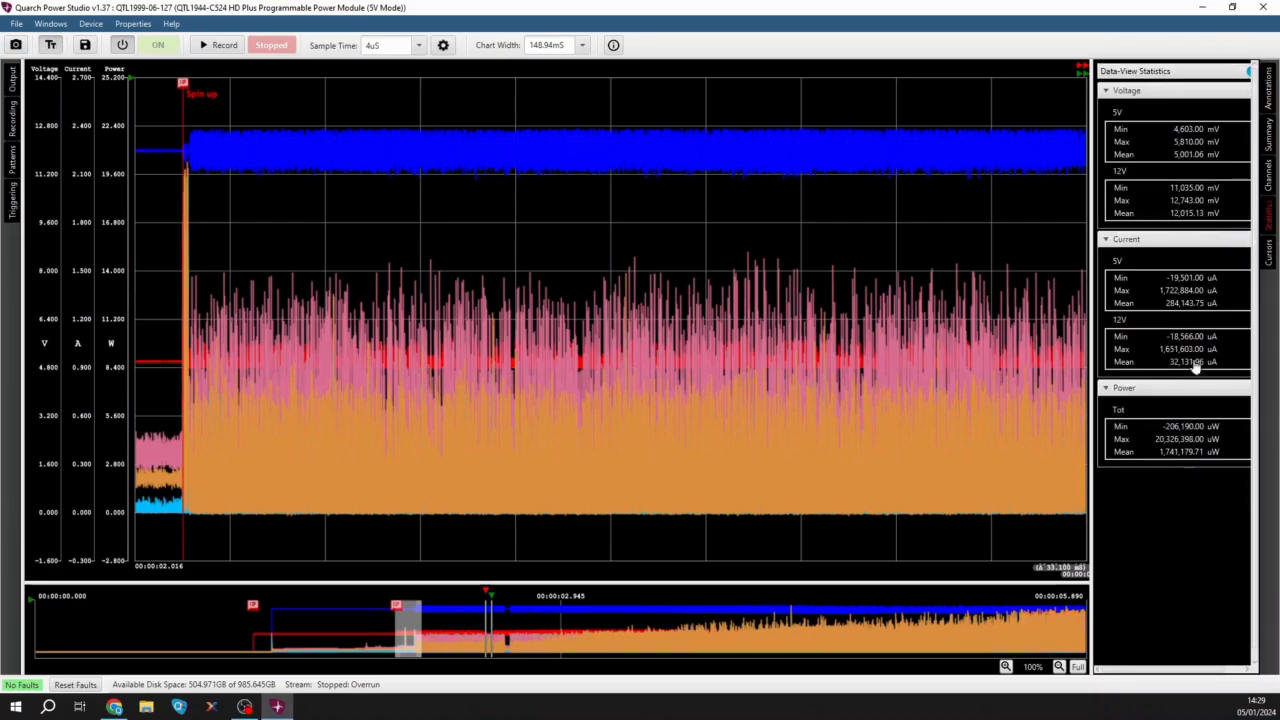
pyautogui.click(50, 24)
pyautogui.click(58, 46)
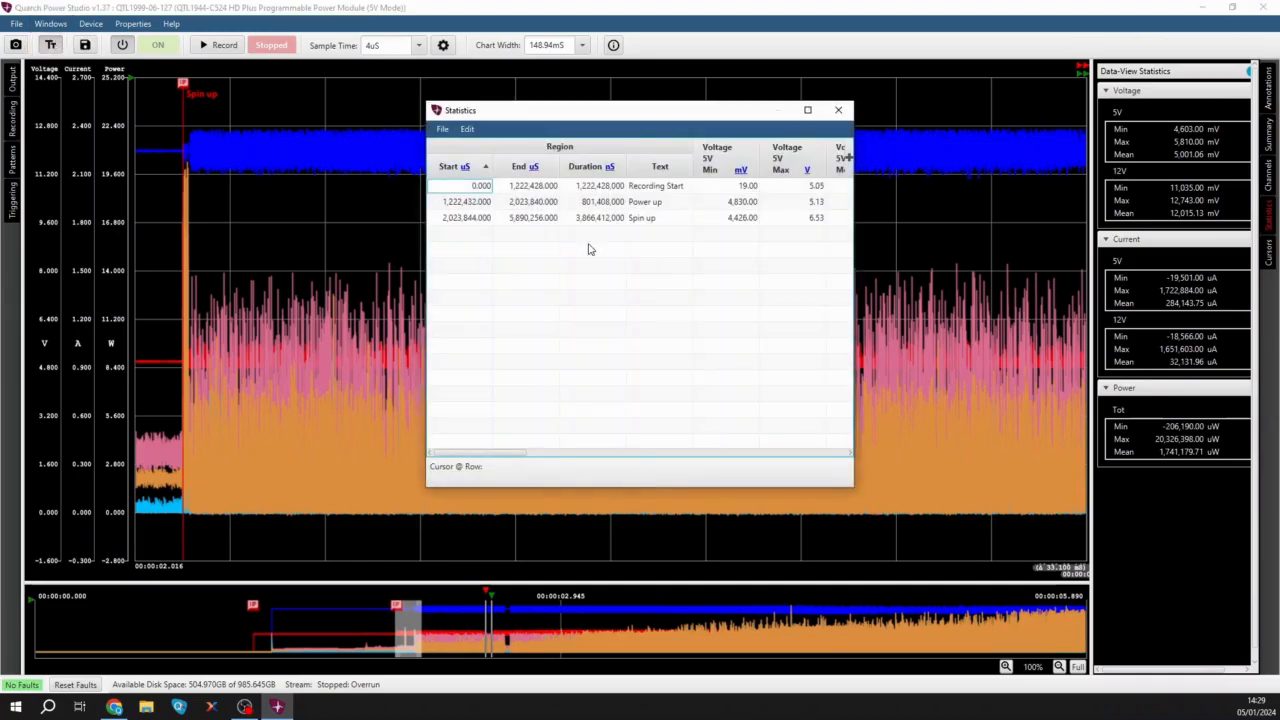
pyautogui.click(535, 191)
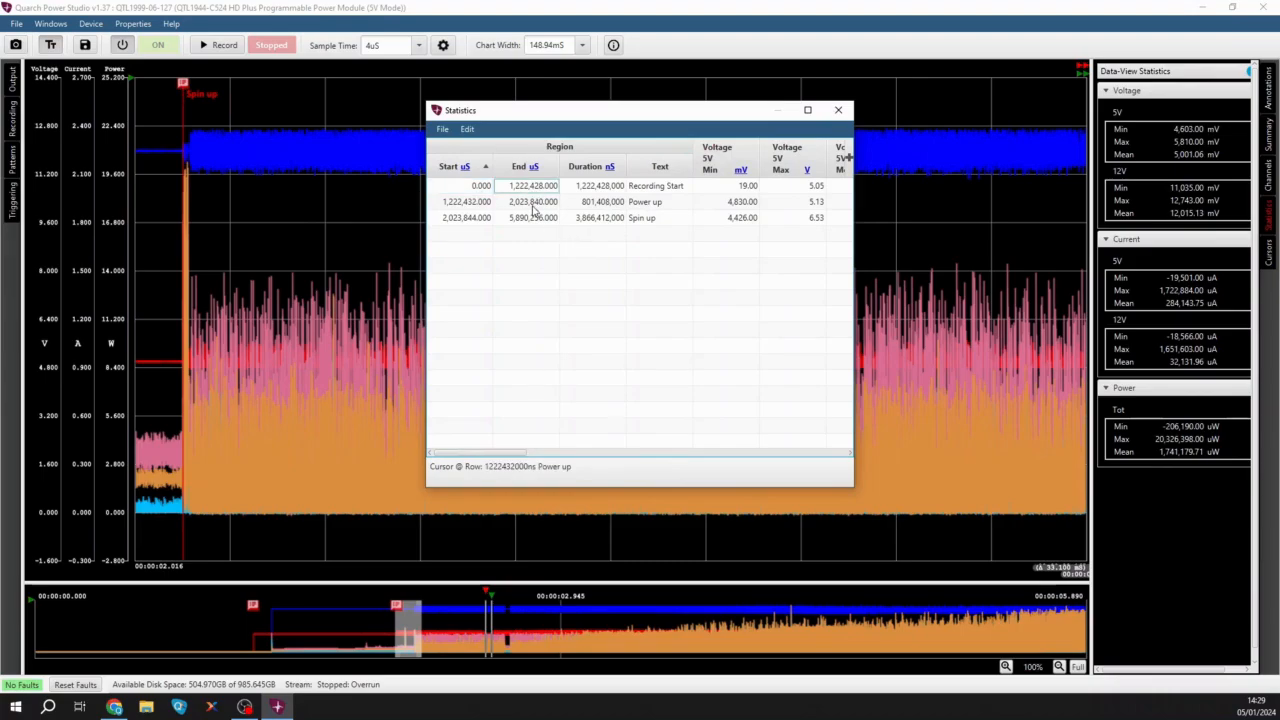
pyautogui.click(535, 205)
pyautogui.click(534, 218)
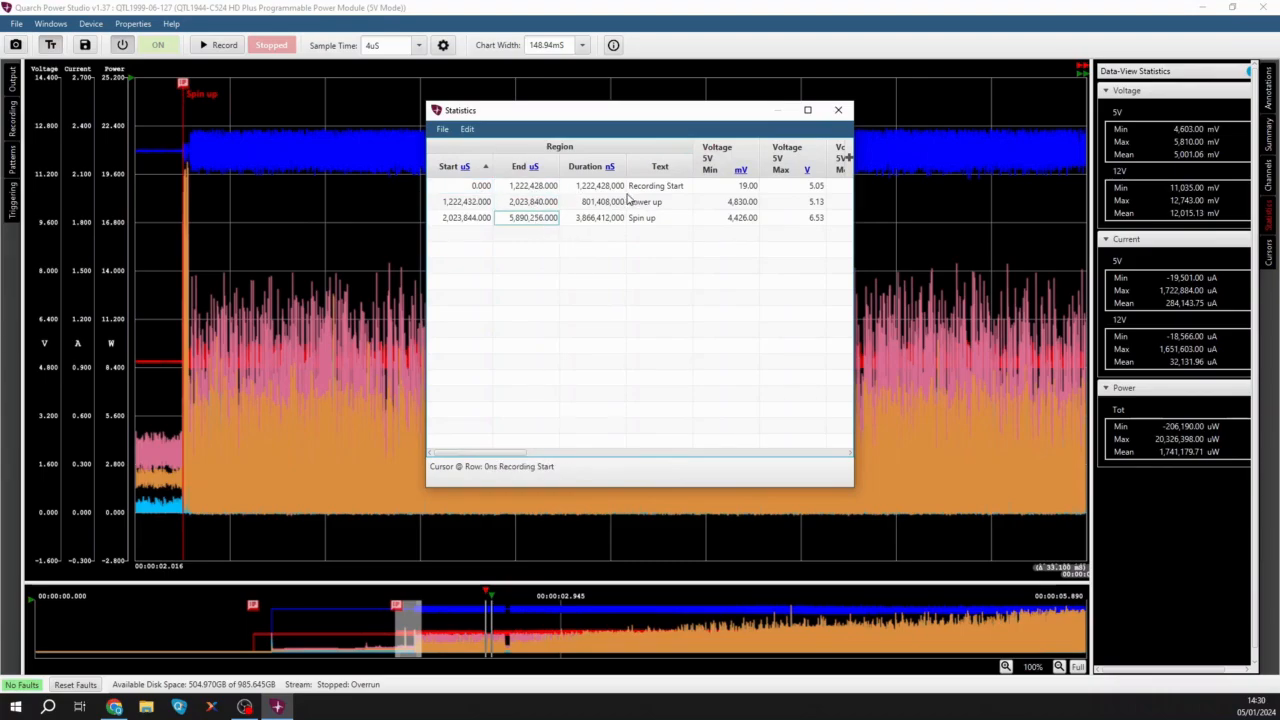
pyautogui.click(661, 190)
pyautogui.click(655, 204)
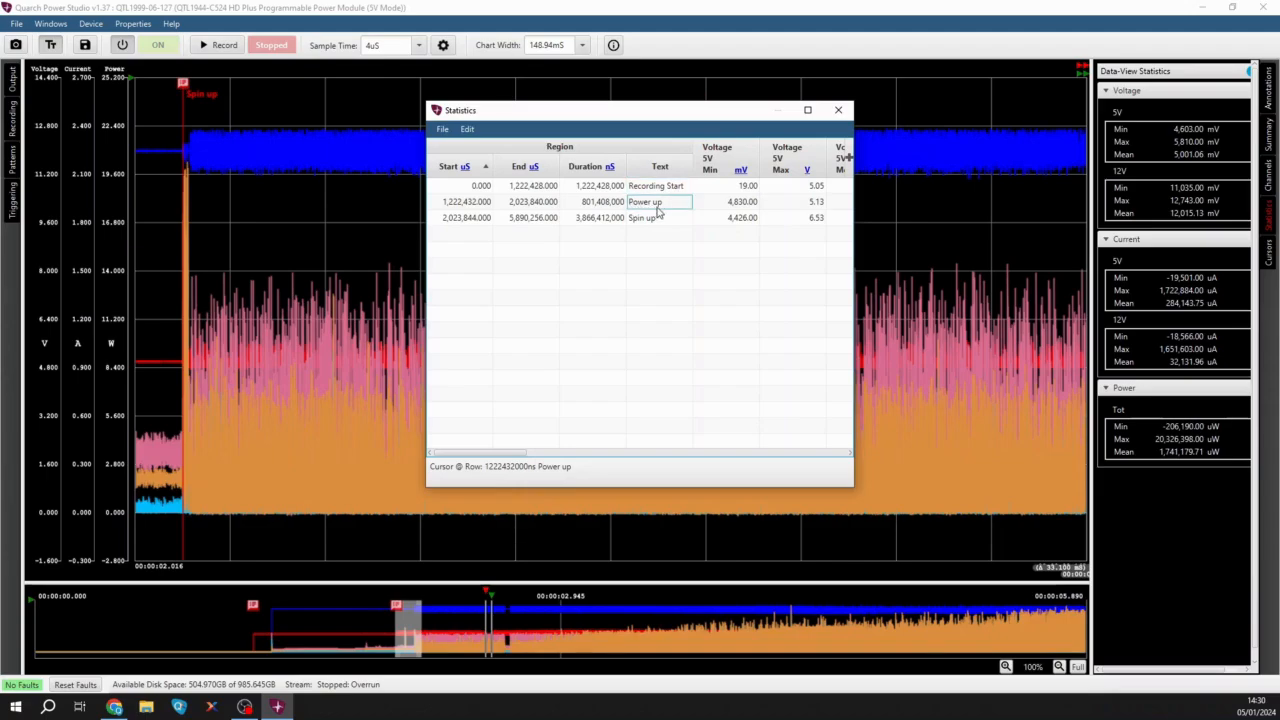
pyautogui.click(652, 219)
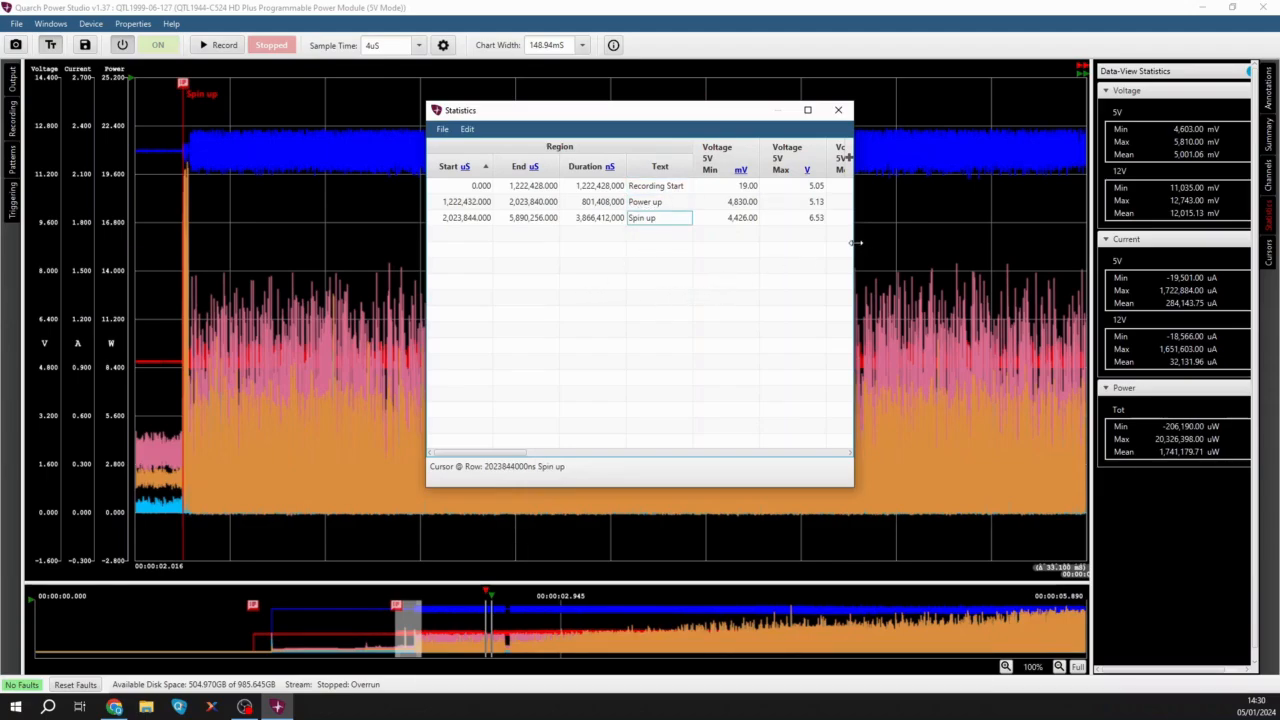
# - Widen the Statistics window and look through its voltage, current and power columns
pyautogui.moveTo(853, 243); pyautogui.dragTo(1147, 243)
pyautogui.moveTo(640, 452)
pyautogui.mouseDown()
pyautogui.moveTo(1140, 453)
pyautogui.moveTo(646, 451)
pyautogui.mouseUp()
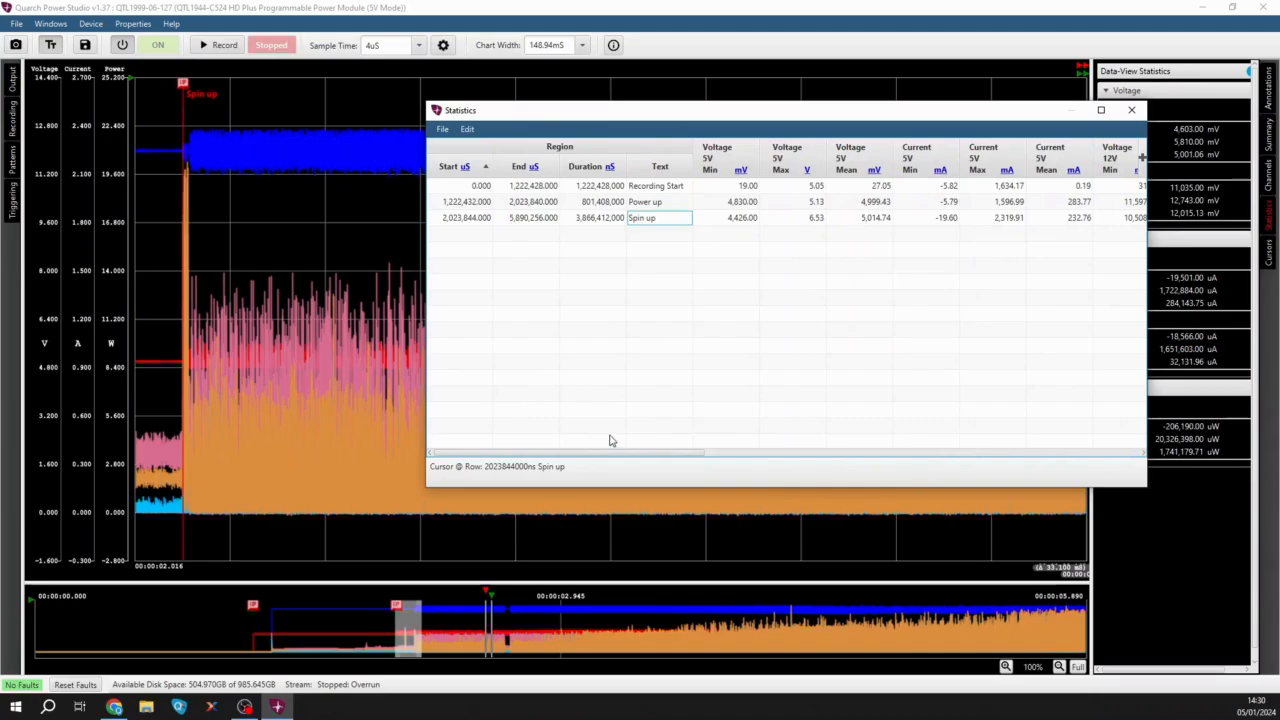
pyautogui.moveTo(571, 456); pyautogui.dragTo(730, 452)
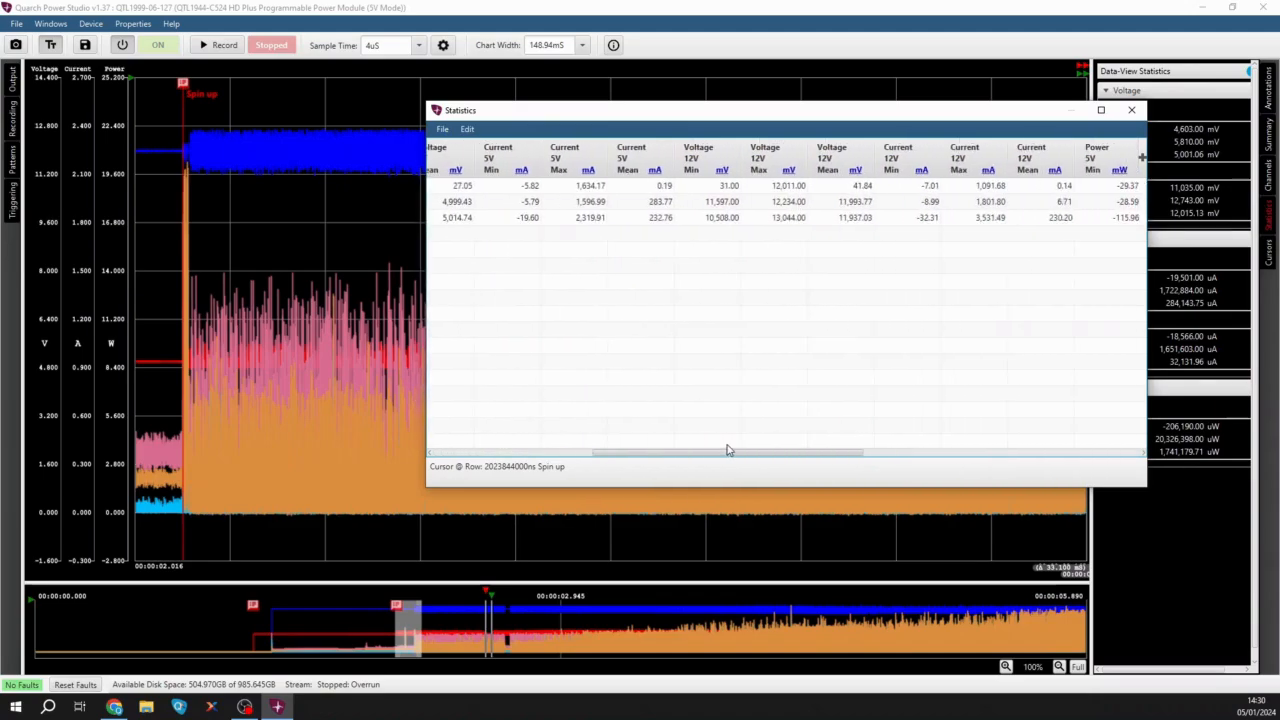
# - Hide the voltage and current columns and the 5V and 12V power columns in the statistics table, keeping total power
pyautogui.click(1144, 156)
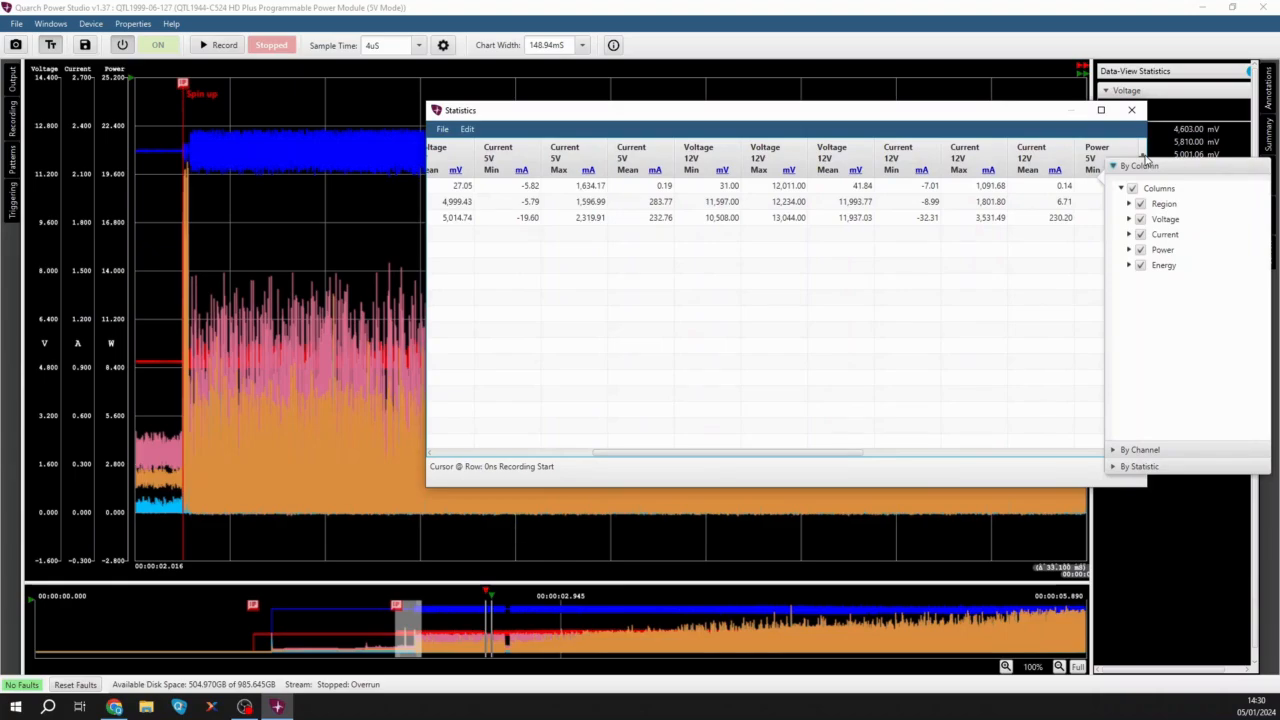
pyautogui.click(1140, 219)
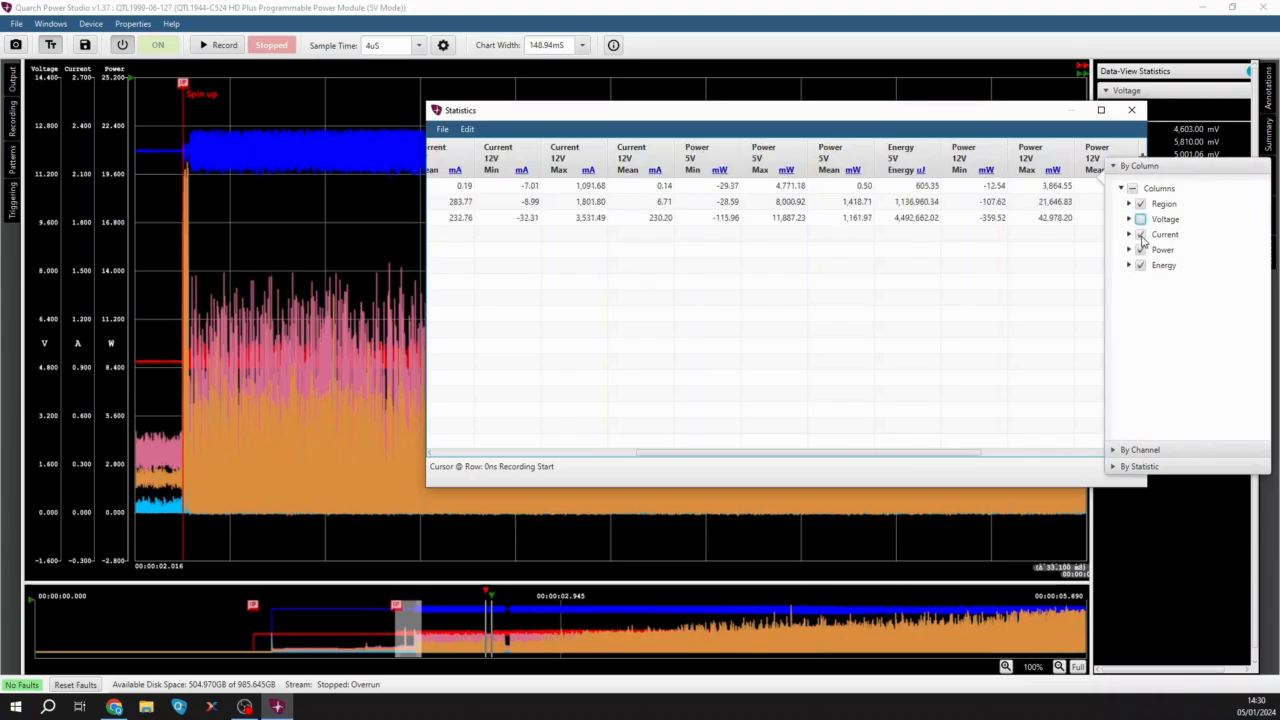
pyautogui.click(1141, 234)
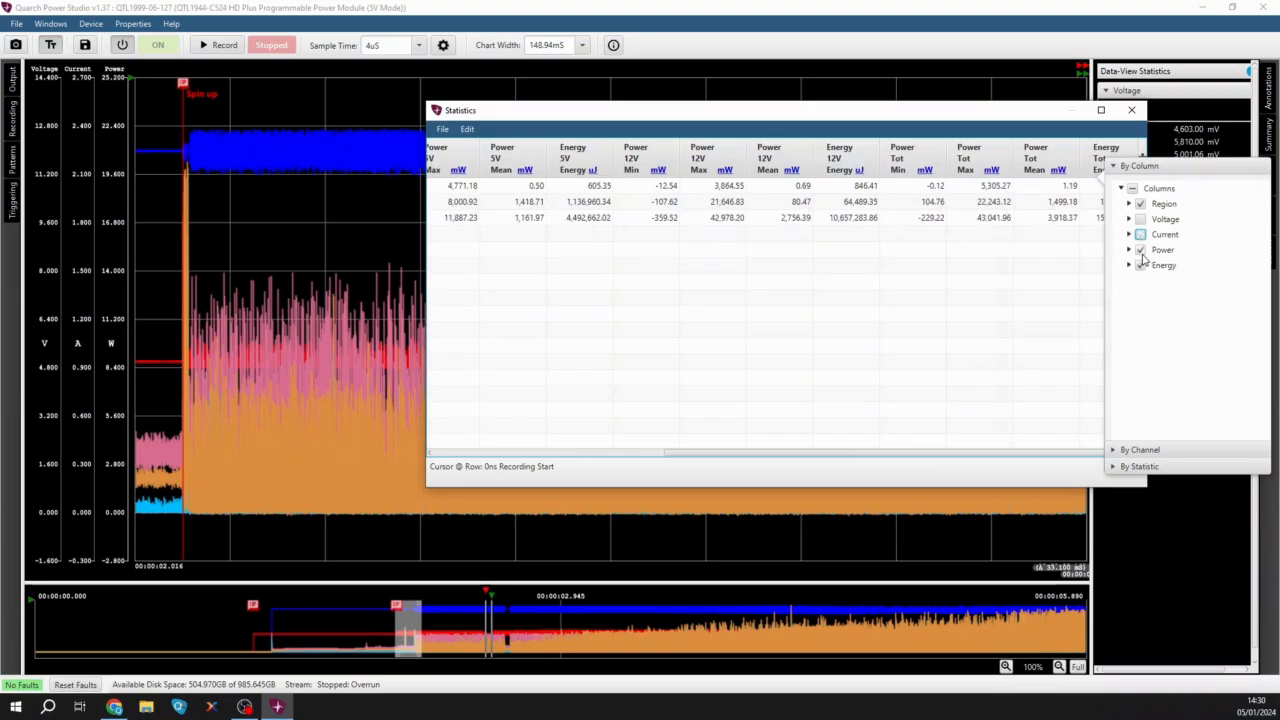
pyautogui.click(1129, 249)
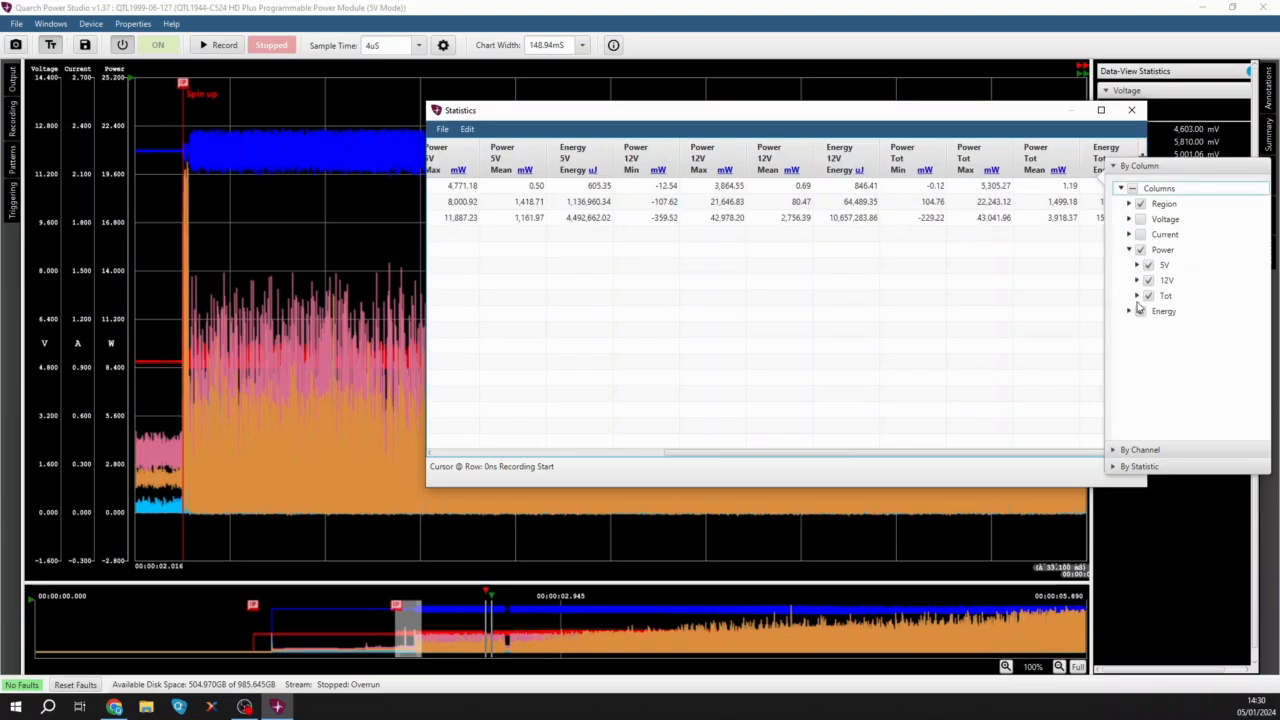
pyautogui.click(1148, 280)
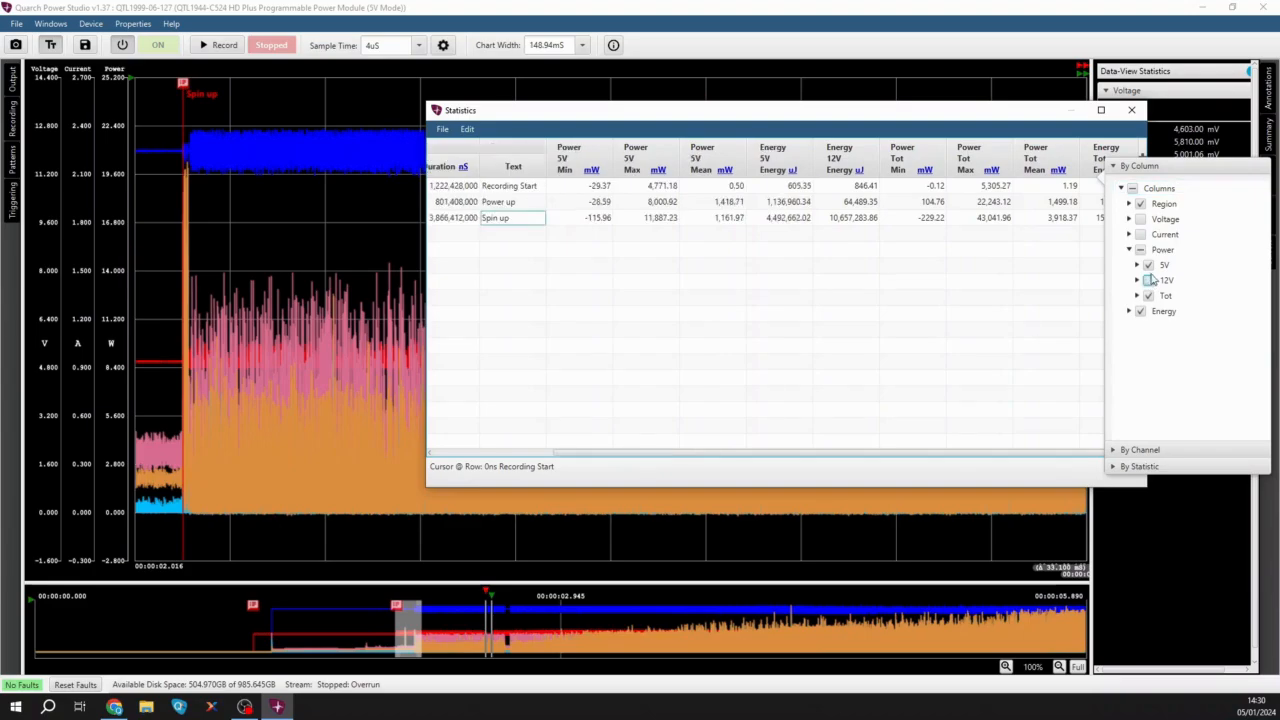
pyautogui.click(1148, 265)
pyautogui.click(1137, 297)
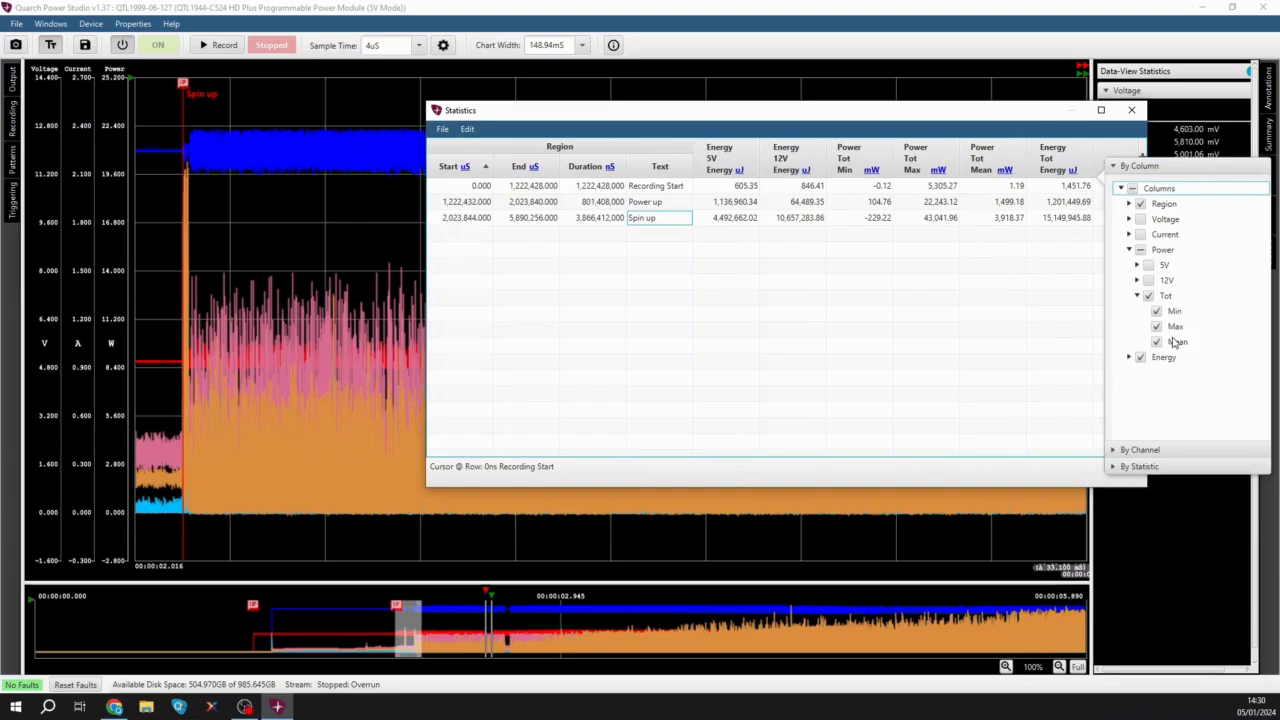
# - Hide the 5V, 12V and total energy columns in the statistics table
pyautogui.click(1129, 357)
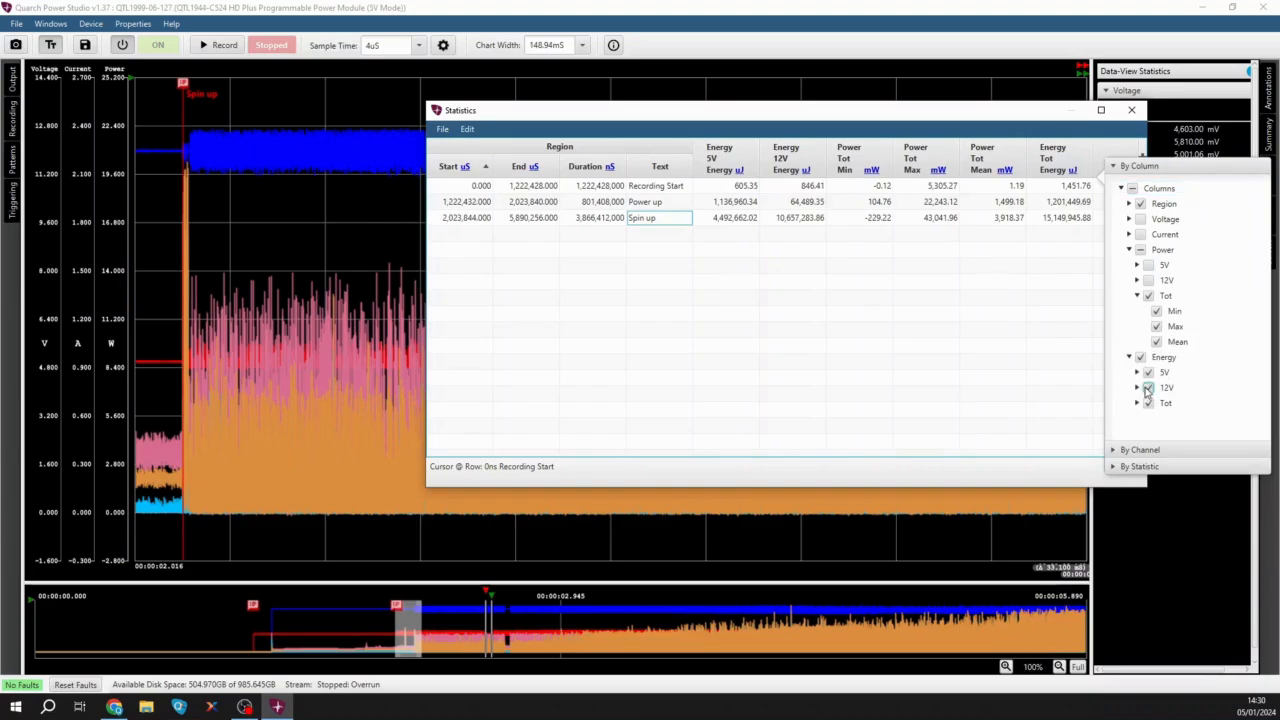
pyautogui.click(1148, 388)
pyautogui.click(1148, 403)
pyautogui.click(1148, 373)
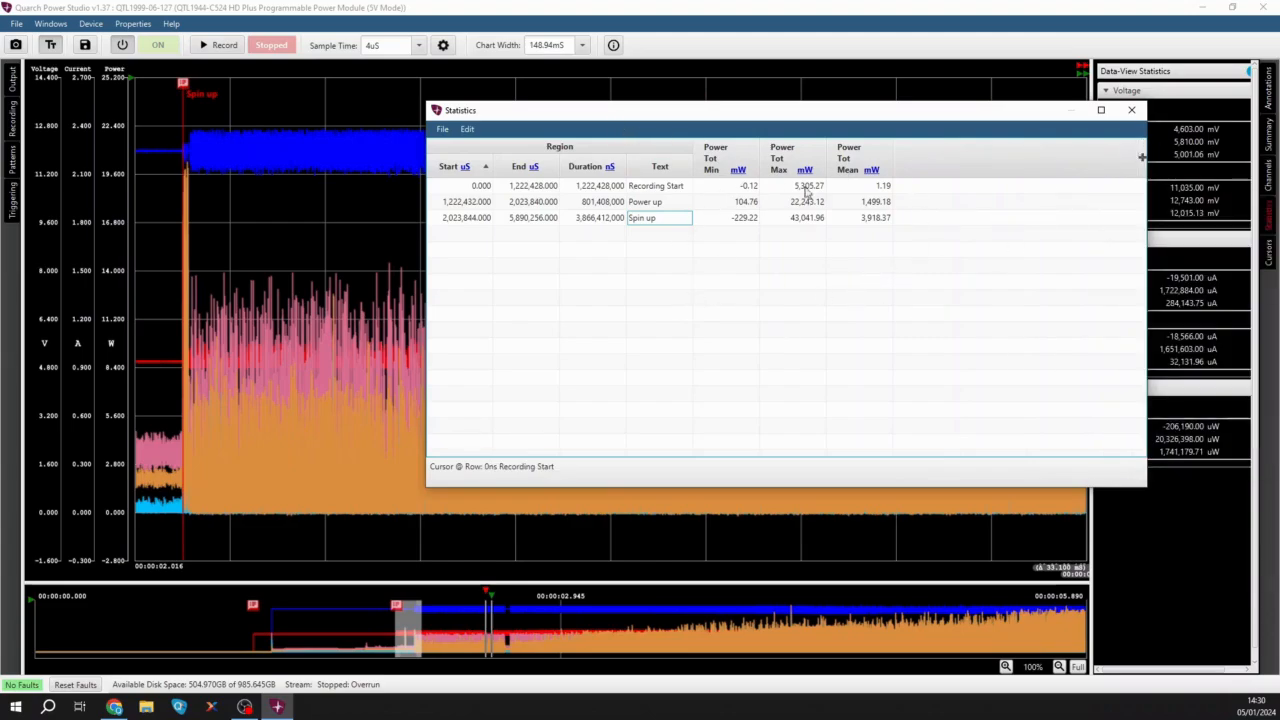
# - Display the total power maximum column in W and check the Spin up region's minimum and mean power
pyautogui.click(726, 219)
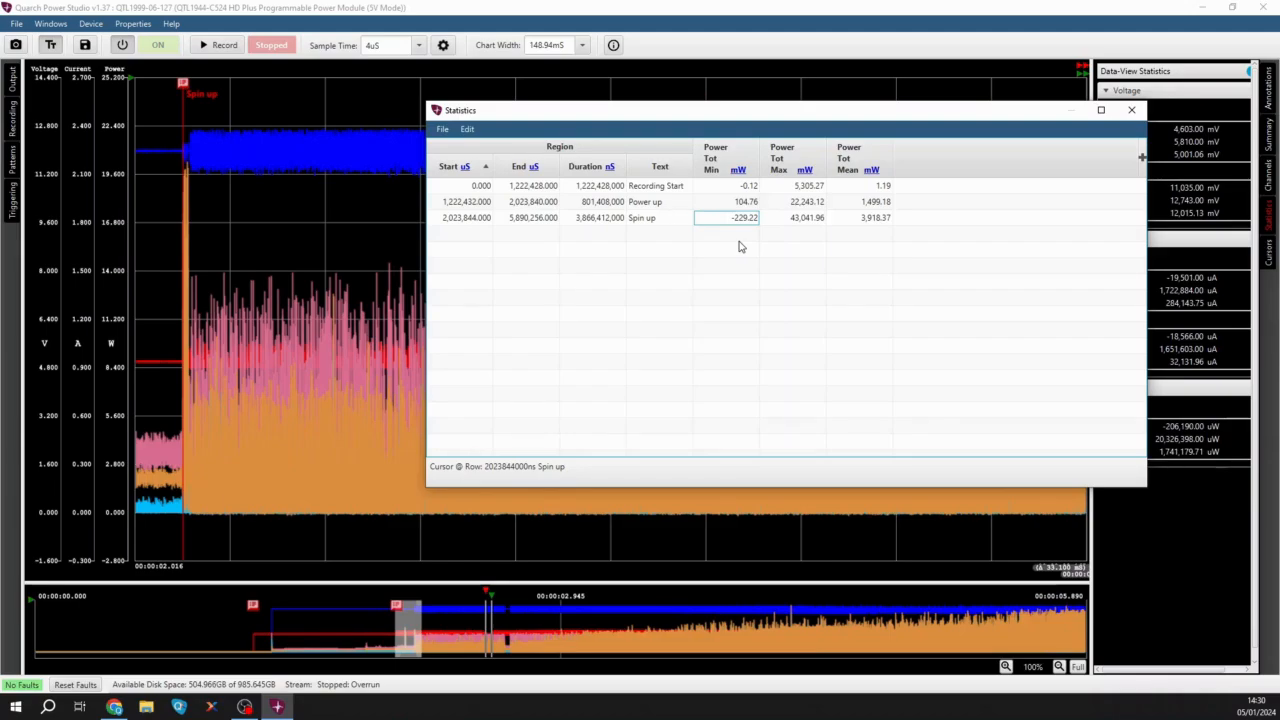
pyautogui.click(805, 170)
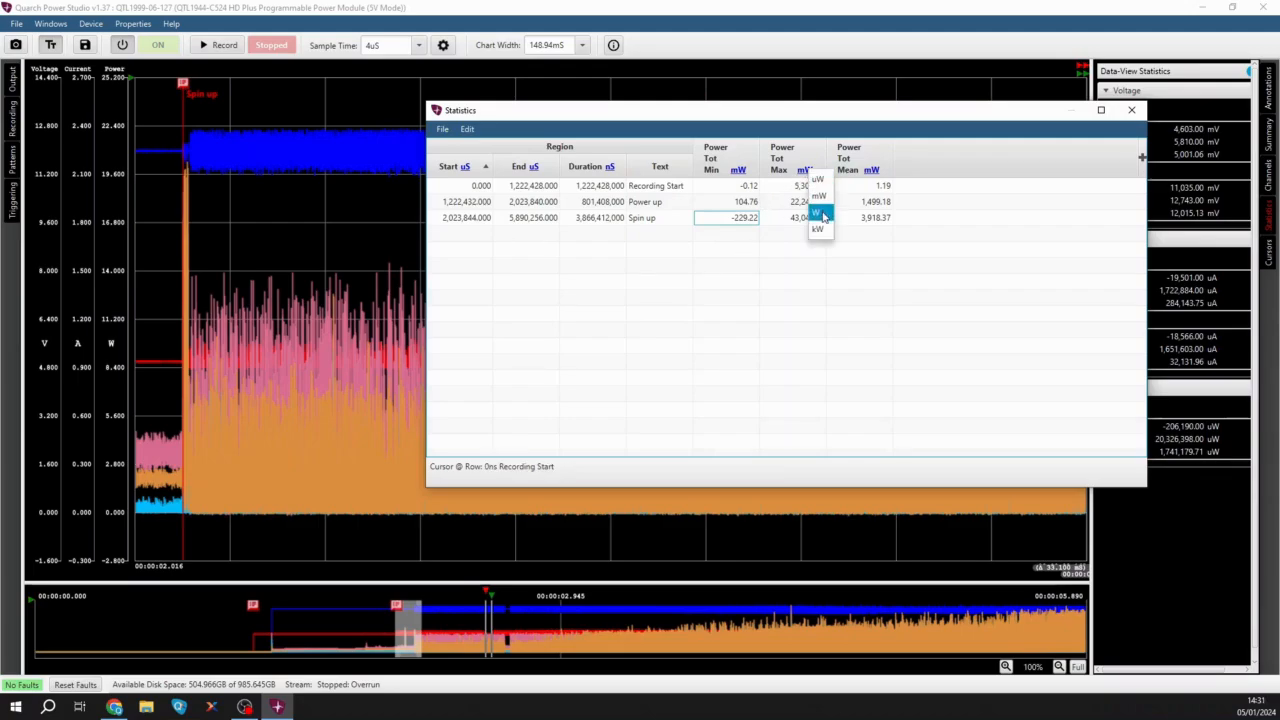
pyautogui.click(816, 212)
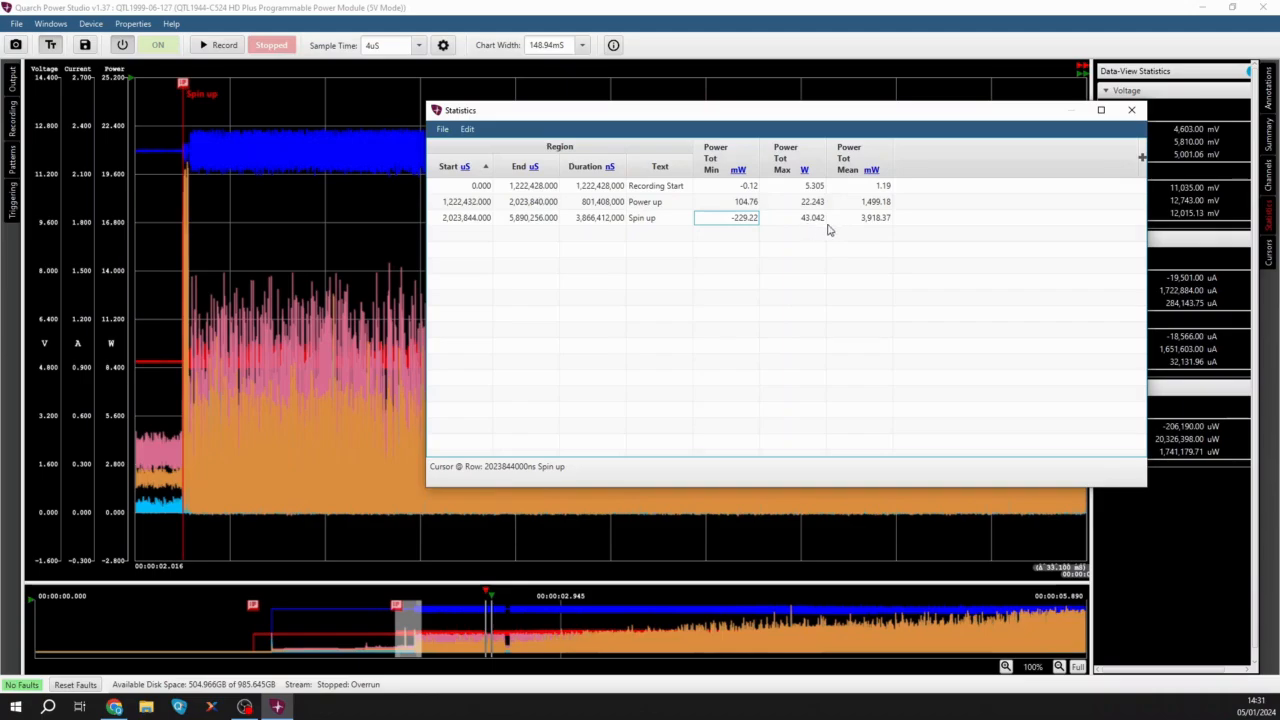
pyautogui.click(886, 219)
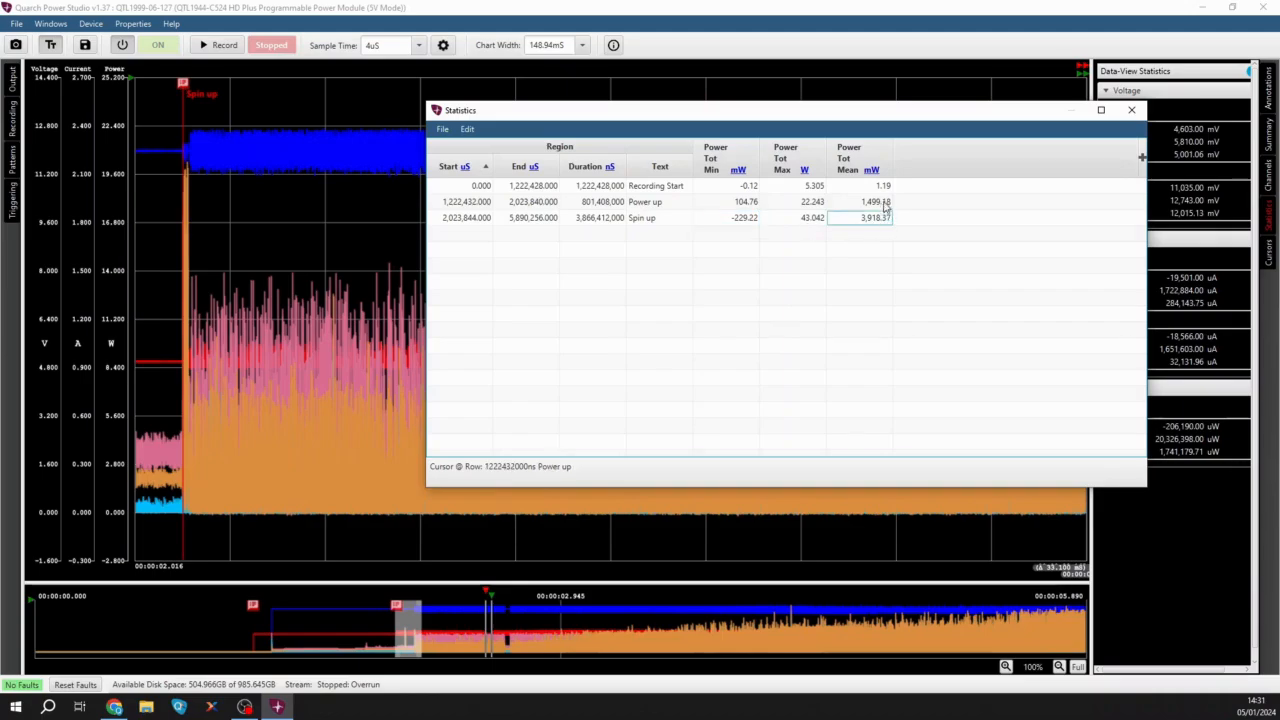
# - Add the total energy column in J to the statistics table, and close the Statistics window
pyautogui.click(1142, 157)
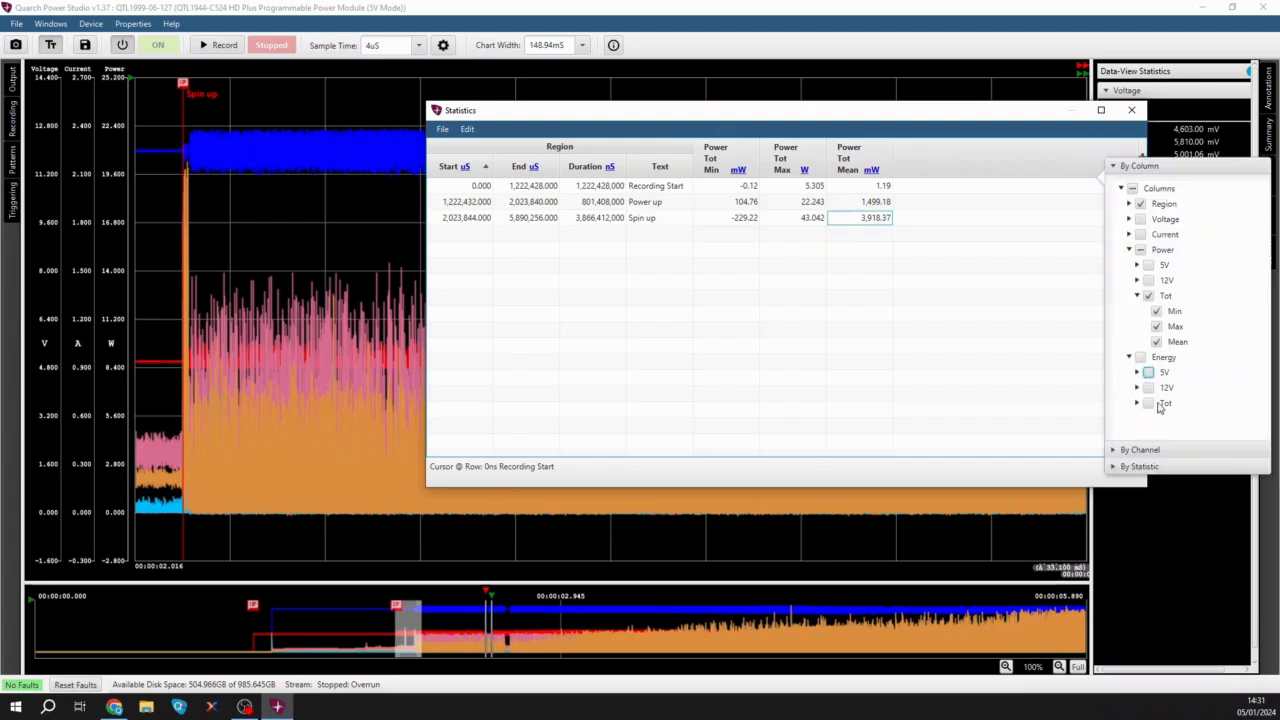
pyautogui.click(1148, 403)
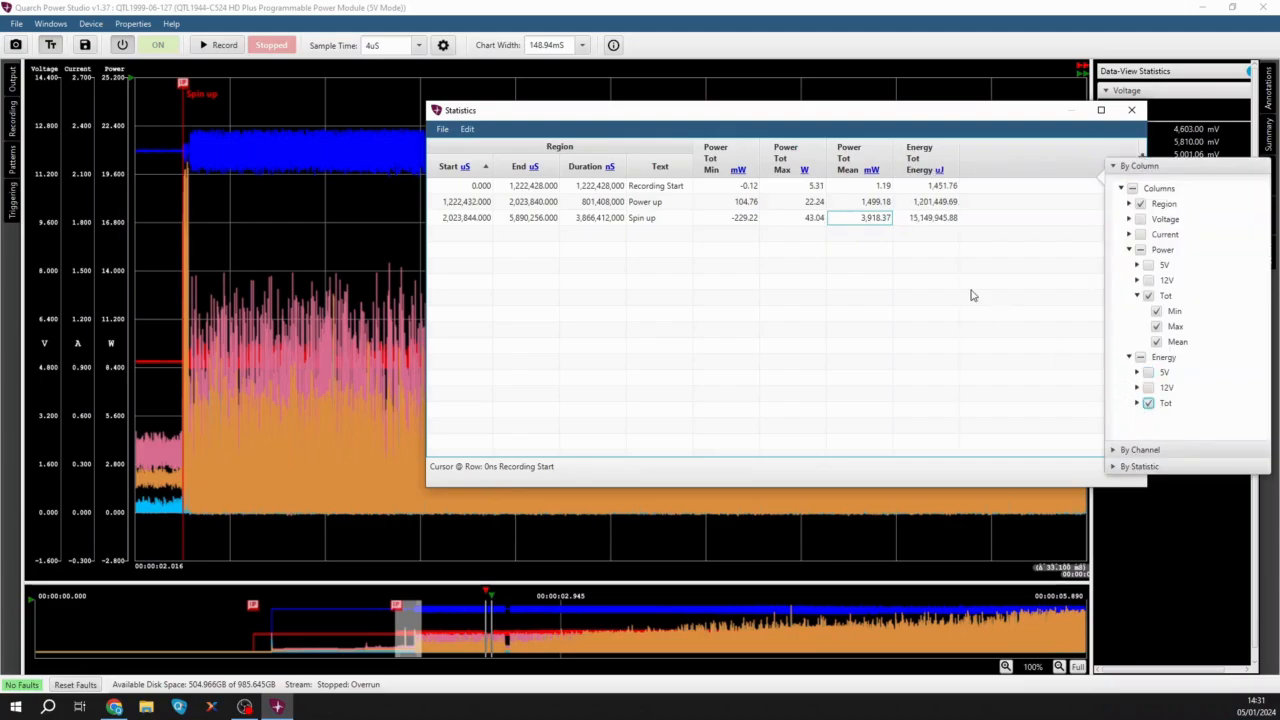
pyautogui.click(939, 170)
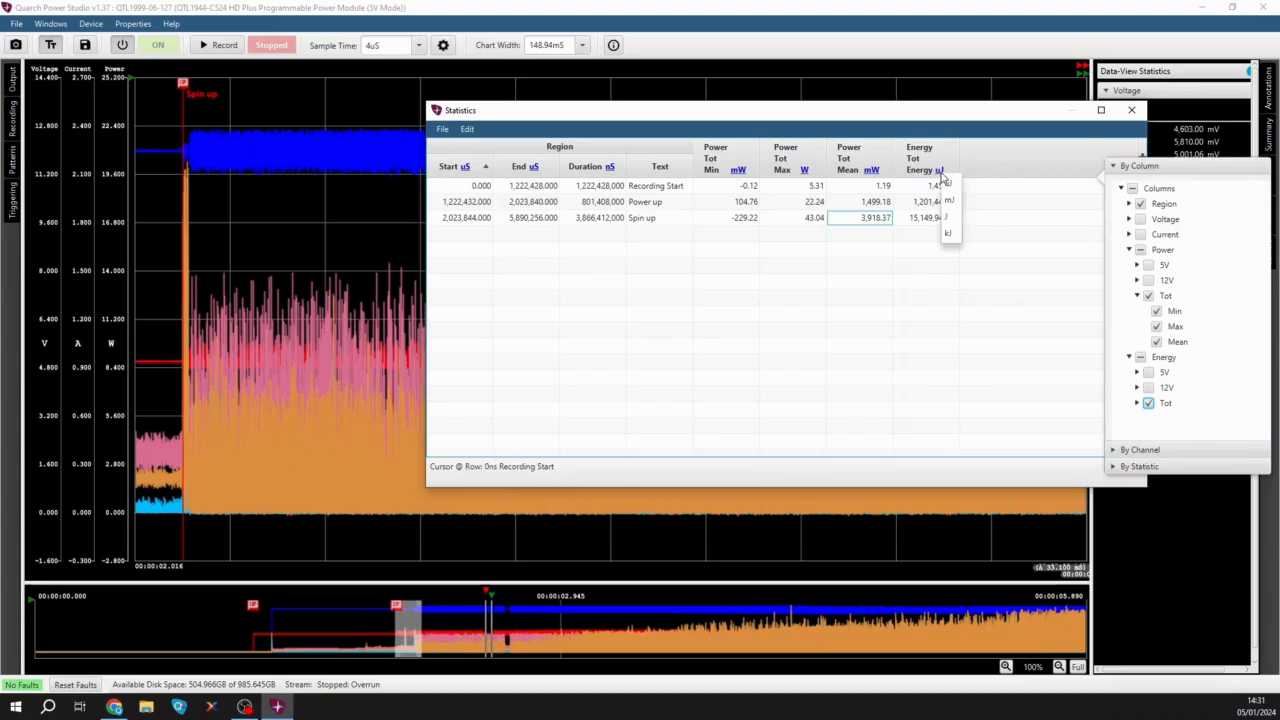
pyautogui.click(953, 219)
pyautogui.click(945, 218)
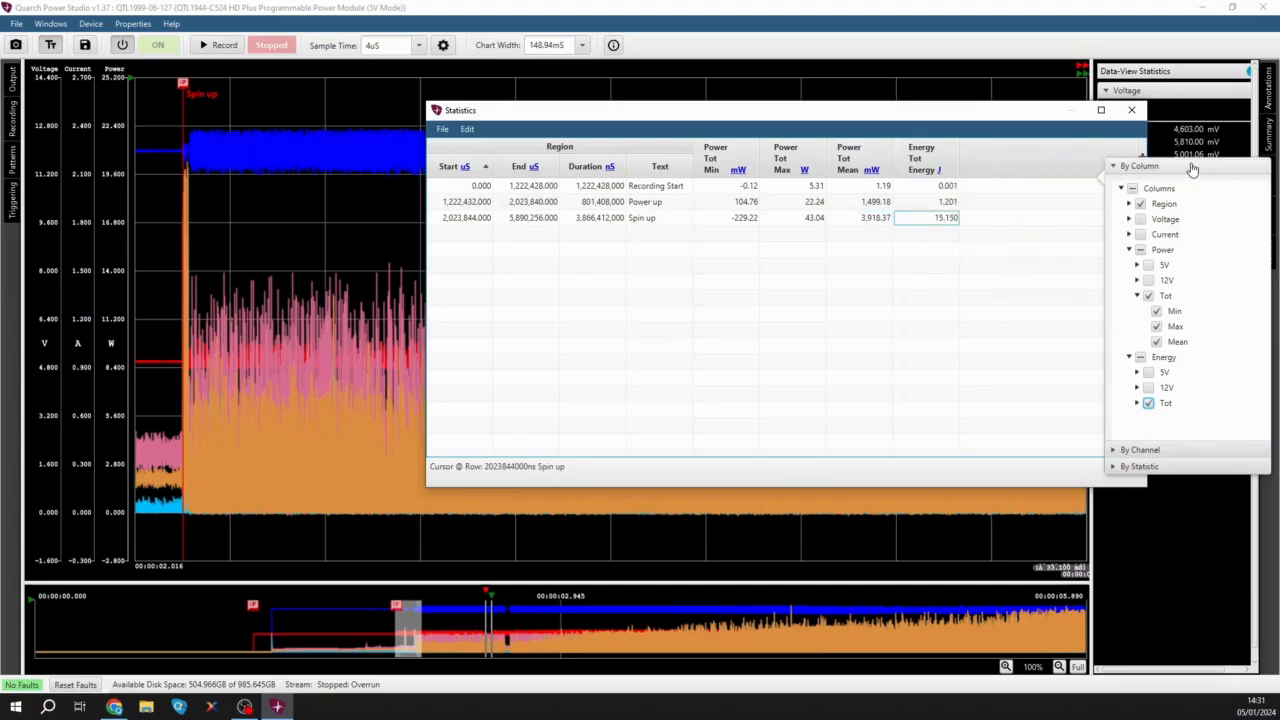
pyautogui.click(1145, 155)
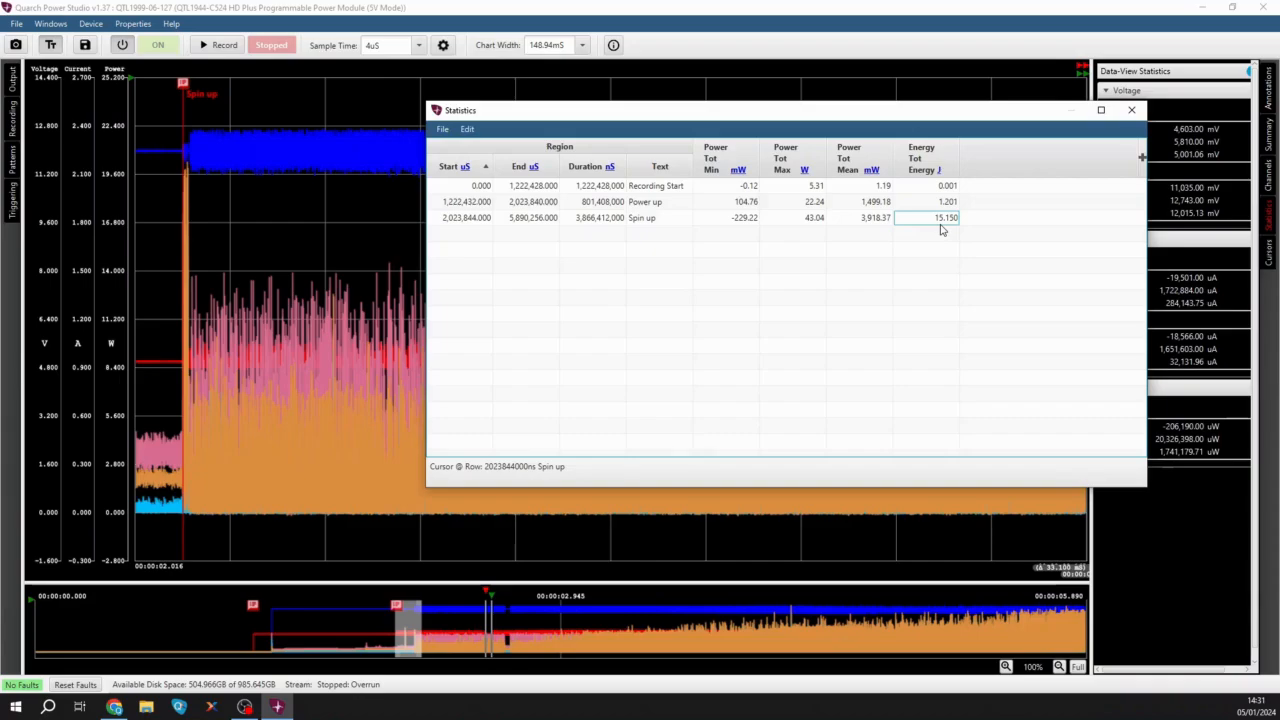
pyautogui.click(1132, 111)
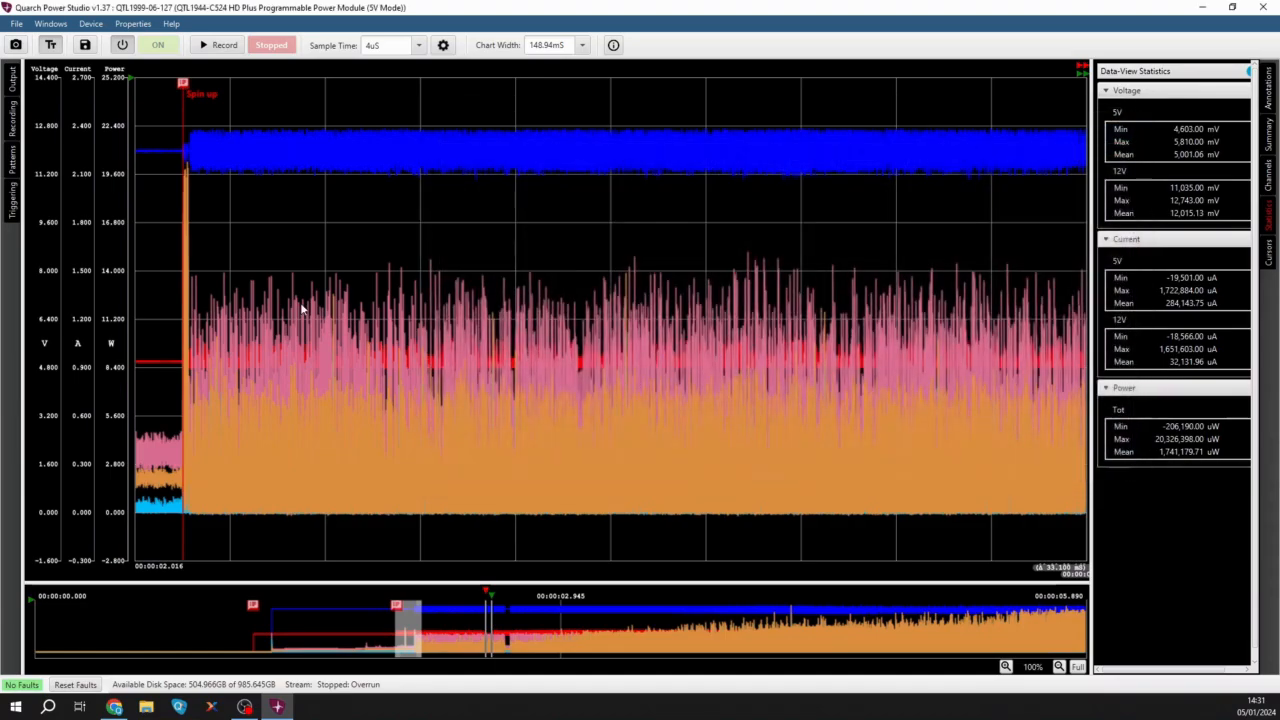
# - Set the sample time to 16uS and check the Group 0 (Analog) rate in the multi-rate sampling settings
pyautogui.click(51, 46)
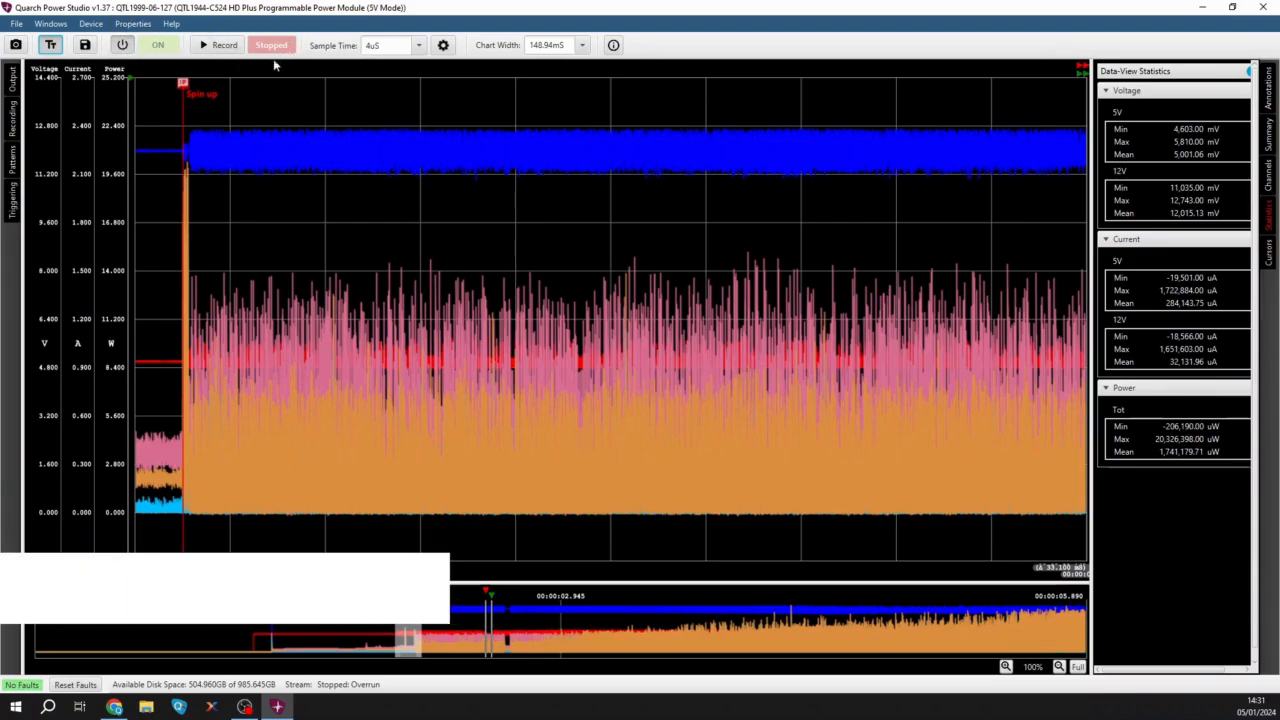
pyautogui.click(419, 47)
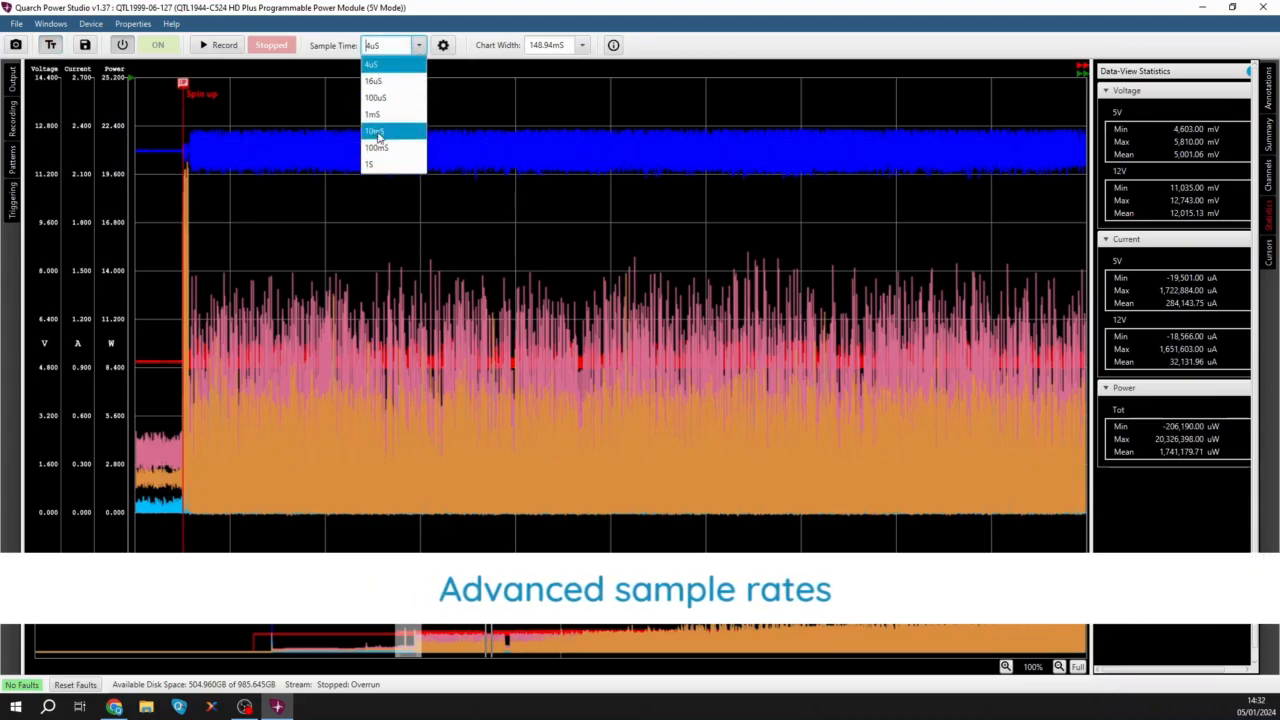
pyautogui.click(371, 47)
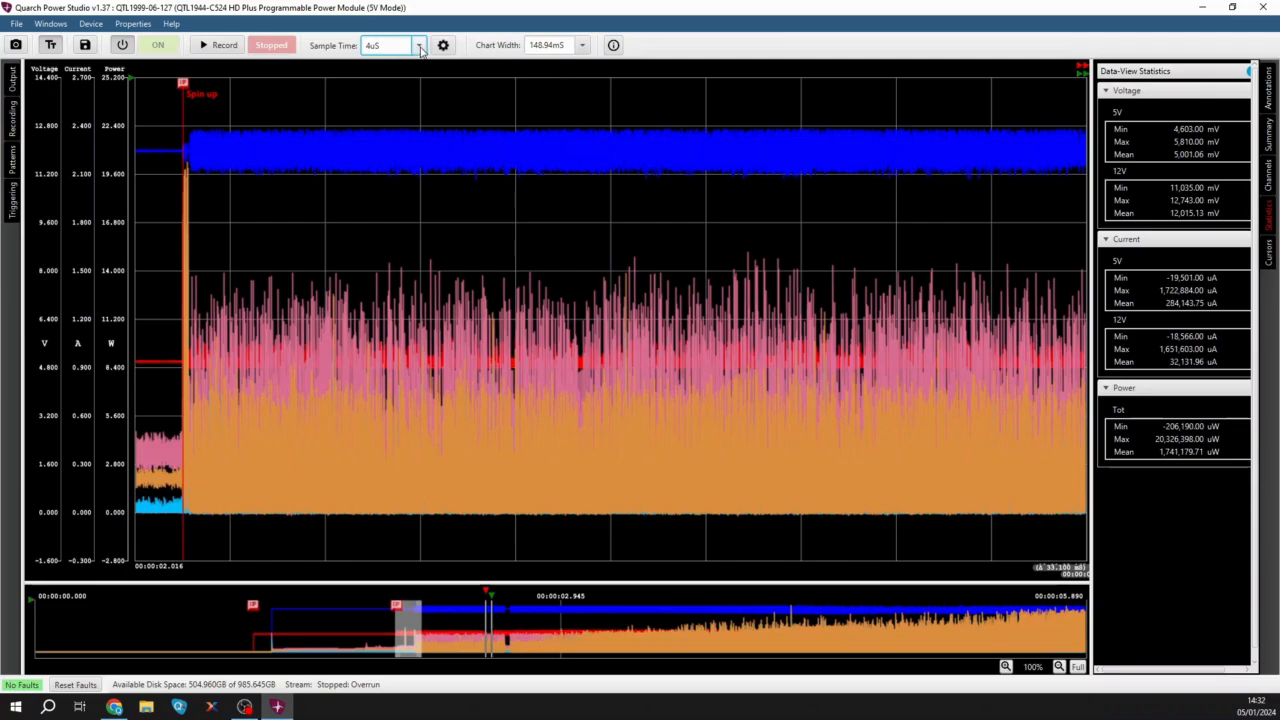
pyautogui.click(418, 46)
pyautogui.click(397, 88)
pyautogui.click(444, 46)
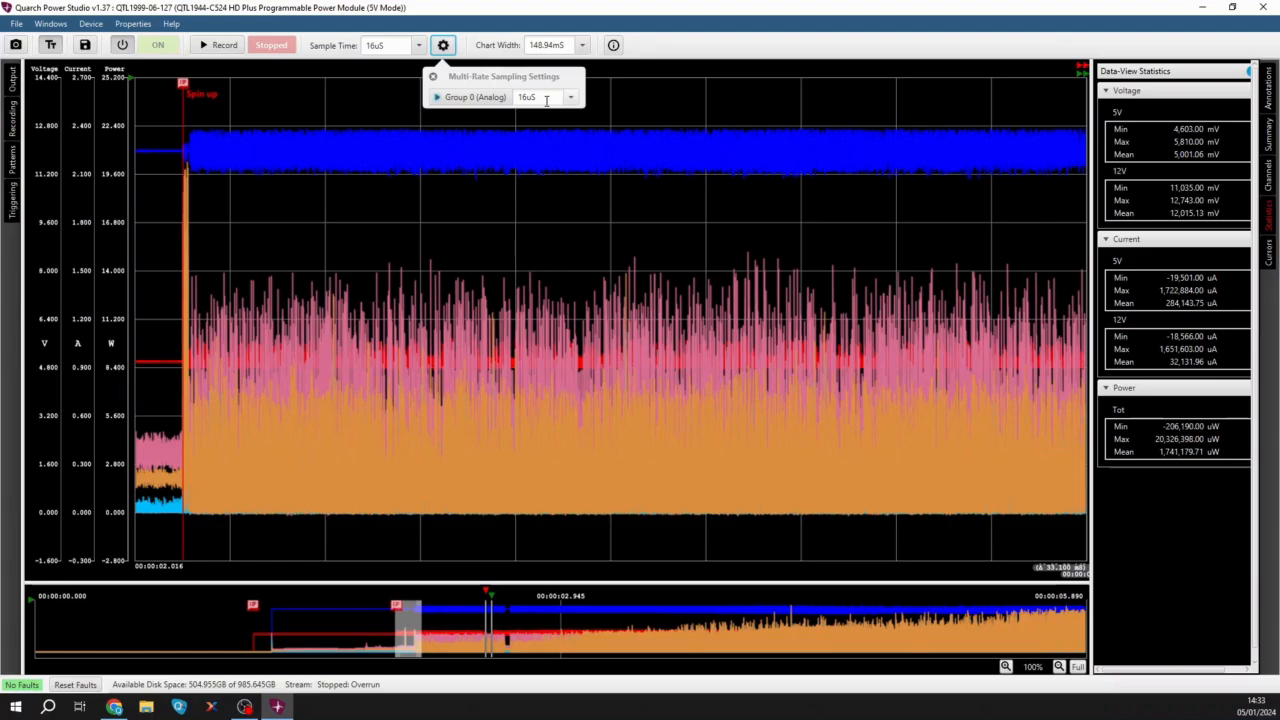
pyautogui.click(672, 159)
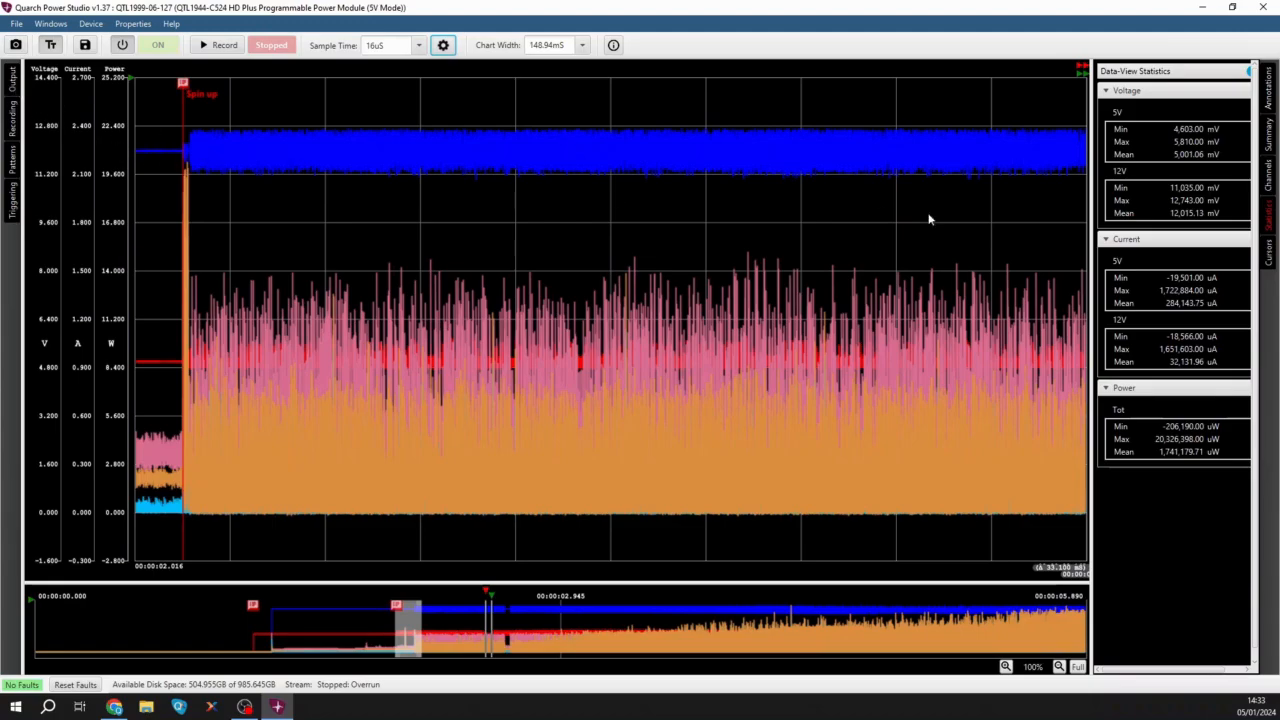
# - Replace the statistics view with the output controls, and review the output mode choices and the 12V channel's output limit
pyautogui.click(1268, 226)
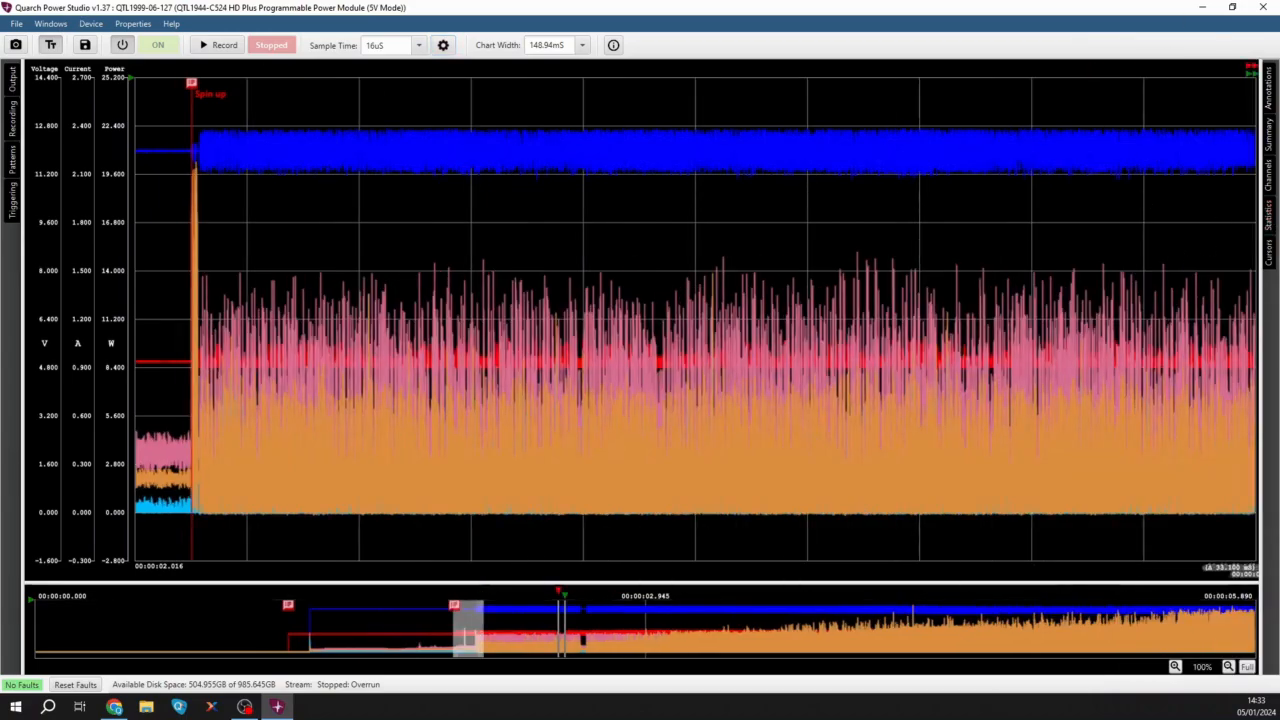
pyautogui.click(14, 85)
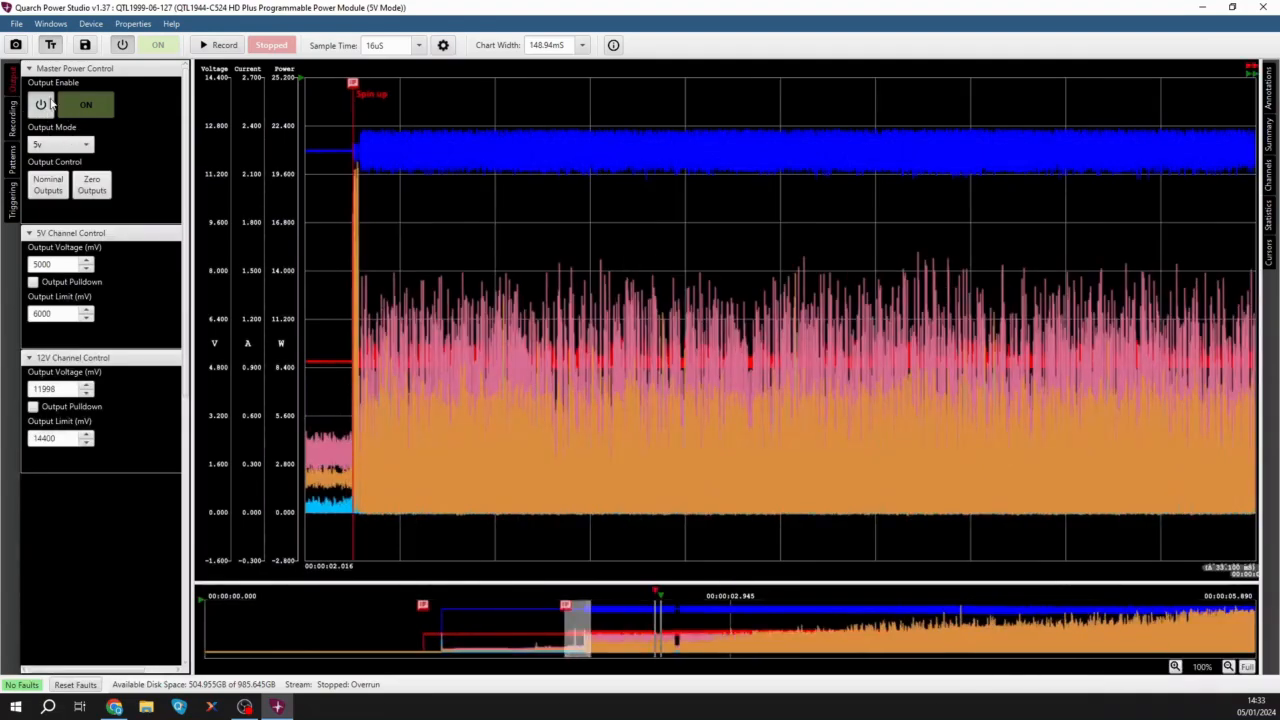
pyautogui.click(87, 145)
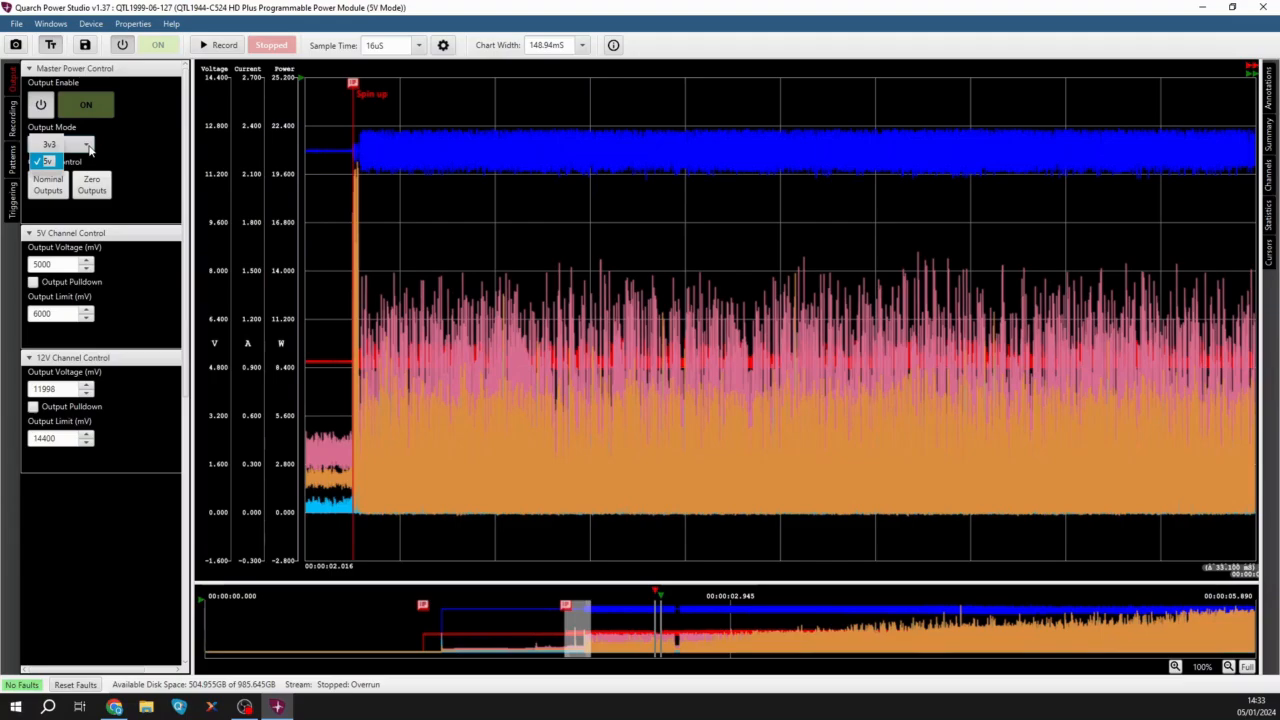
pyautogui.click(48, 160)
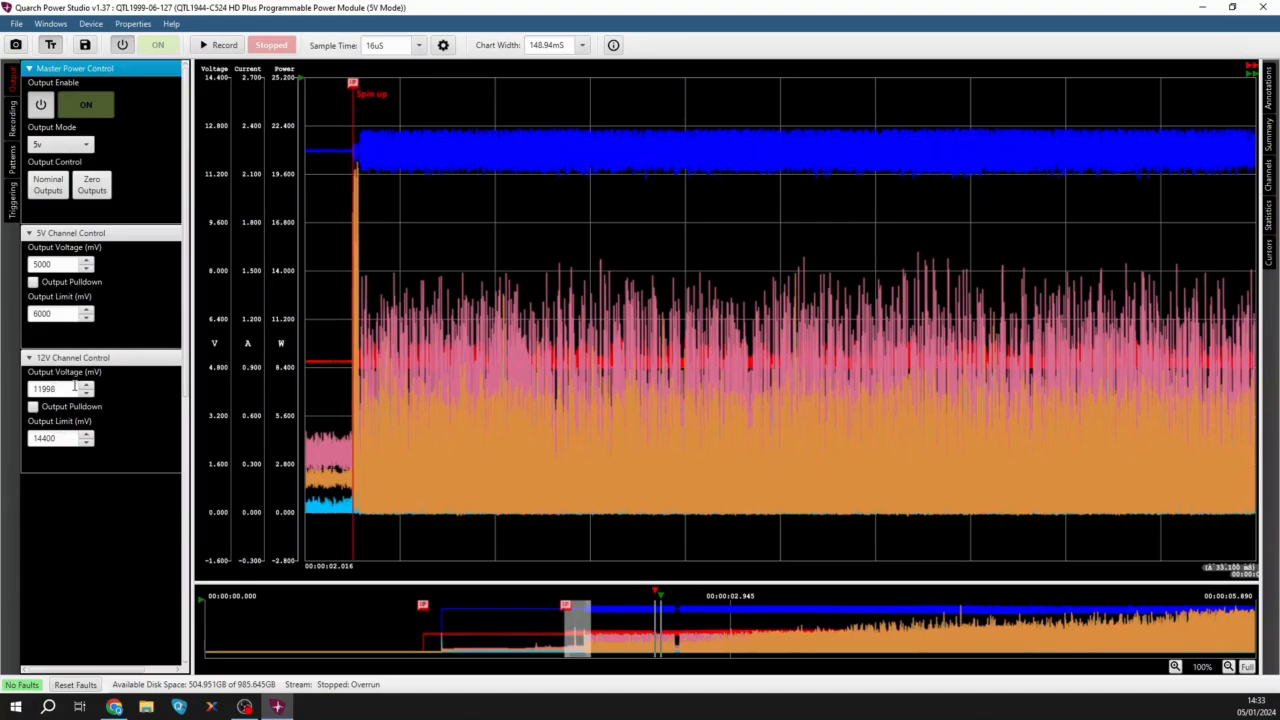
pyautogui.doubleClick(60, 438)
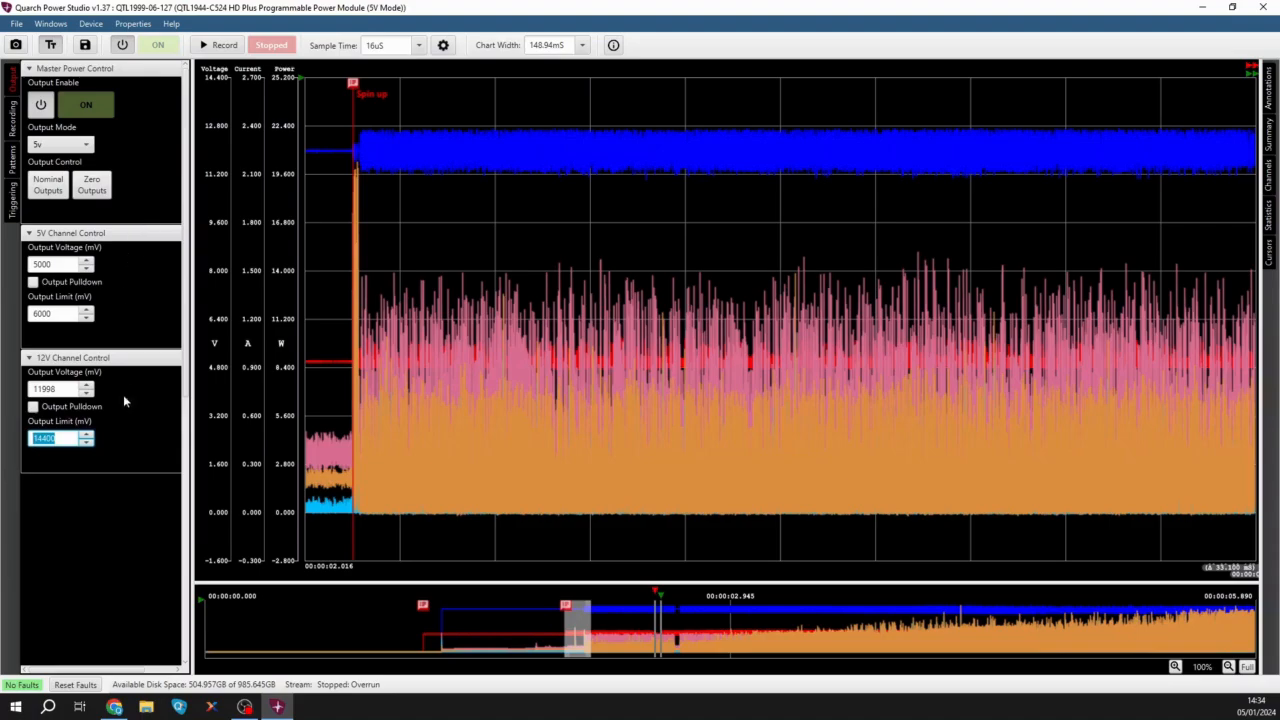
# - Open the recording settings and look through the available trigger sources for recording
pyautogui.click(13, 125)
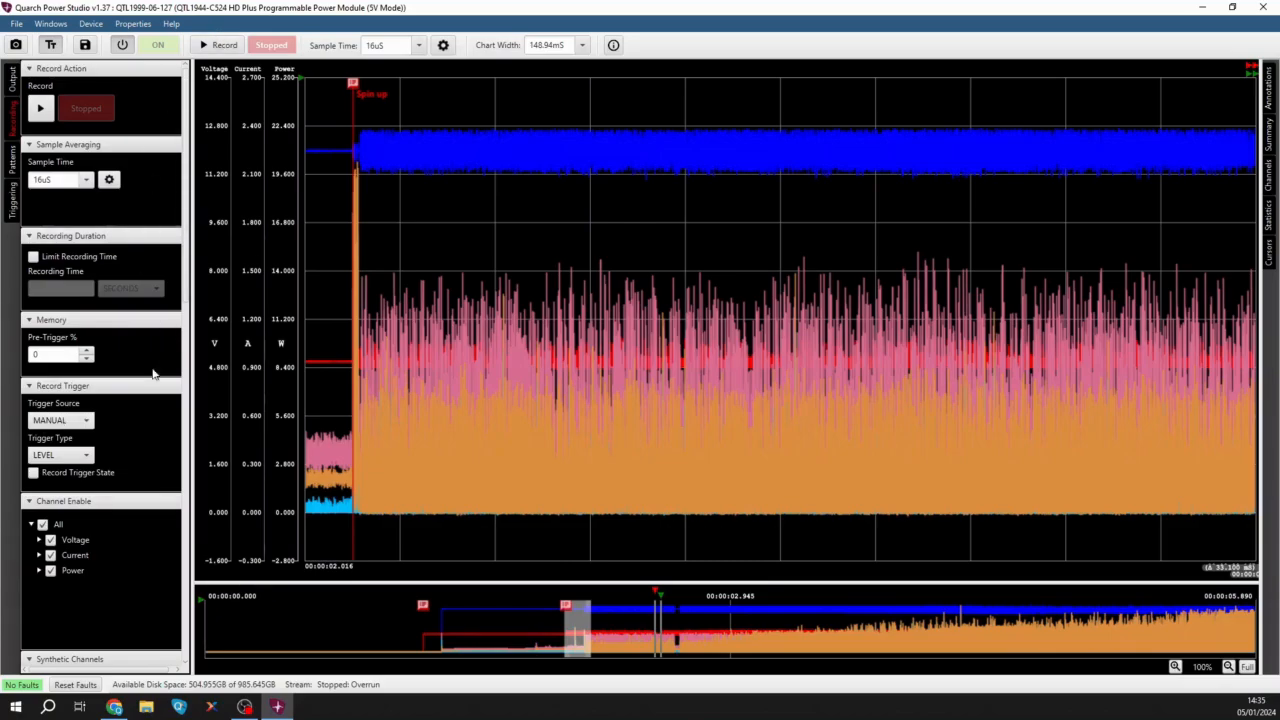
pyautogui.click(88, 420)
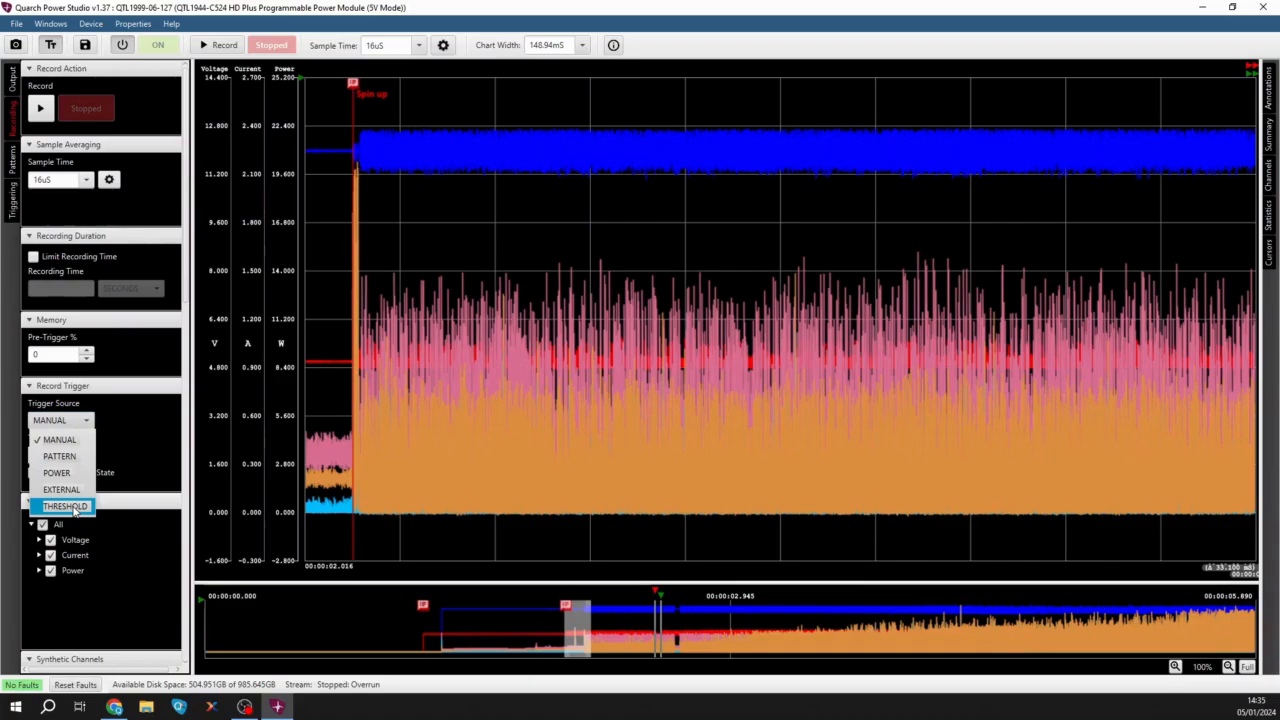
pyautogui.click(119, 616)
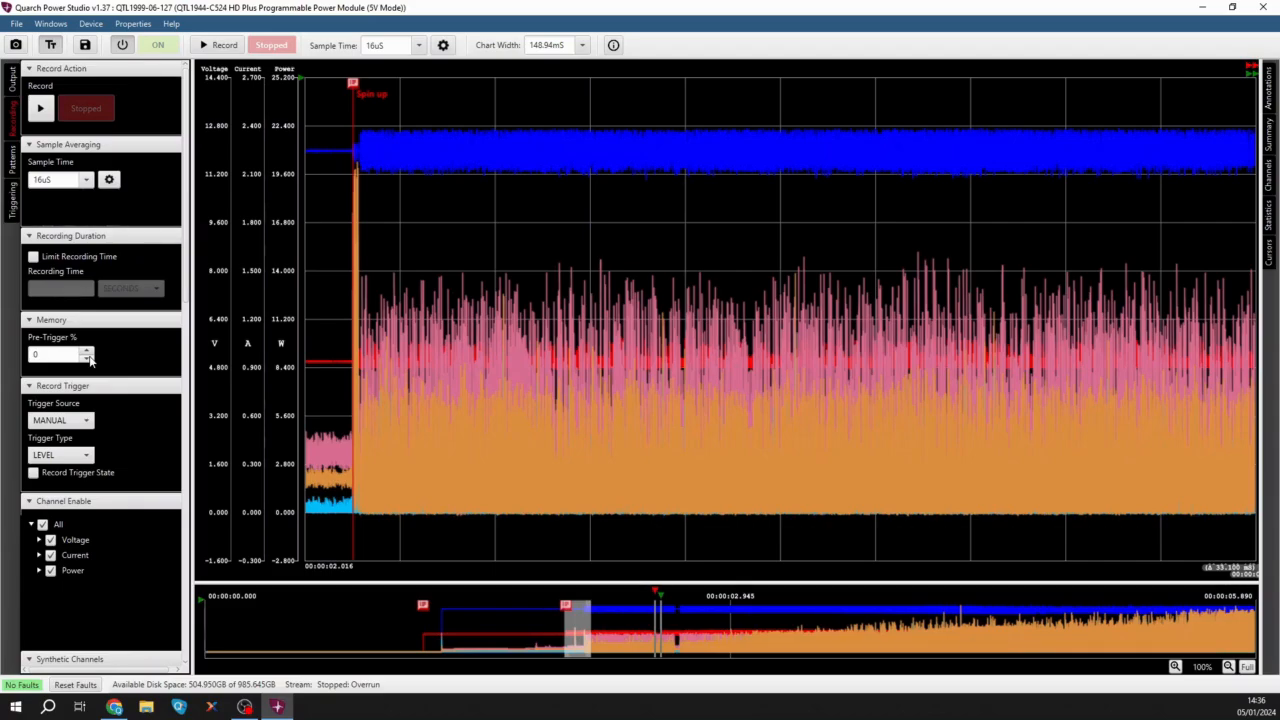
# - Try disabling the power channels for recording, and enable them all again
pyautogui.click(39, 570)
pyautogui.click(50, 570)
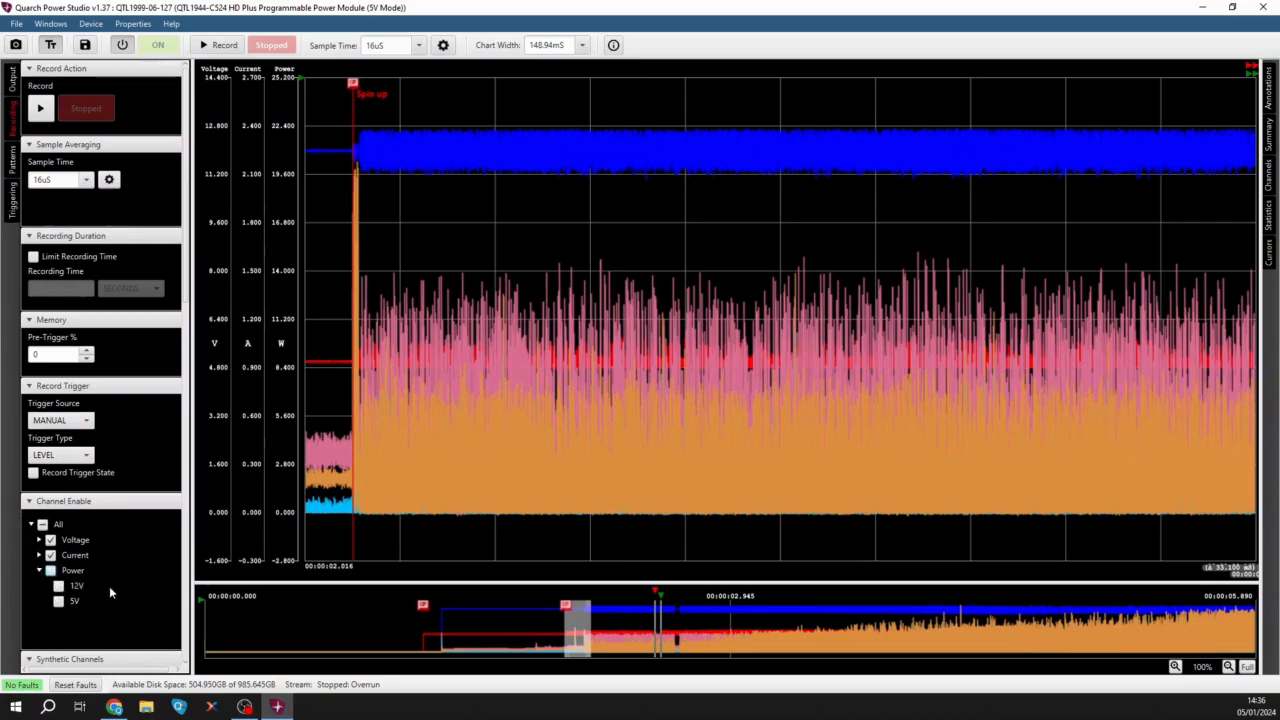
pyautogui.click(39, 570)
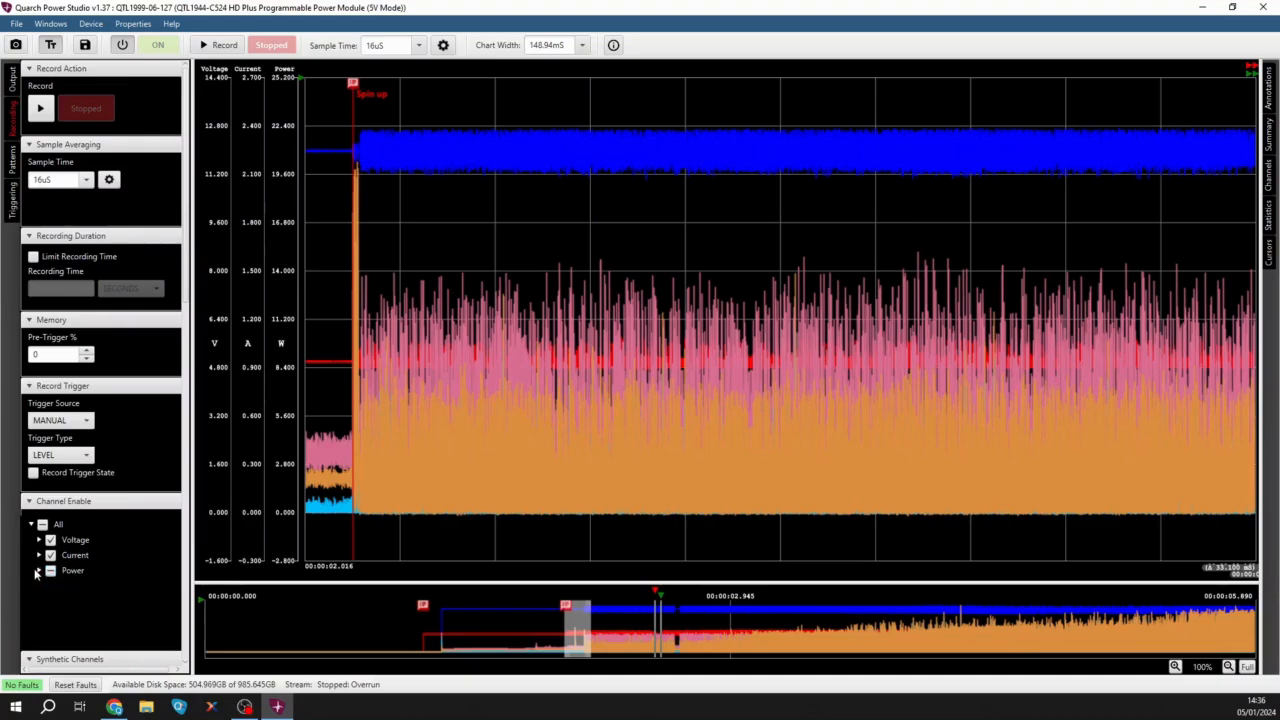
pyautogui.click(50, 571)
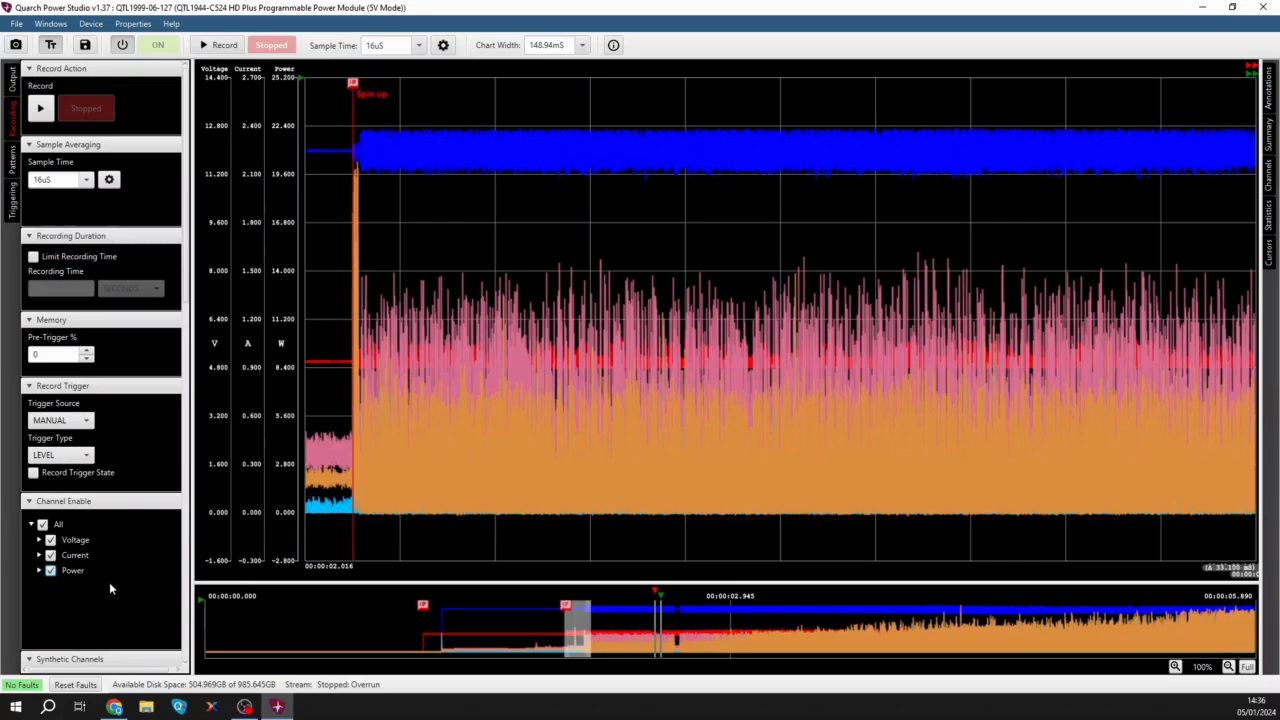
# - Add a synthetic channel with output group Power and name it RMS_power
pyautogui.scroll(-3, 109, 582)
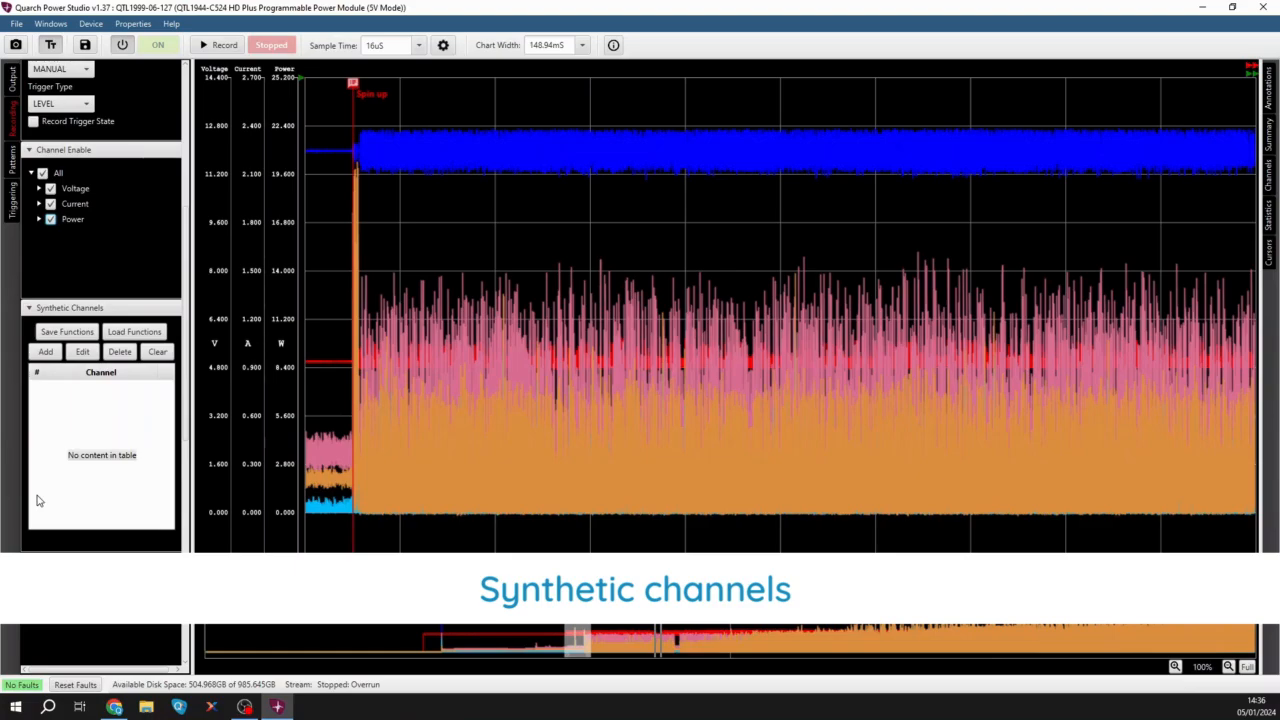
pyautogui.click(45, 352)
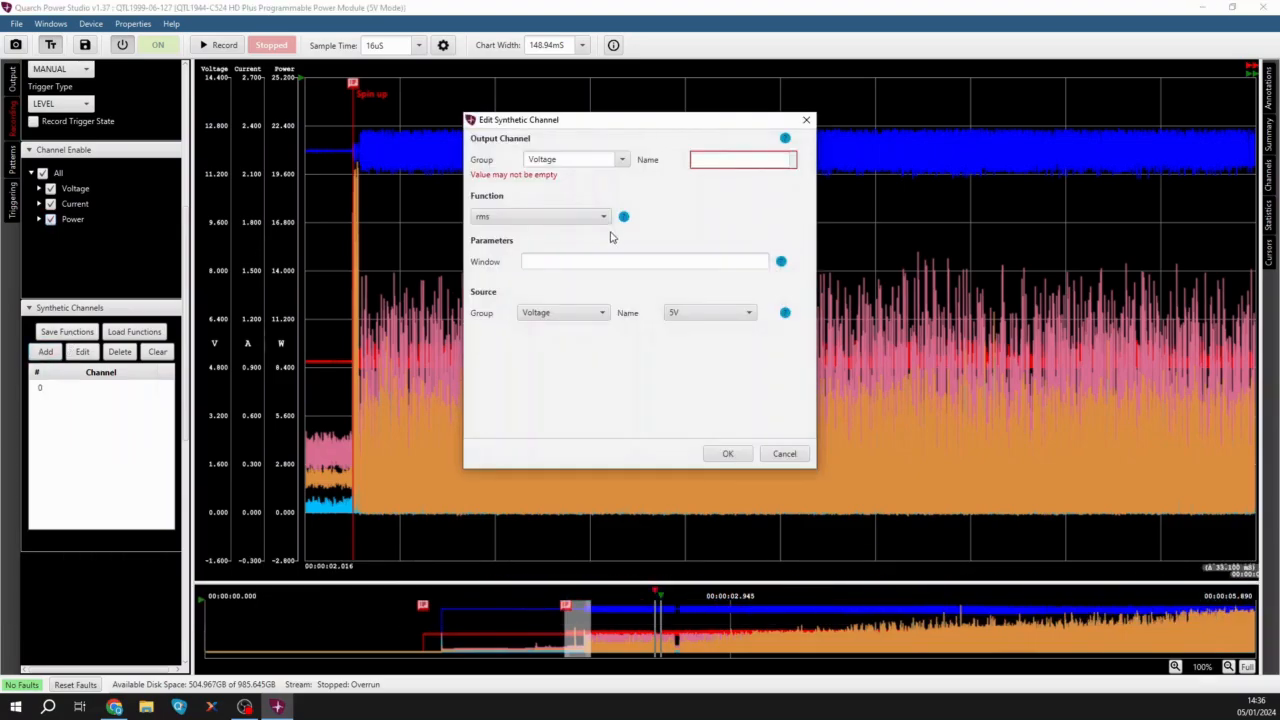
pyautogui.click(621, 161)
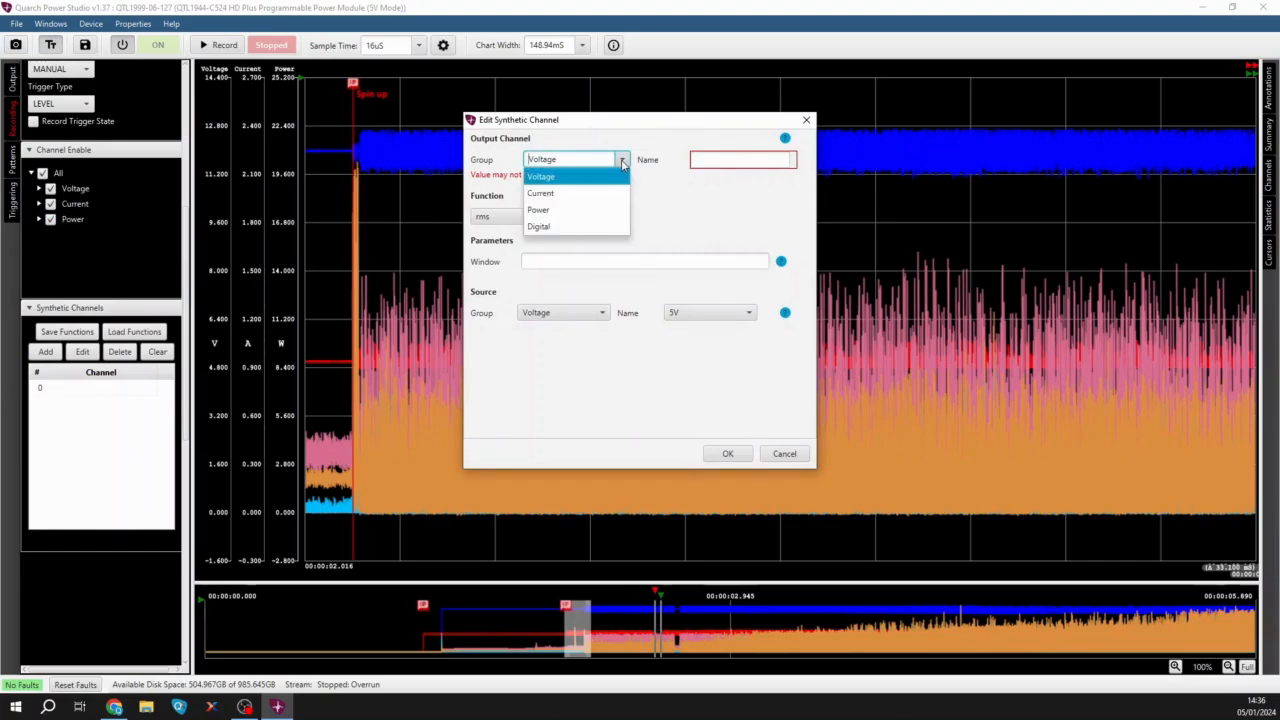
pyautogui.click(575, 210)
pyautogui.click(720, 167)
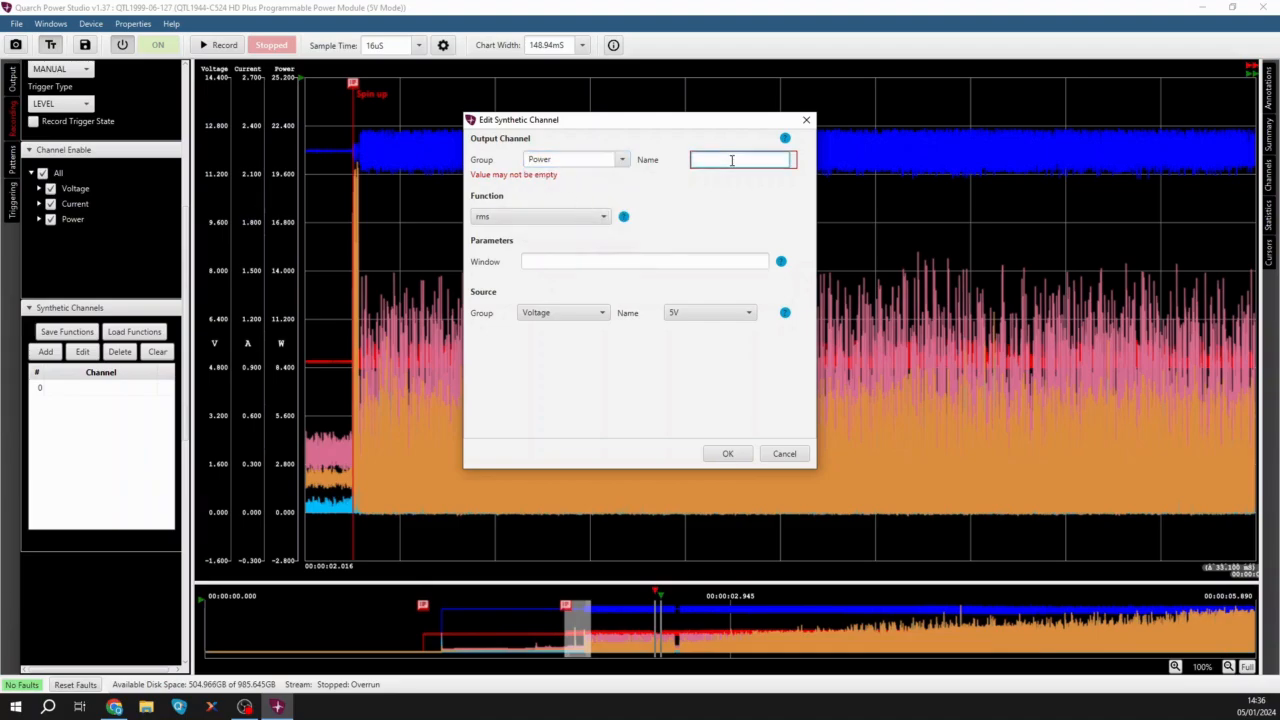
pyautogui.write('RMS_power')
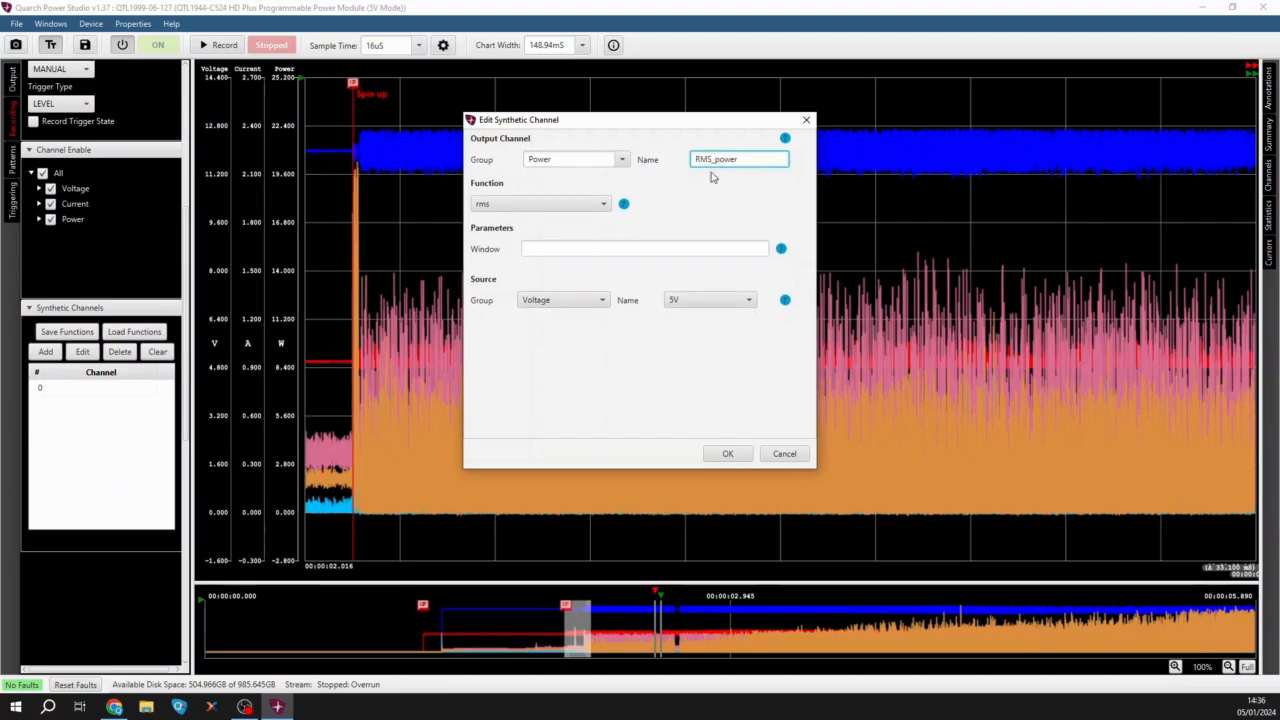
# - Define RMS_power with the rms function, a 200mS window and the 5V Power channel as source, and save it
pyautogui.click(606, 206)
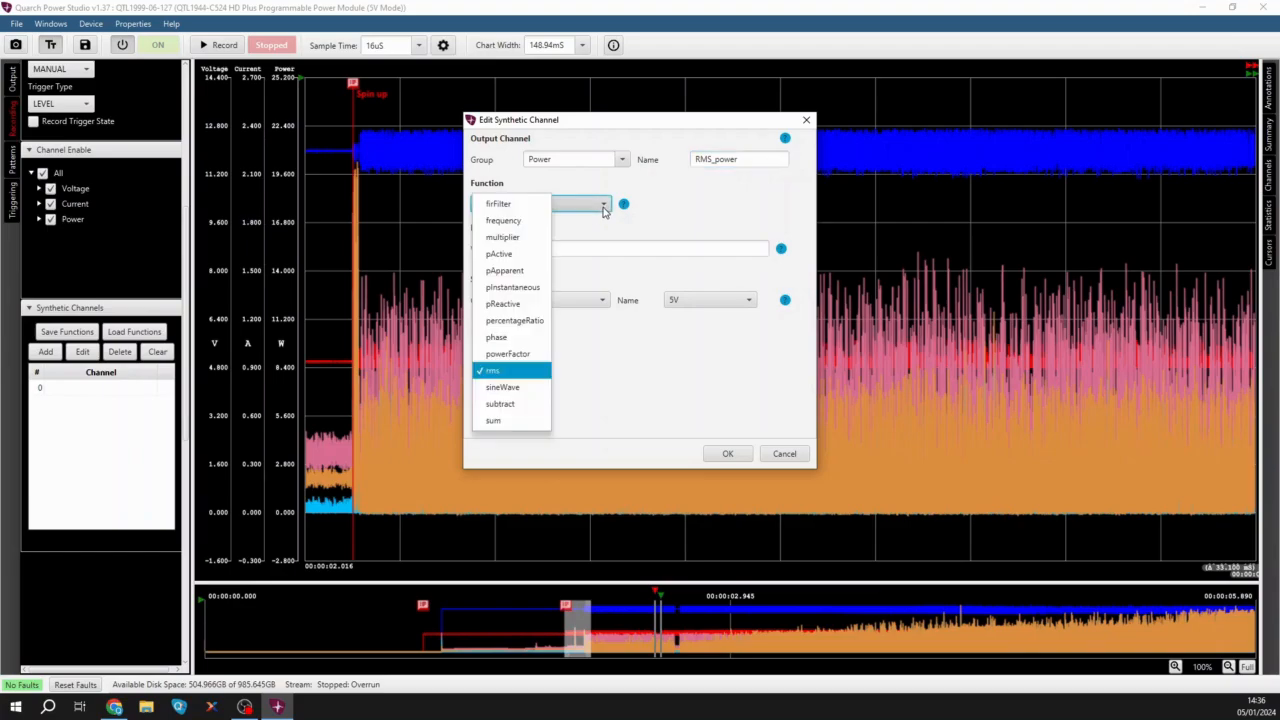
pyautogui.click(518, 376)
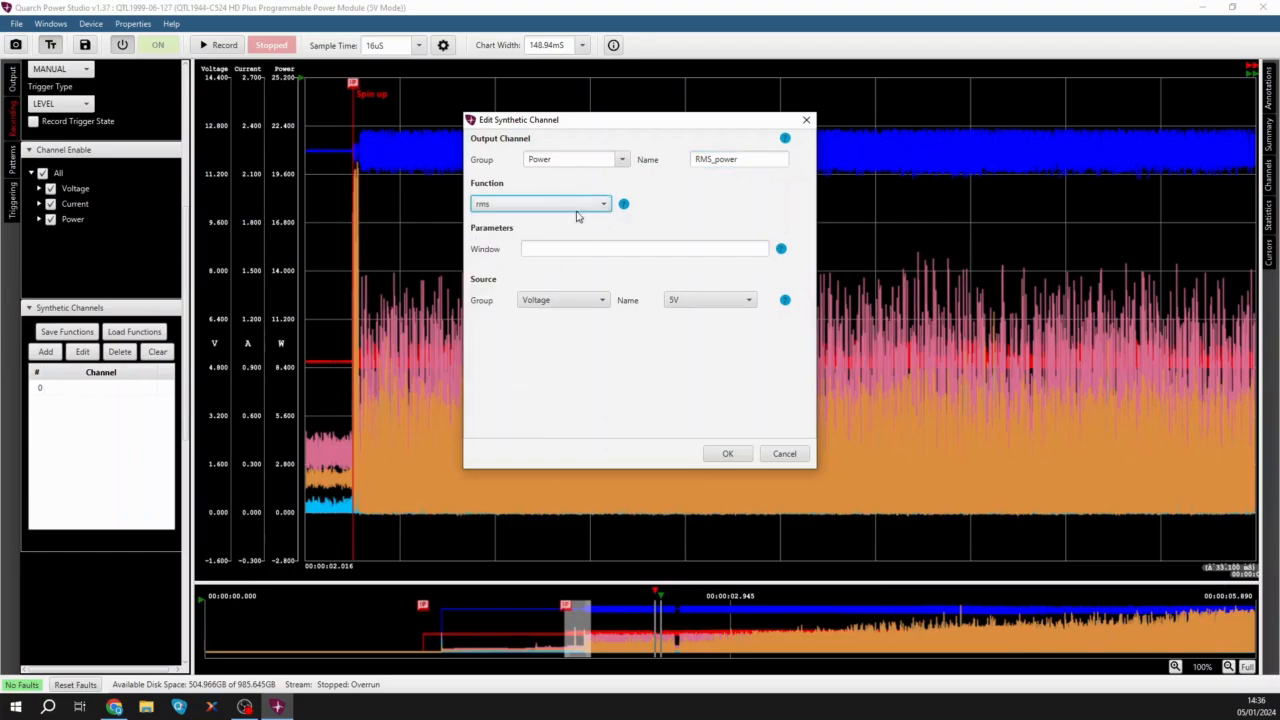
pyautogui.click(601, 245)
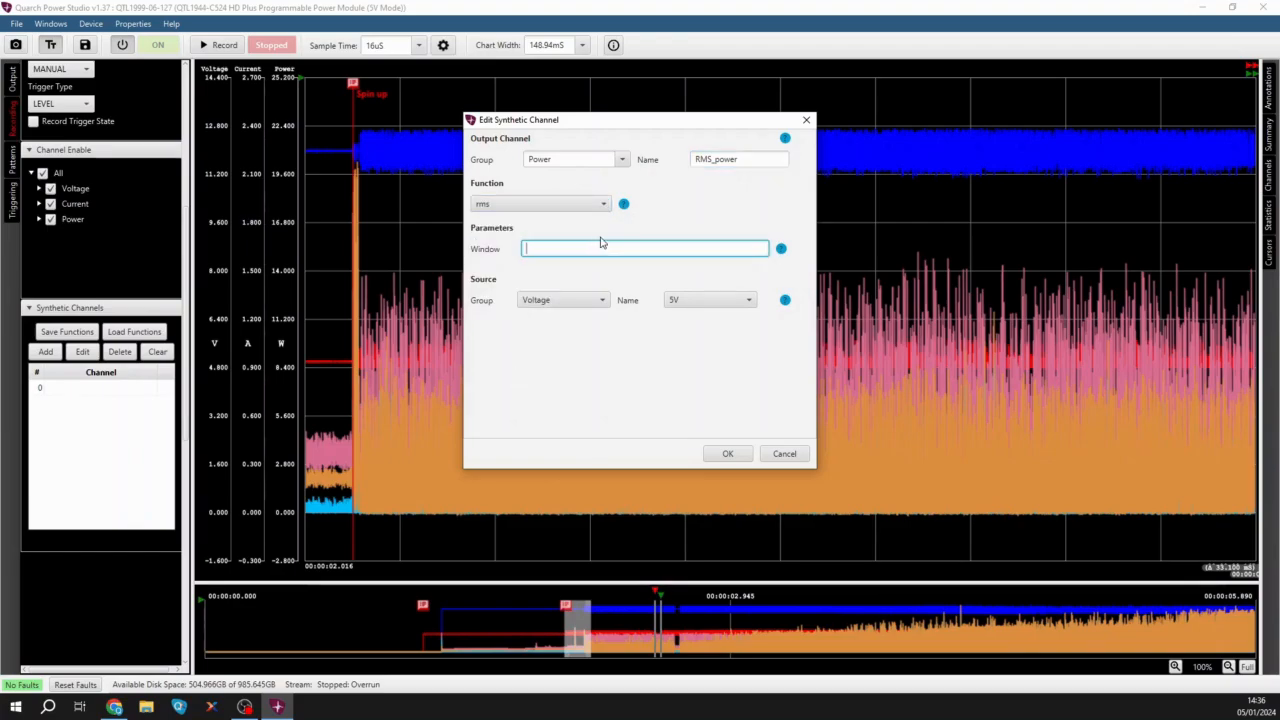
pyautogui.write('200mS')
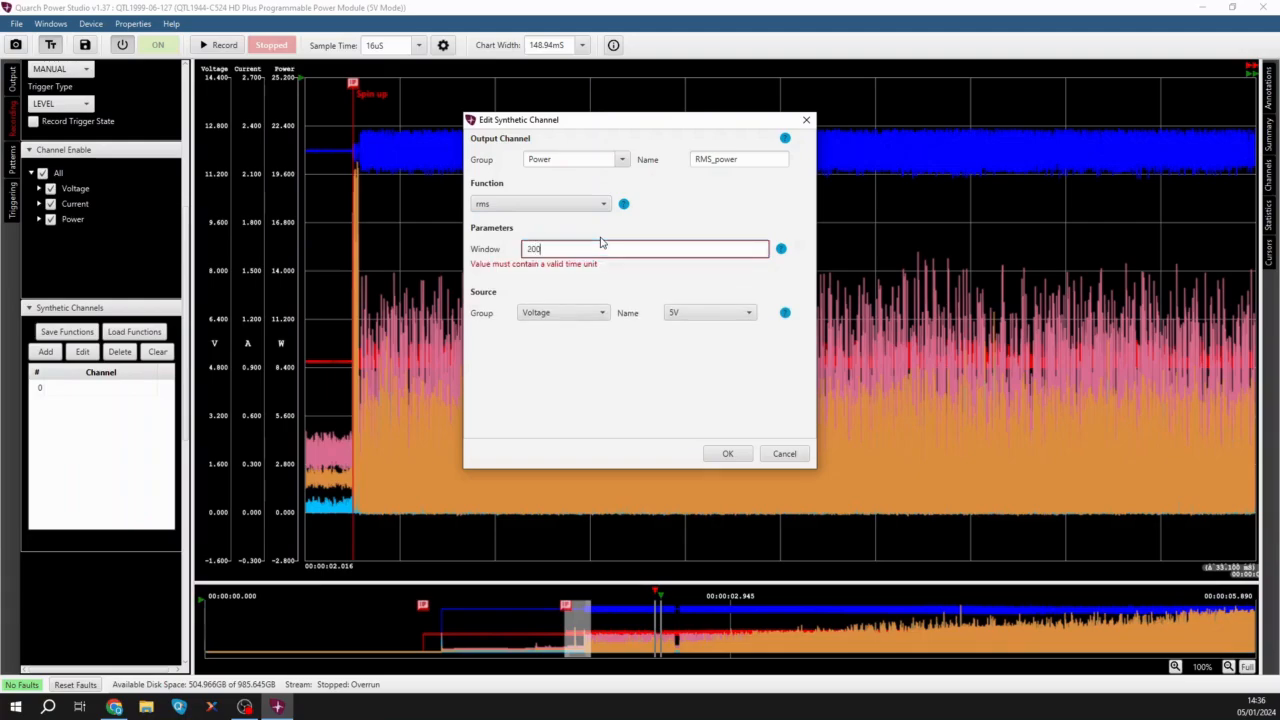
pyautogui.click(603, 300)
pyautogui.click(551, 340)
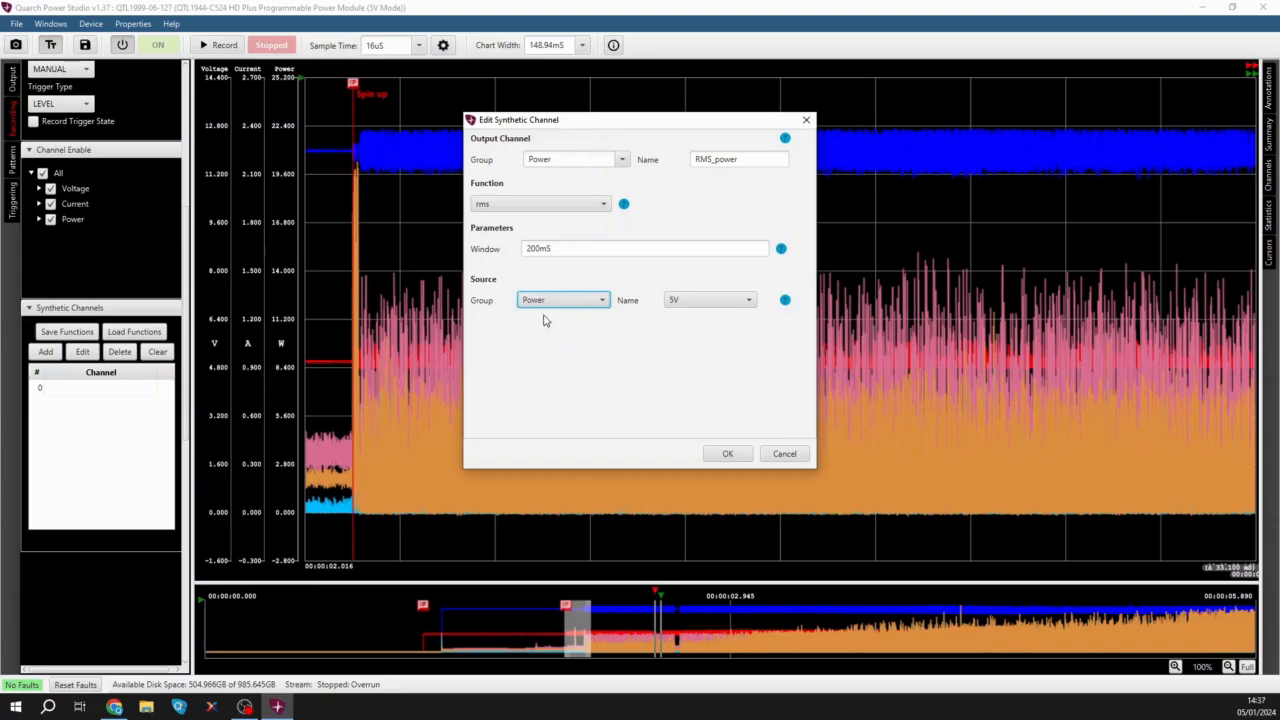
pyautogui.click(717, 304)
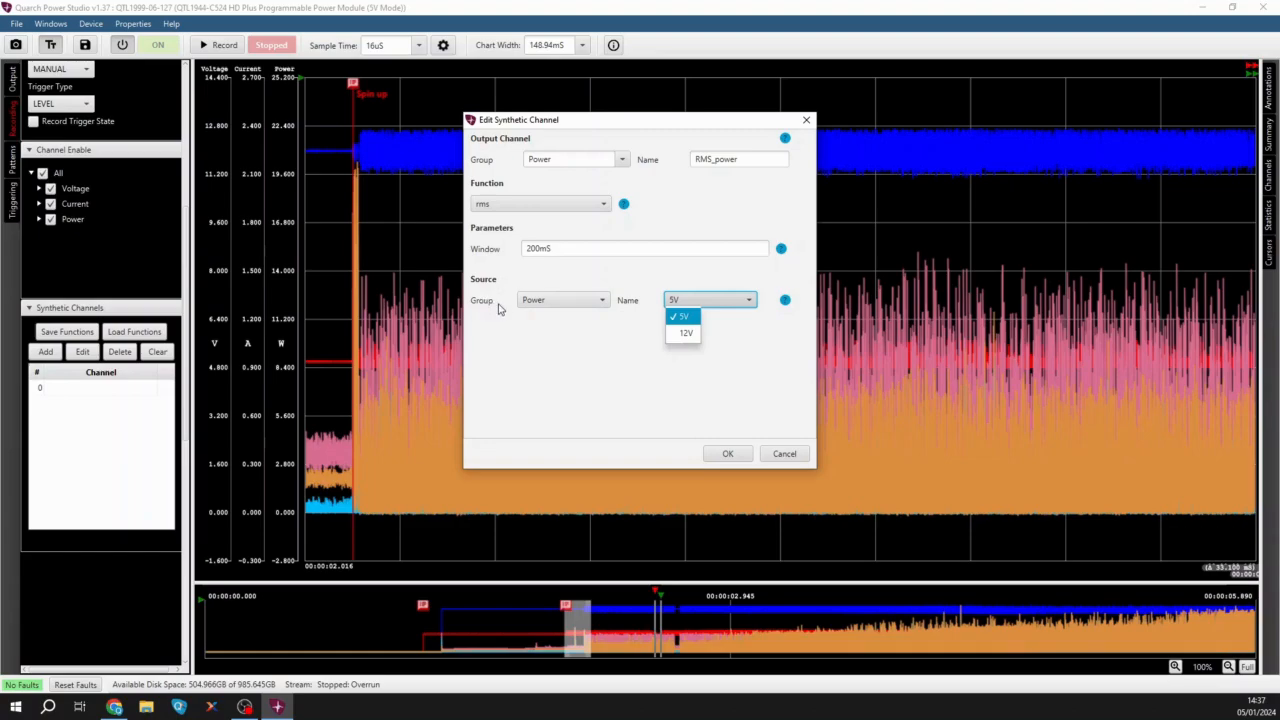
pyautogui.click(682, 316)
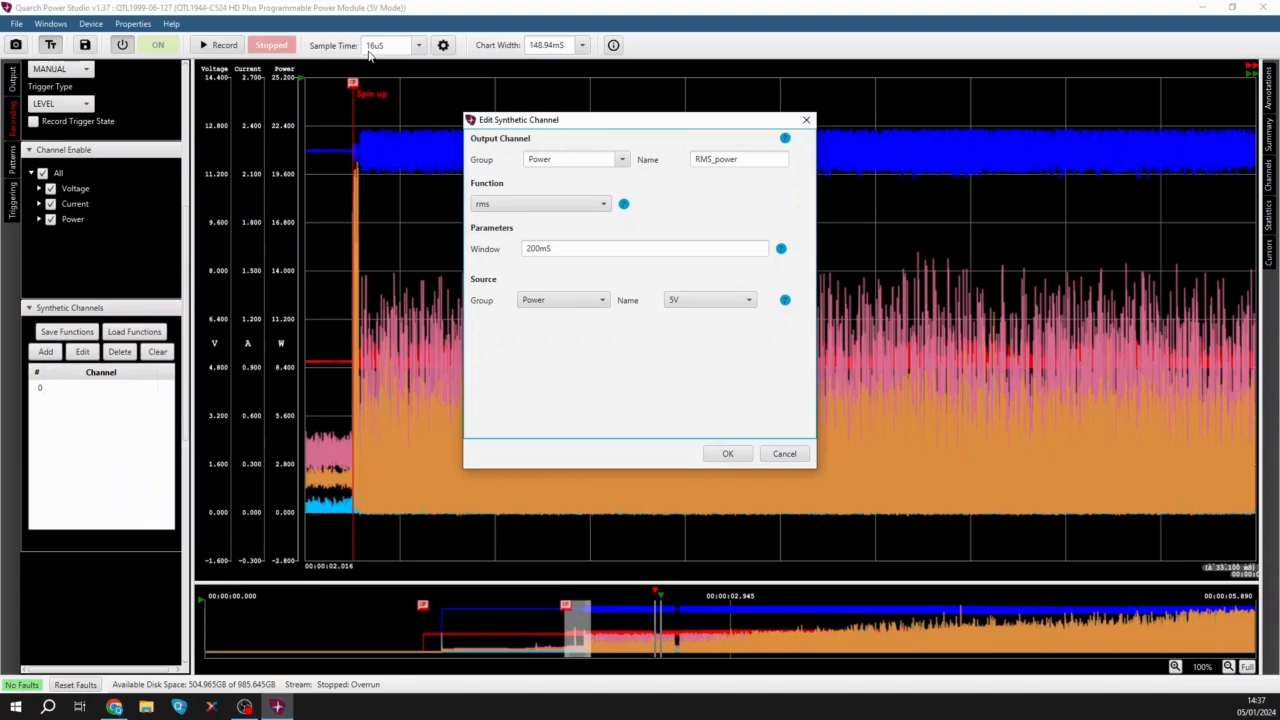
pyautogui.click(726, 454)
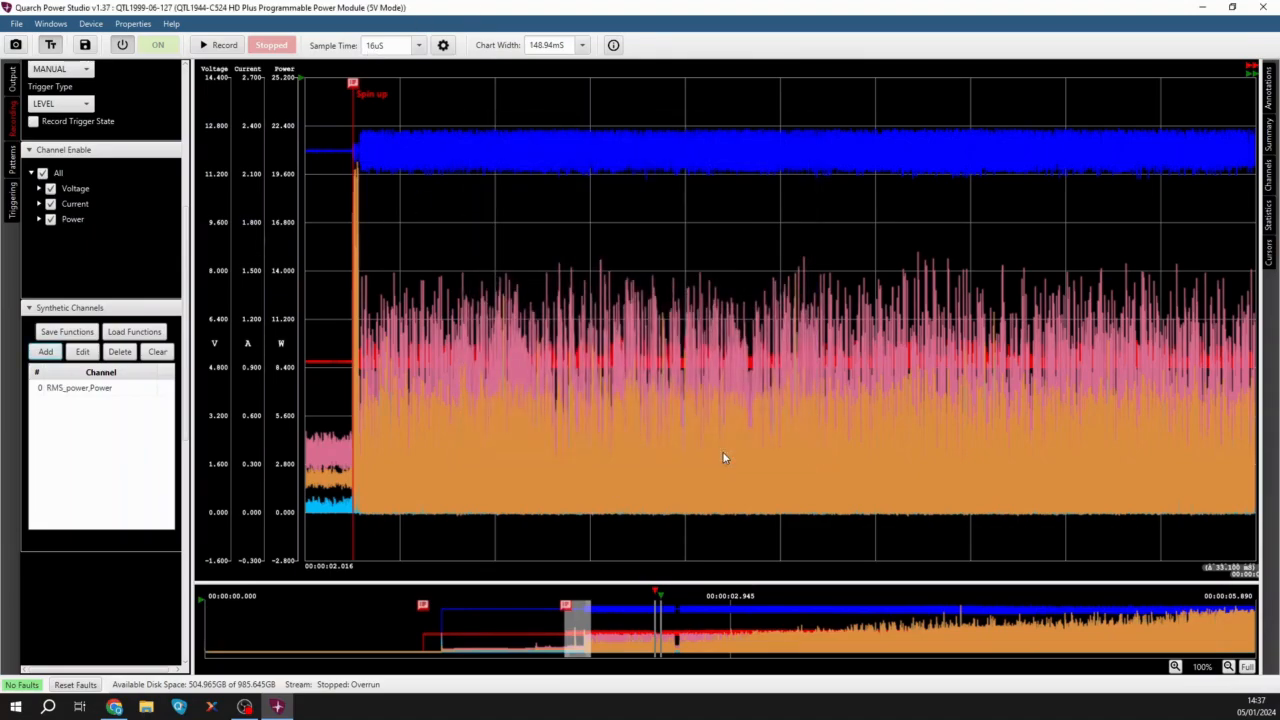
# - Switch the drive's output off, record a new power-up with the synthetic channel included, and stop the recording
pyautogui.click(123, 46)
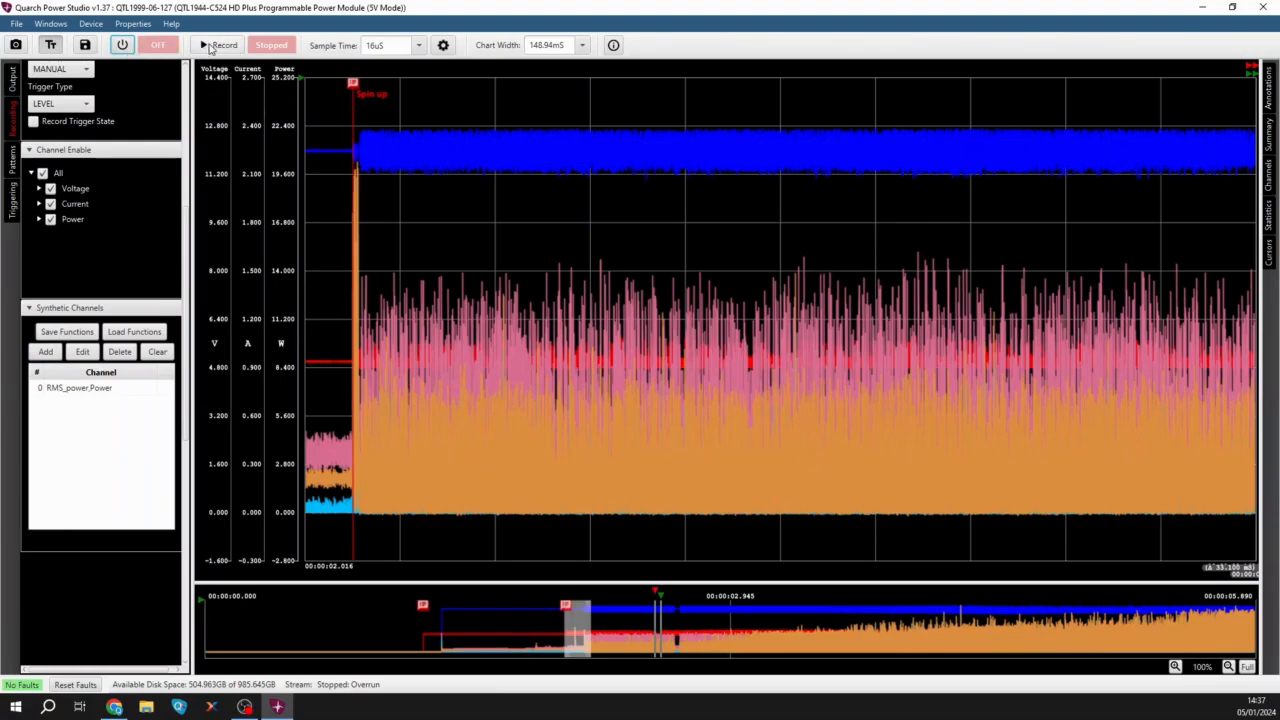
pyautogui.click(216, 45)
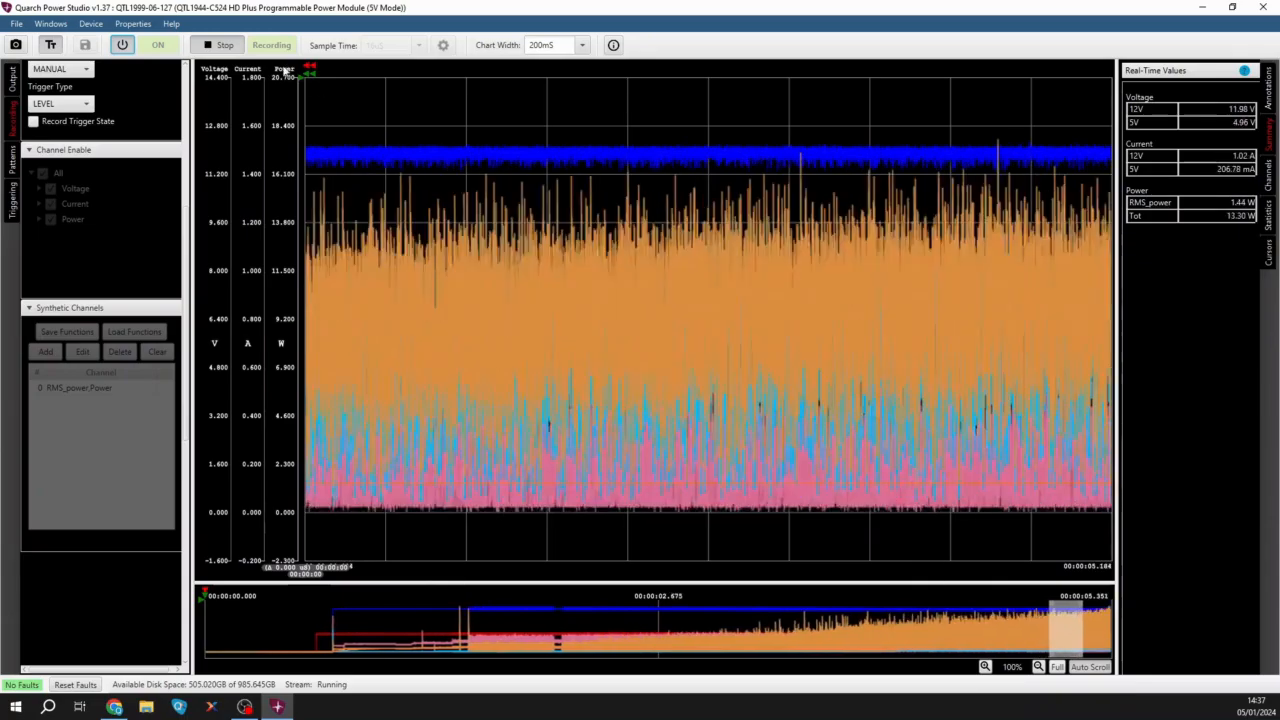
pyautogui.click(222, 46)
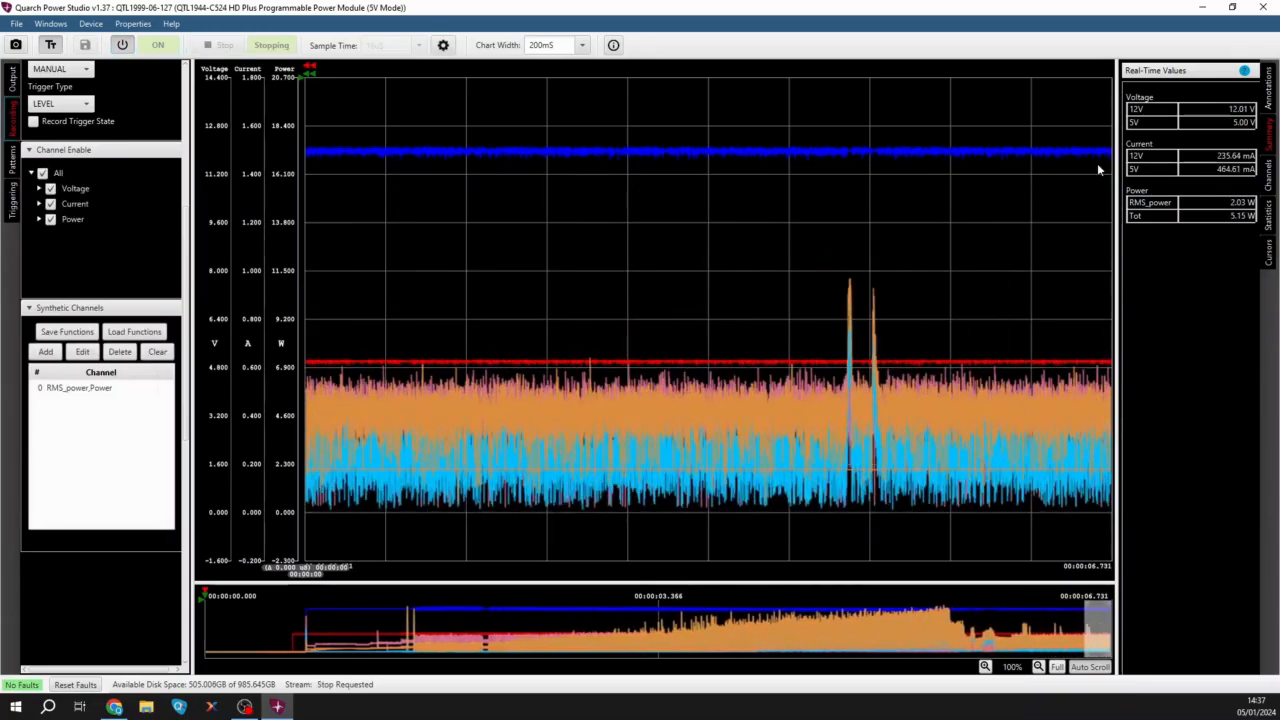
# - Show only the 5V power and RMS_power traces, hiding total power and all voltage and current channels
pyautogui.click(1268, 182)
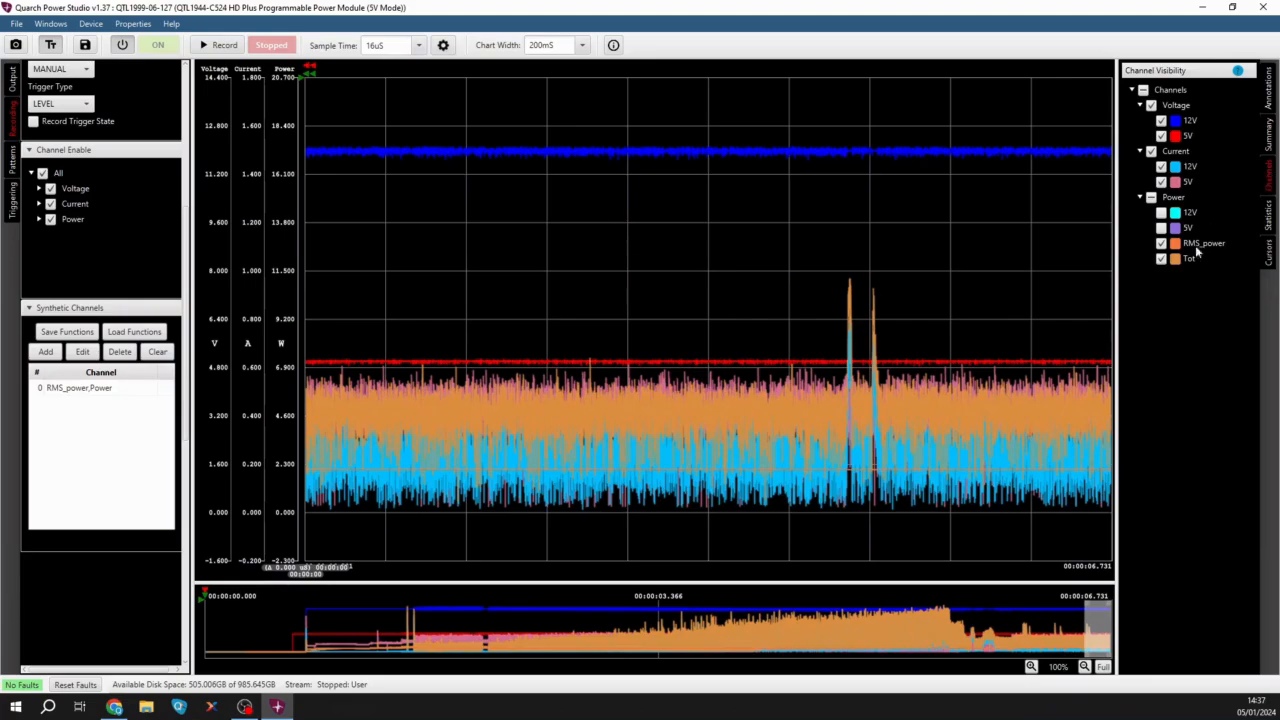
pyautogui.click(1161, 258)
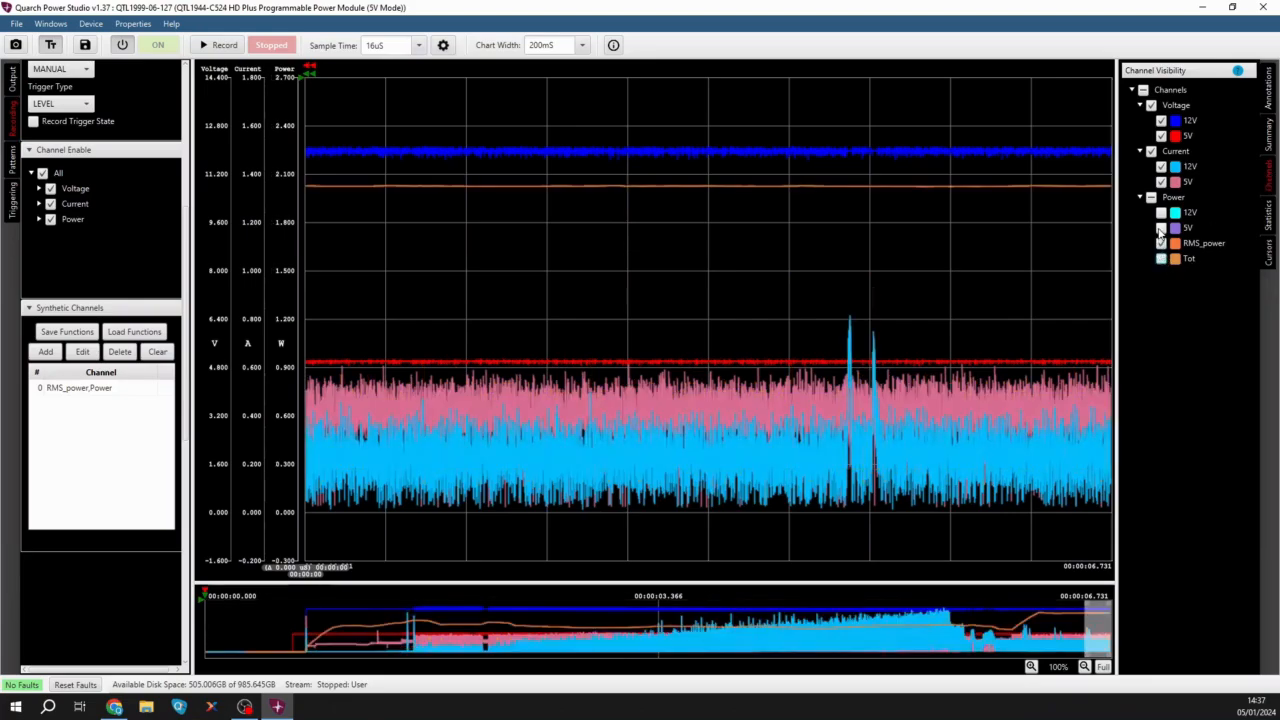
pyautogui.click(1161, 228)
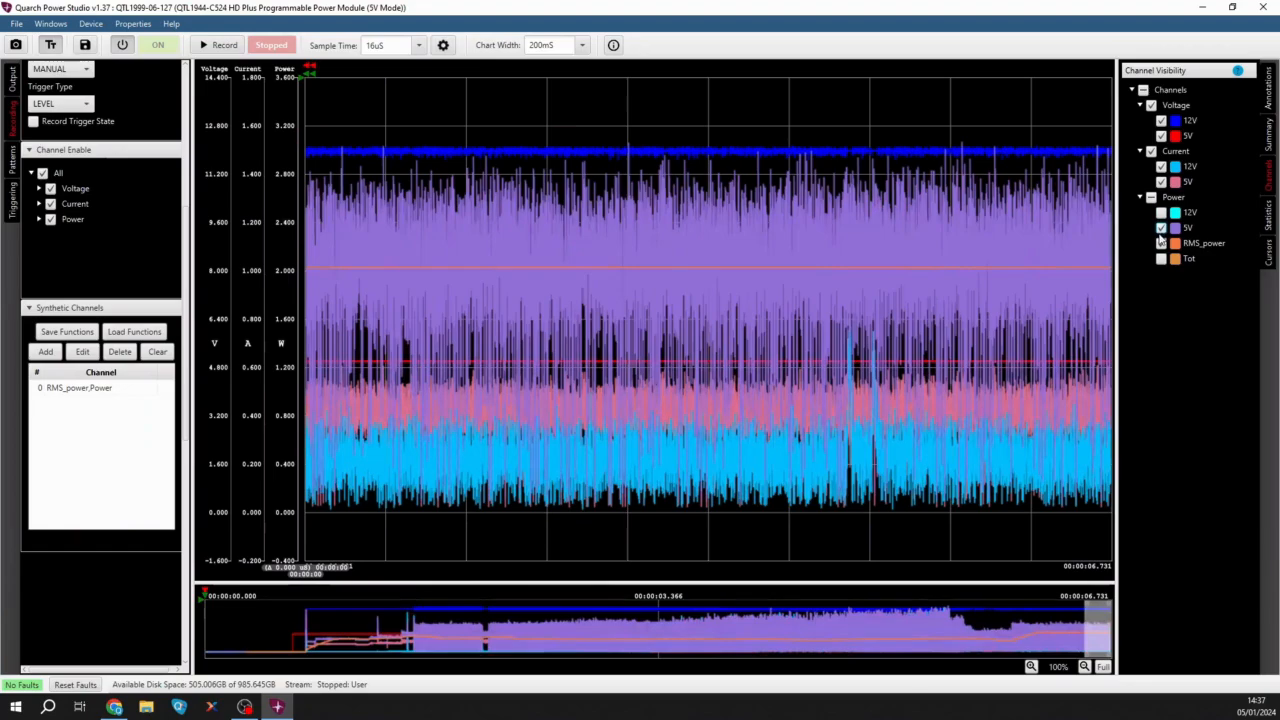
pyautogui.click(1151, 152)
pyautogui.click(1151, 106)
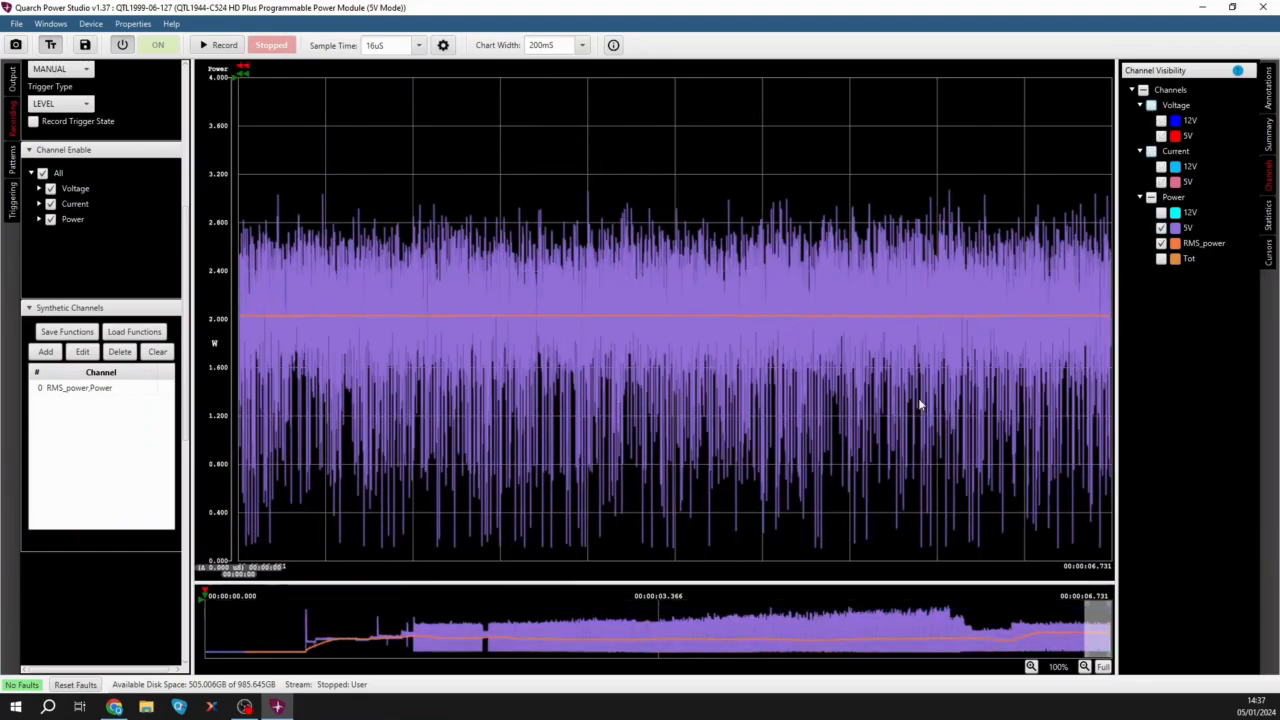
# - Compare the RMS_power trace with the 5V power trace at start-up, at the recording's end and around the late power step
pyautogui.moveTo(313, 651); pyautogui.dragTo(455, 640)
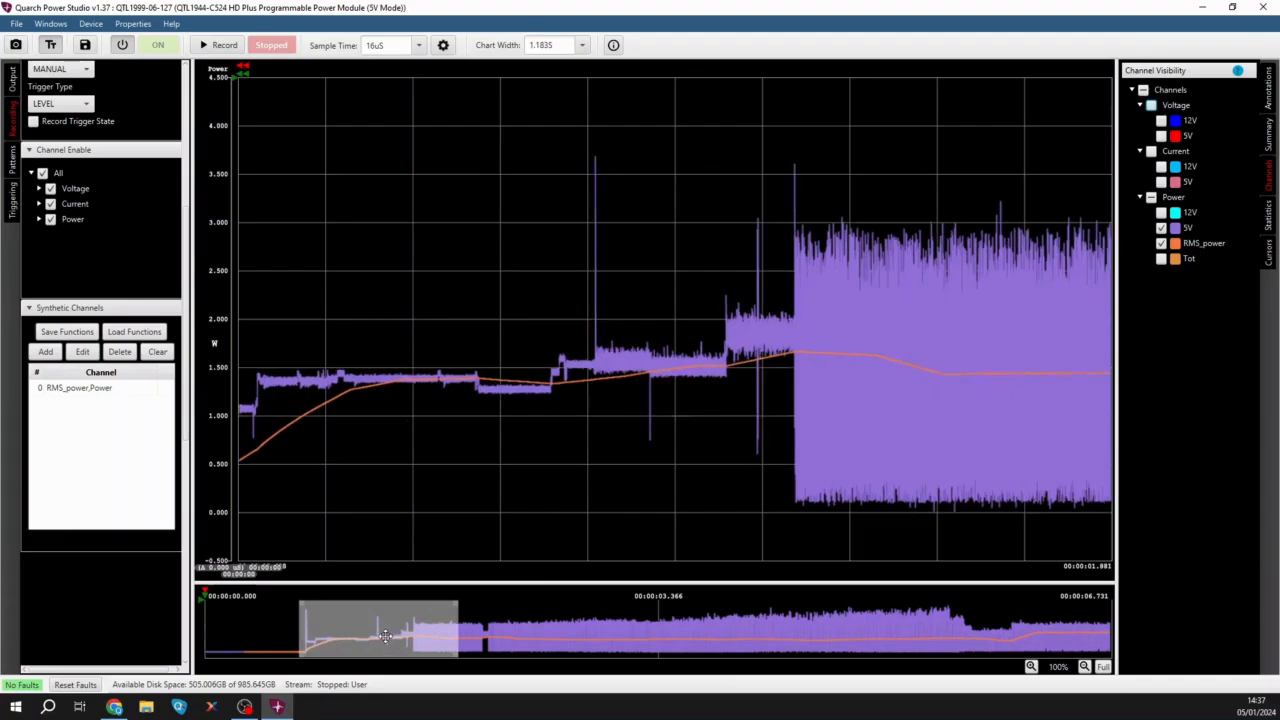
pyautogui.moveTo(387, 636)
pyautogui.mouseDown()
pyautogui.moveTo(373, 632)
pyautogui.moveTo(595, 652)
pyautogui.moveTo(1038, 640)
pyautogui.mouseUp()
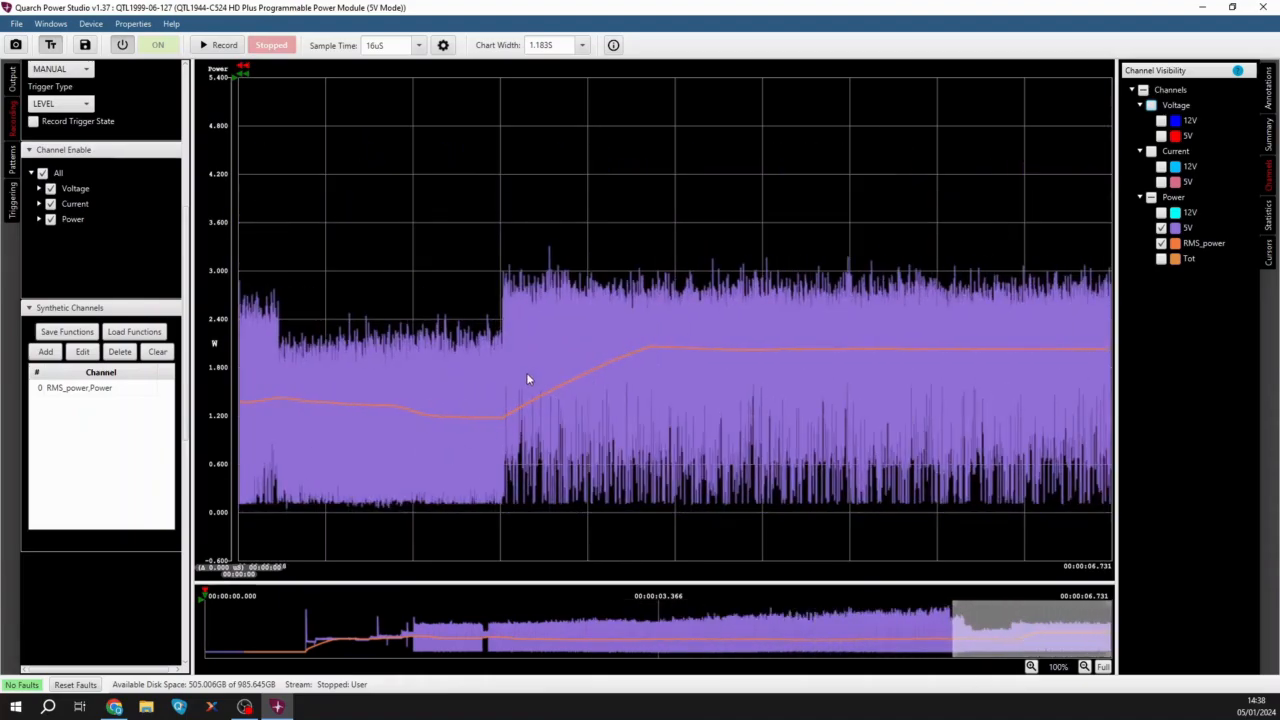
pyautogui.moveTo(490, 317); pyautogui.dragTo(529, 318)
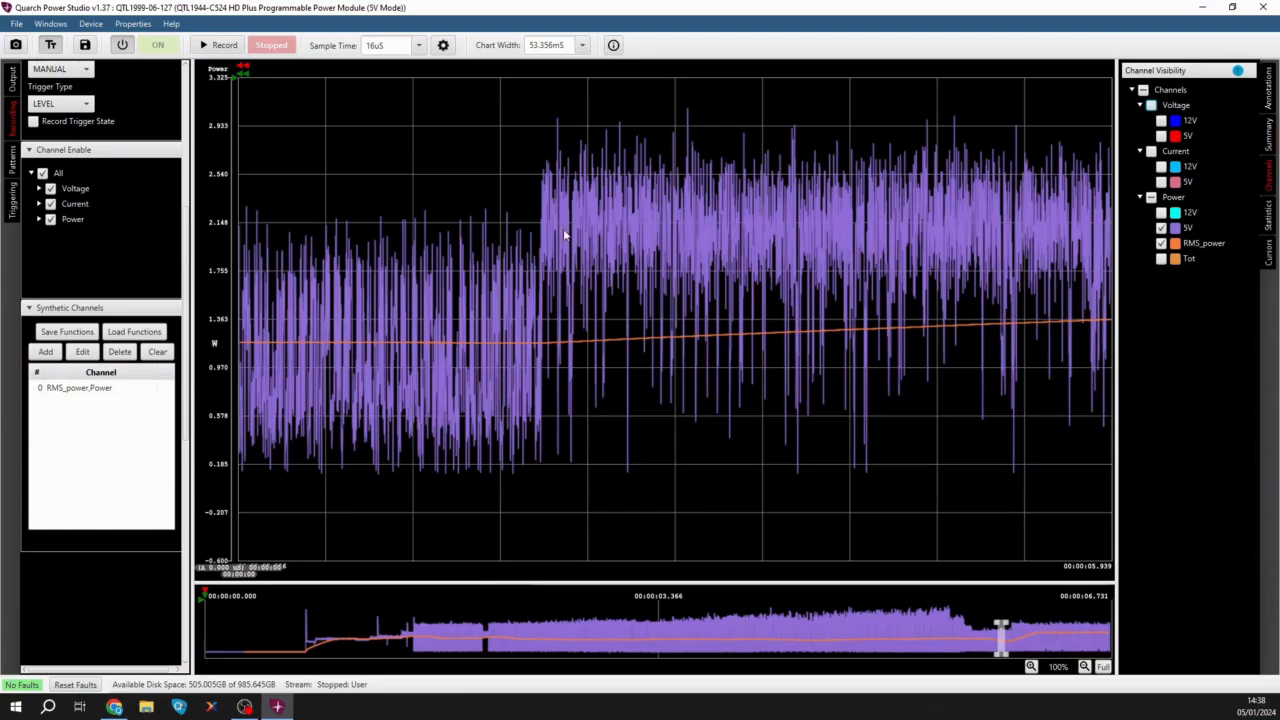
pyautogui.moveTo(511, 150); pyautogui.dragTo(549, 508)
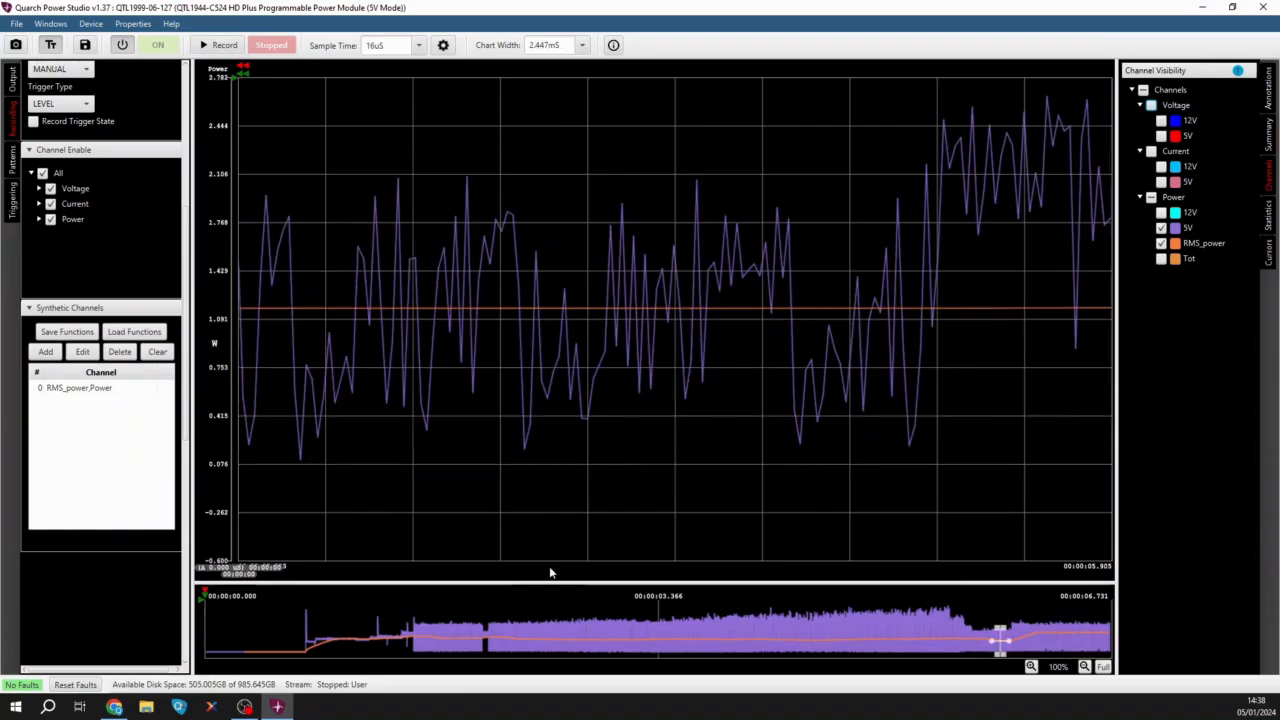
pyautogui.click(487, 648)
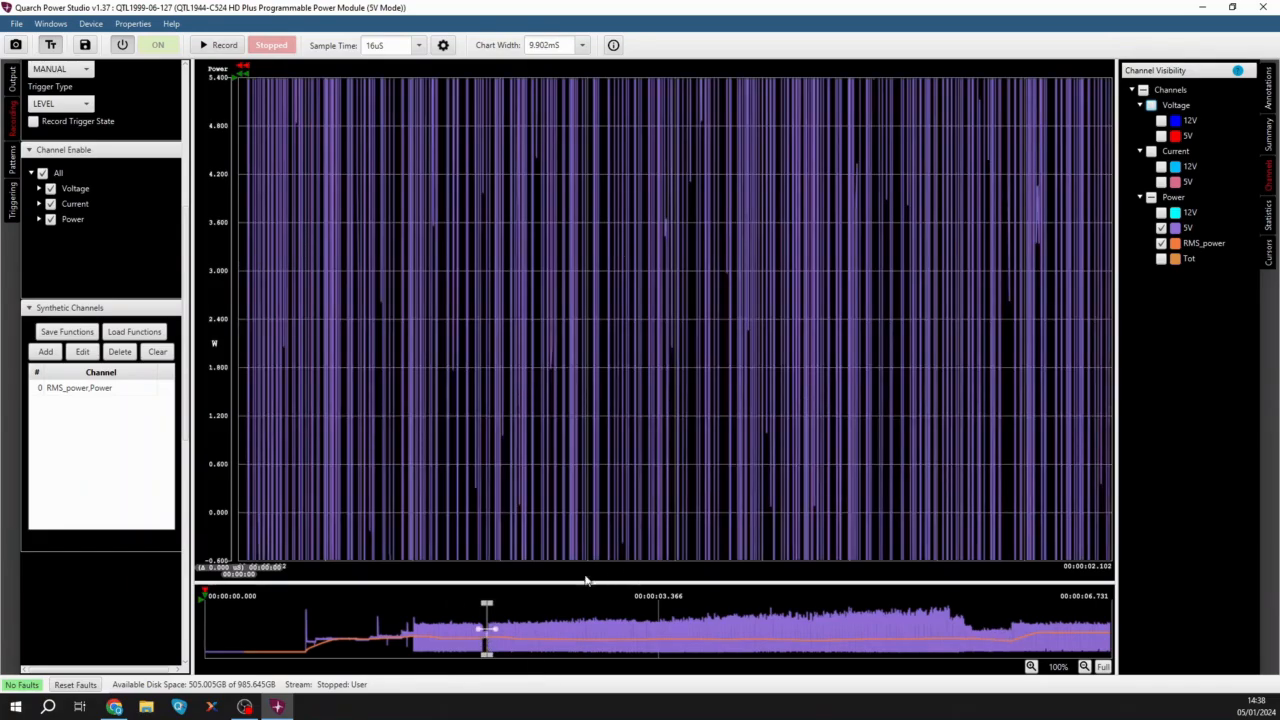
pyautogui.click(1104, 667)
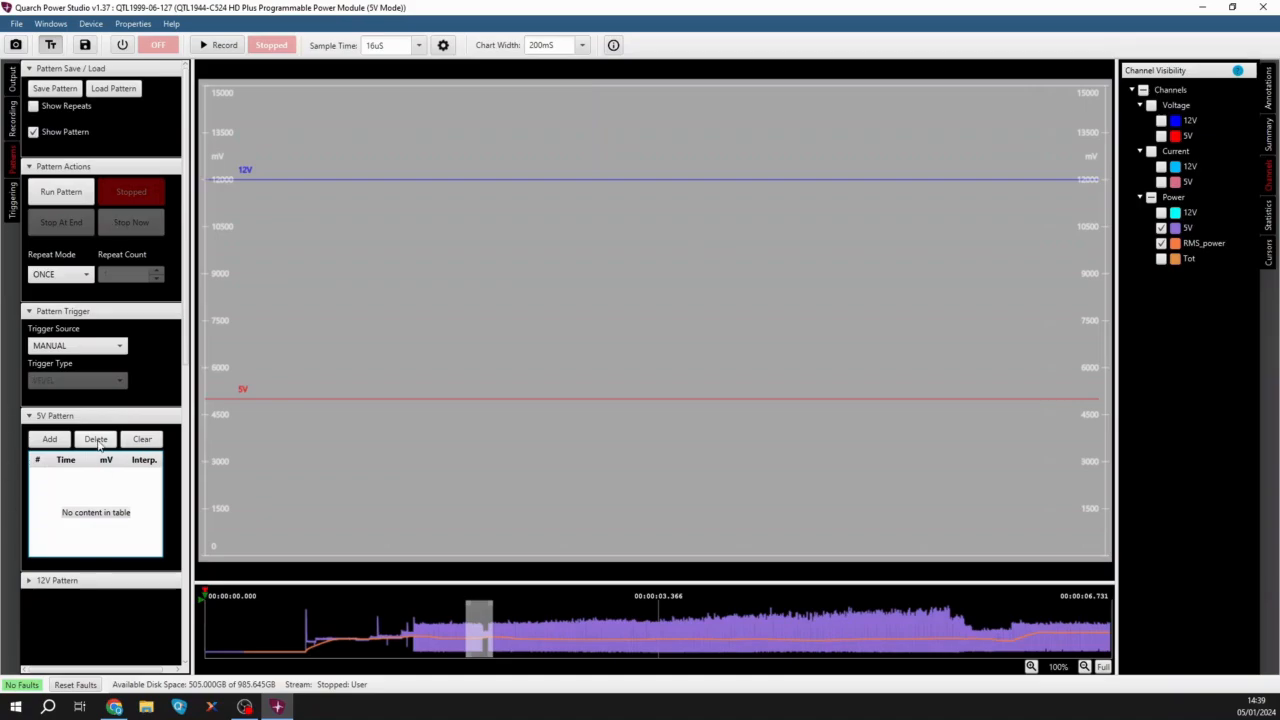
# - Add a point to the 5V pattern at 1mS and set its voltage to 5000 mV
pyautogui.click(50, 439)
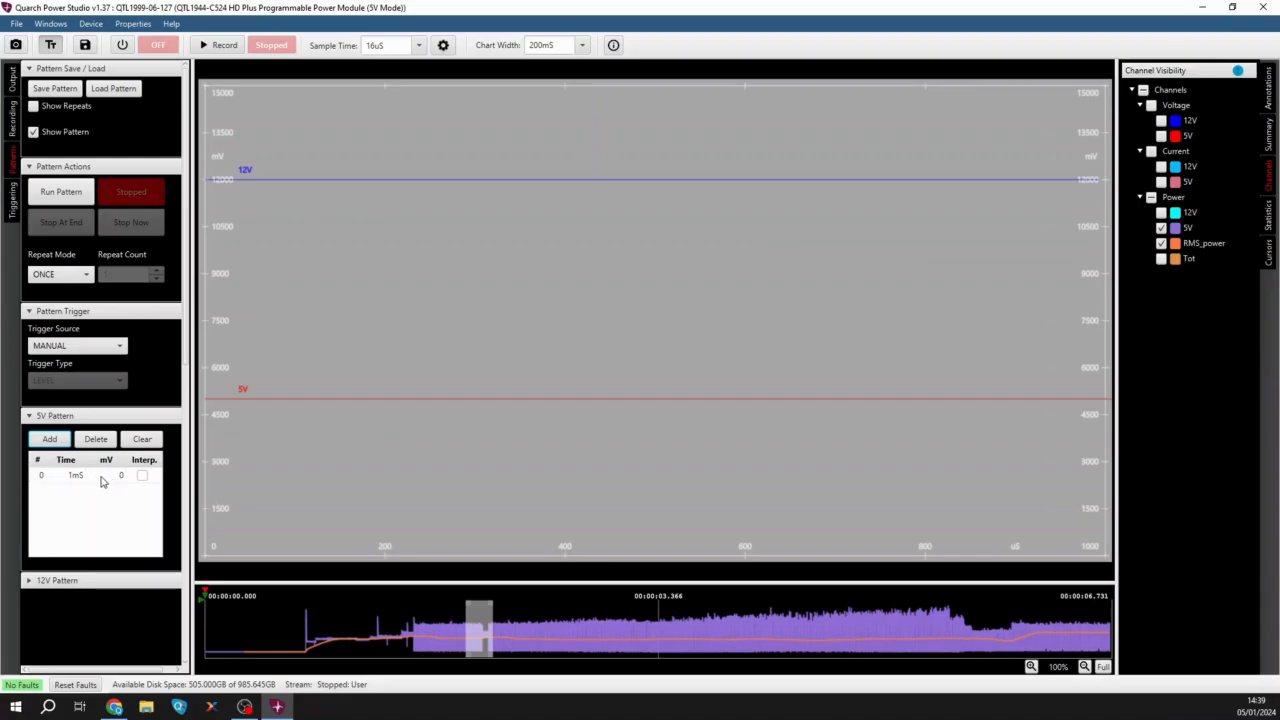
pyautogui.click(112, 478)
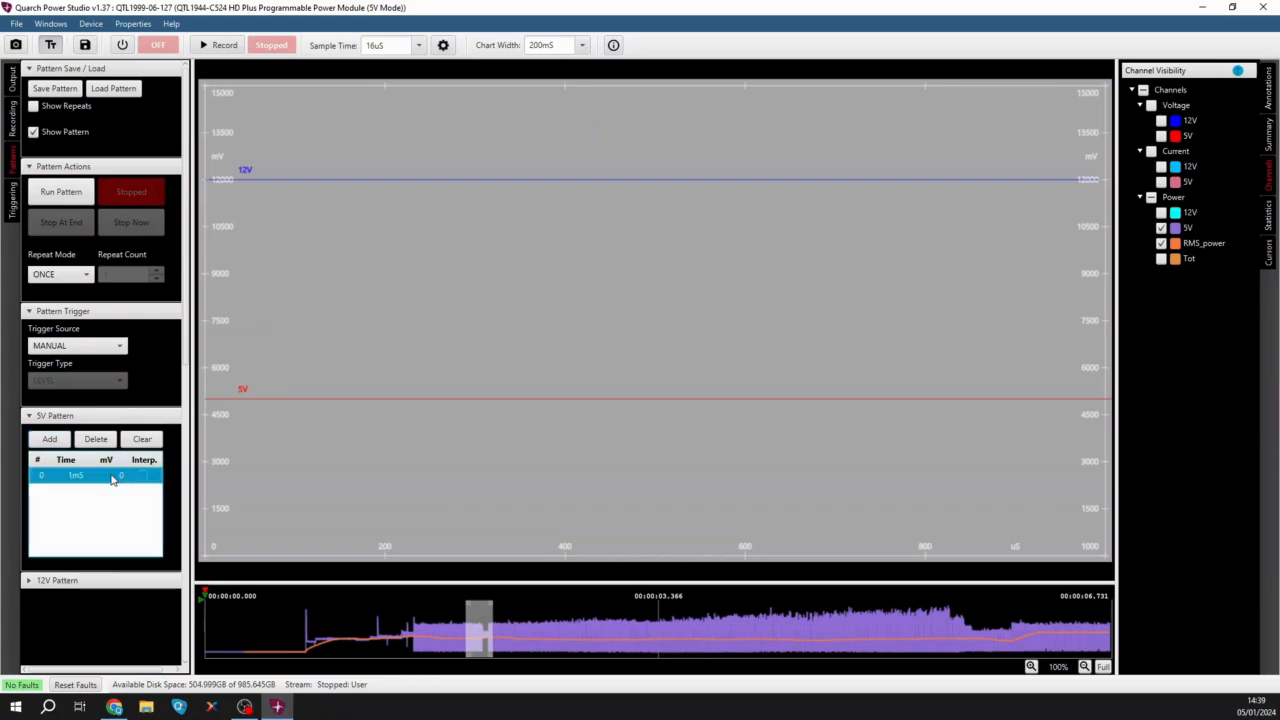
pyautogui.click(112, 477)
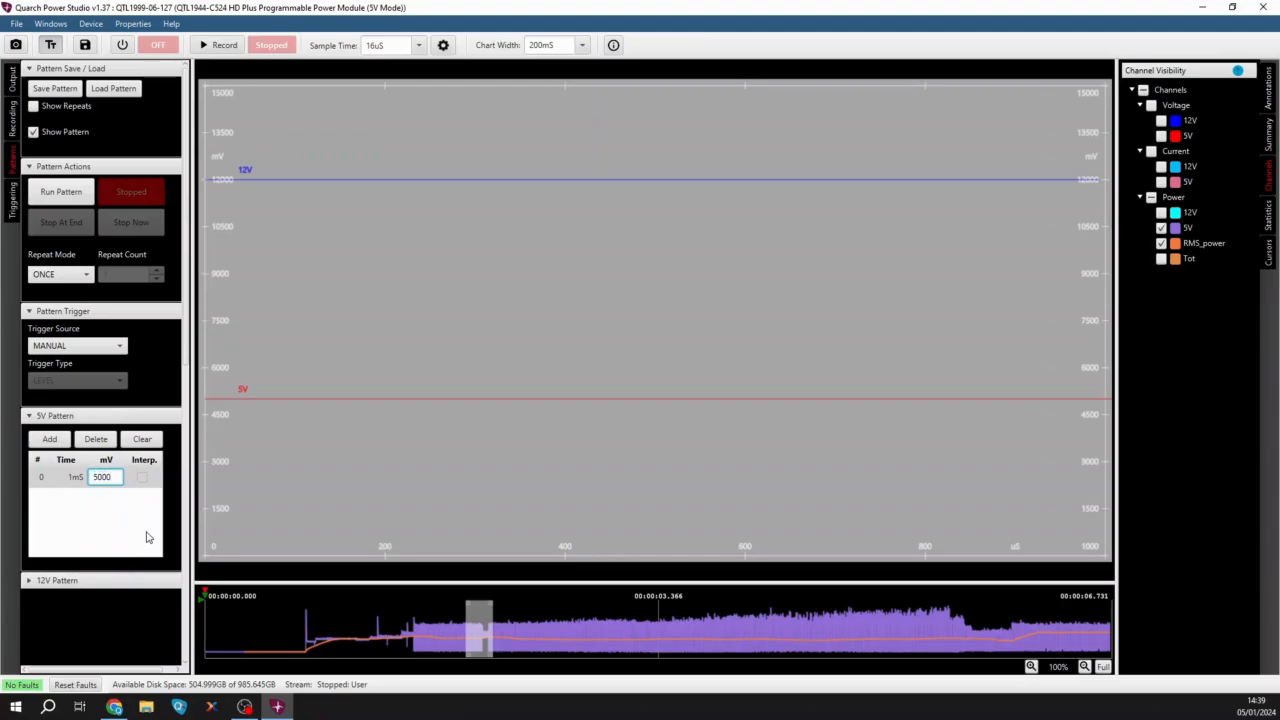
pyautogui.press('Return')
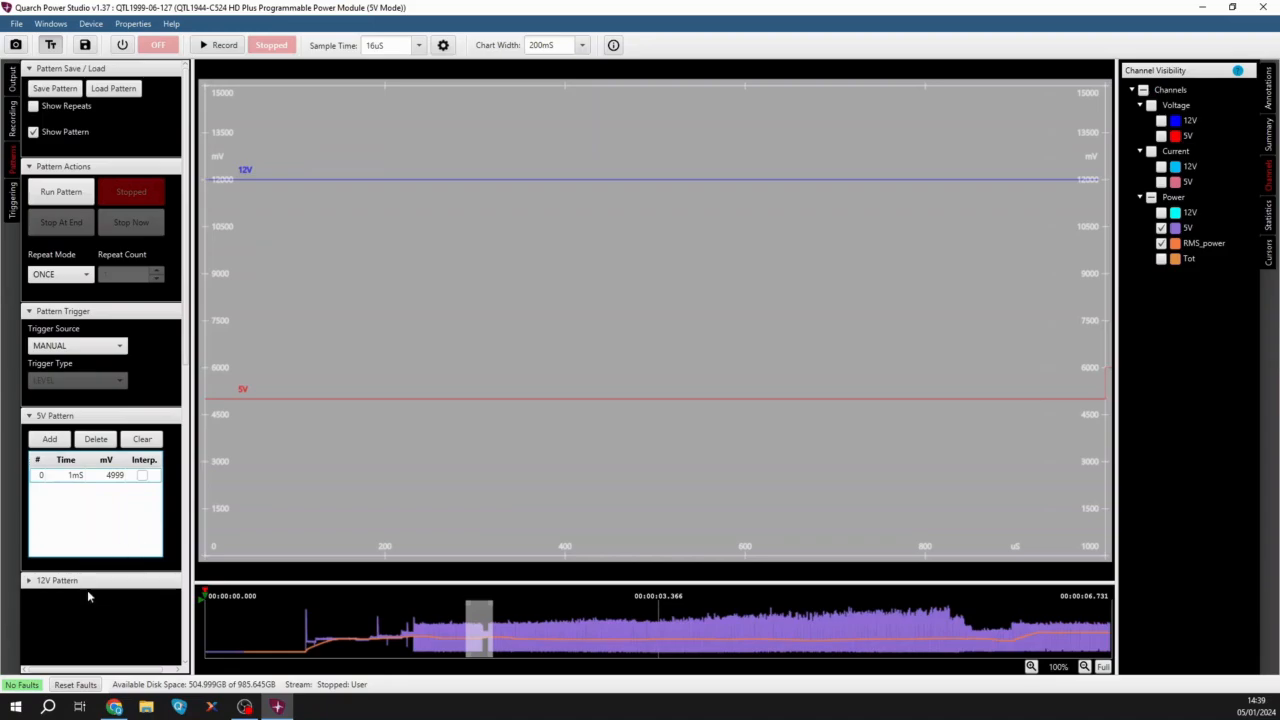
# - Add a point to the 12V pattern and set its time to 10mS
pyautogui.click(55, 581)
pyautogui.scroll(-1, 99, 557)
pyautogui.click(49, 545)
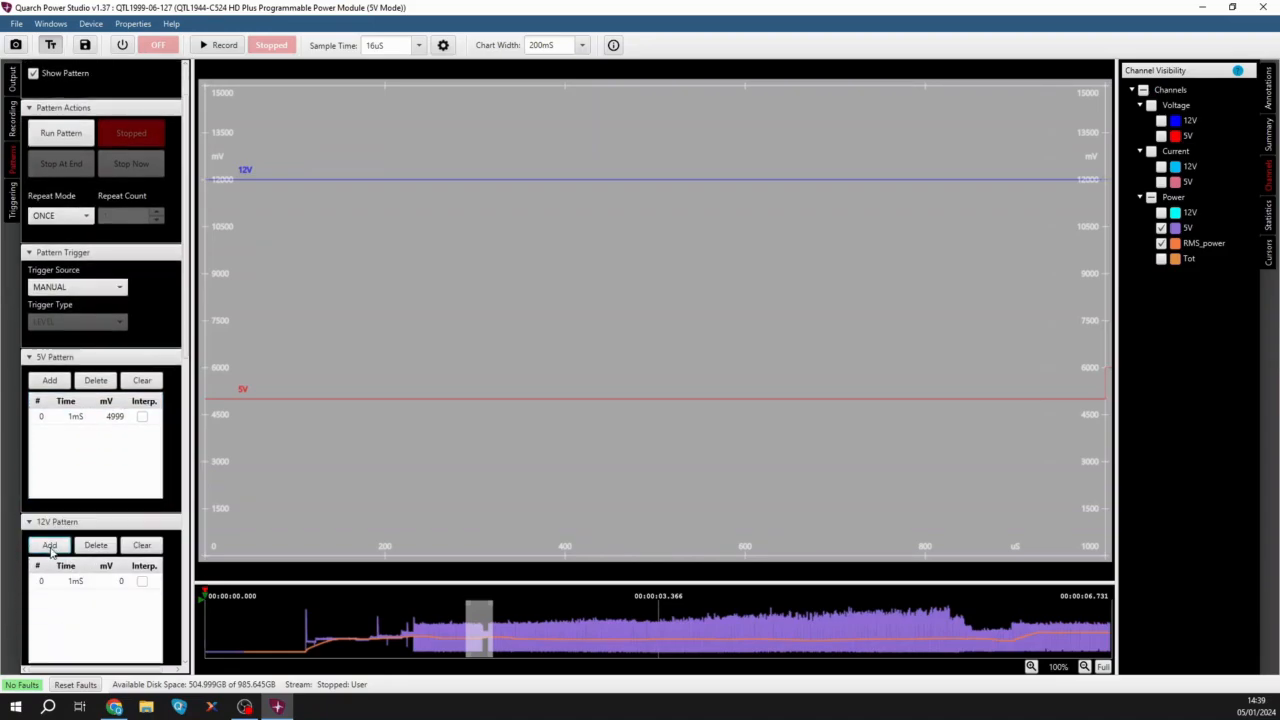
pyautogui.click(67, 583)
pyautogui.click(67, 585)
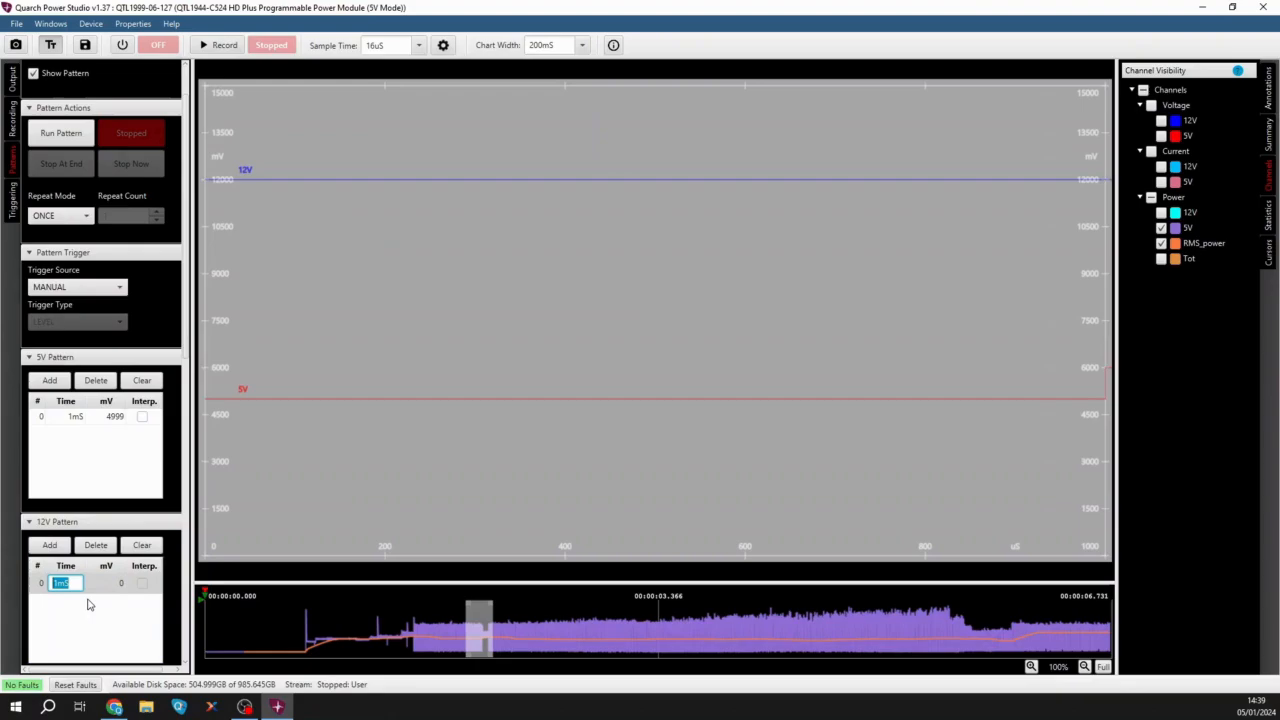
pyautogui.write('10mS')
pyautogui.press('Return')
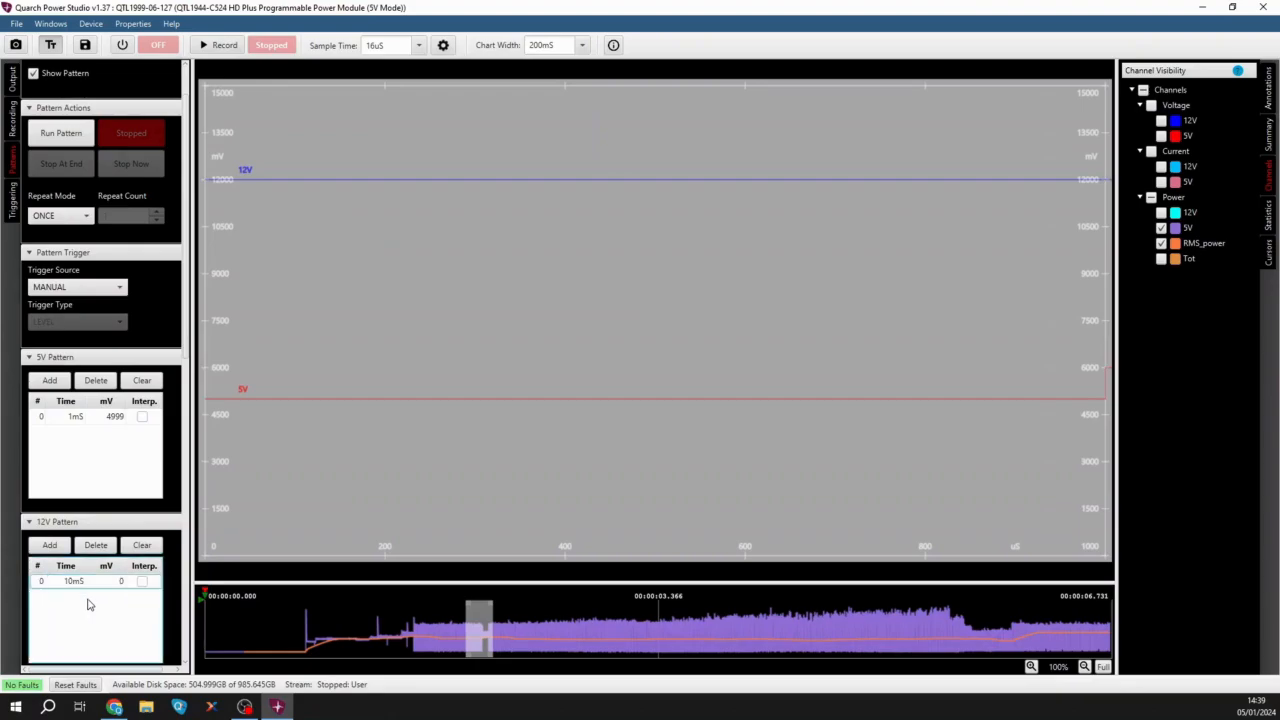
pyautogui.click(112, 583)
pyautogui.click(113, 582)
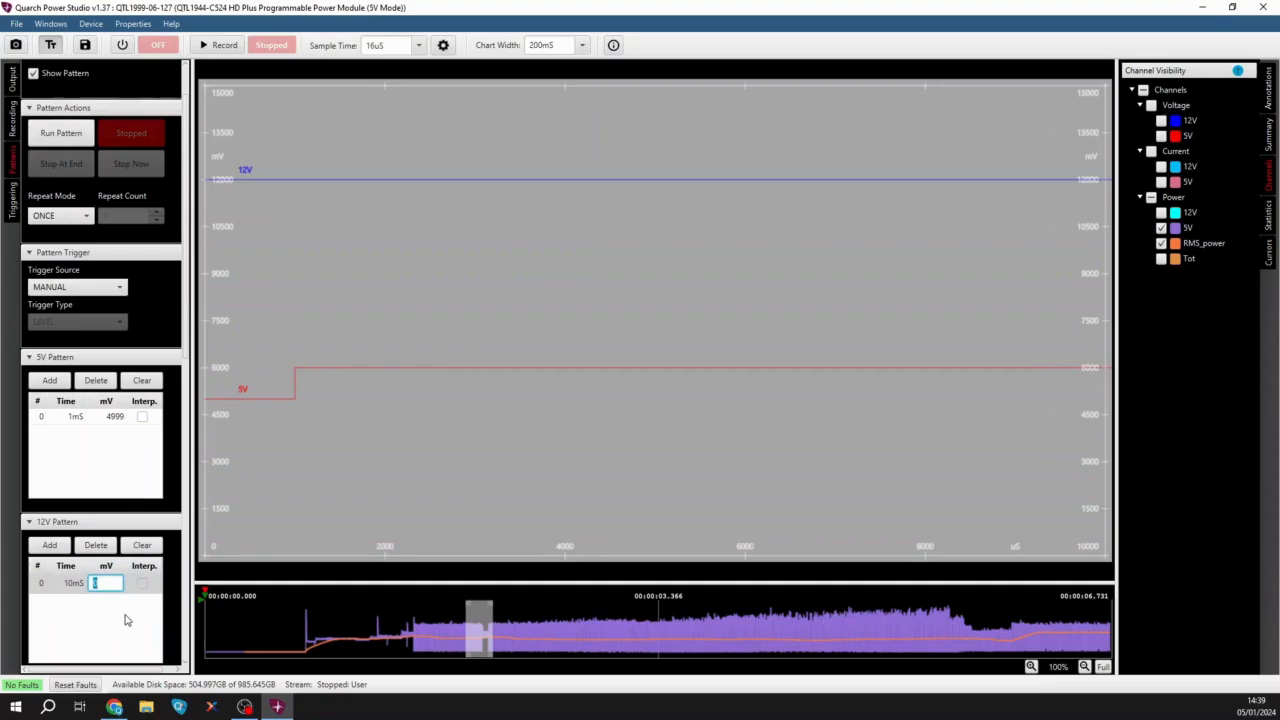
pyautogui.click(125, 620)
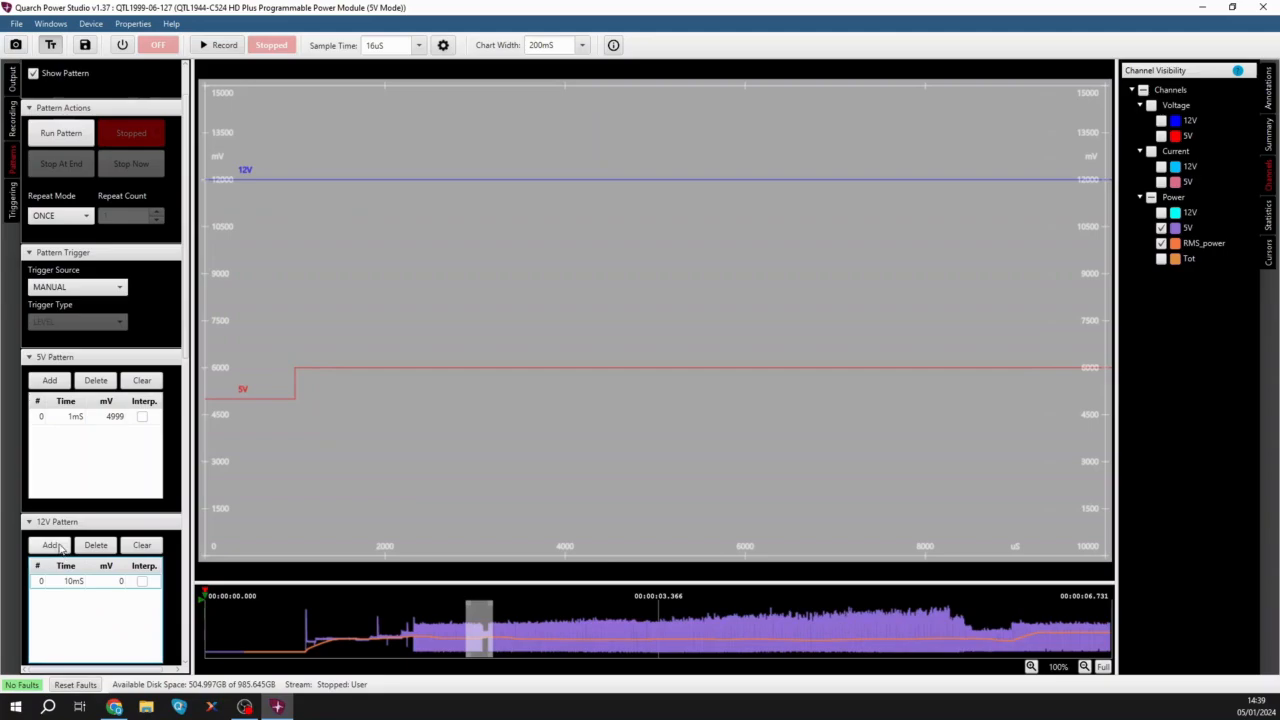
# - Add a second point to the 12V pattern at 100mS, set its voltage to 12000 mV and enable its interpolation
pyautogui.click(62, 548)
pyautogui.click(72, 600)
pyautogui.click(72, 600)
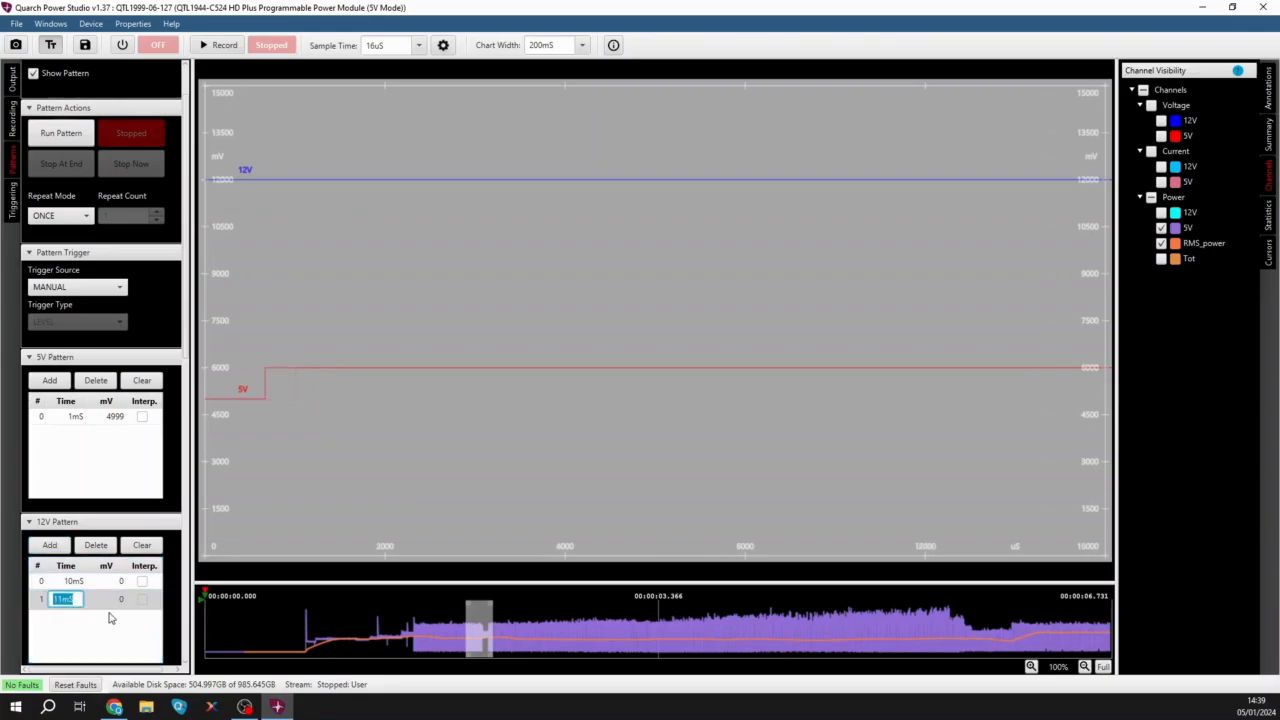
pyautogui.write('100ms')
pyautogui.press('Return')
pyautogui.click(120, 599)
pyautogui.click(120, 599)
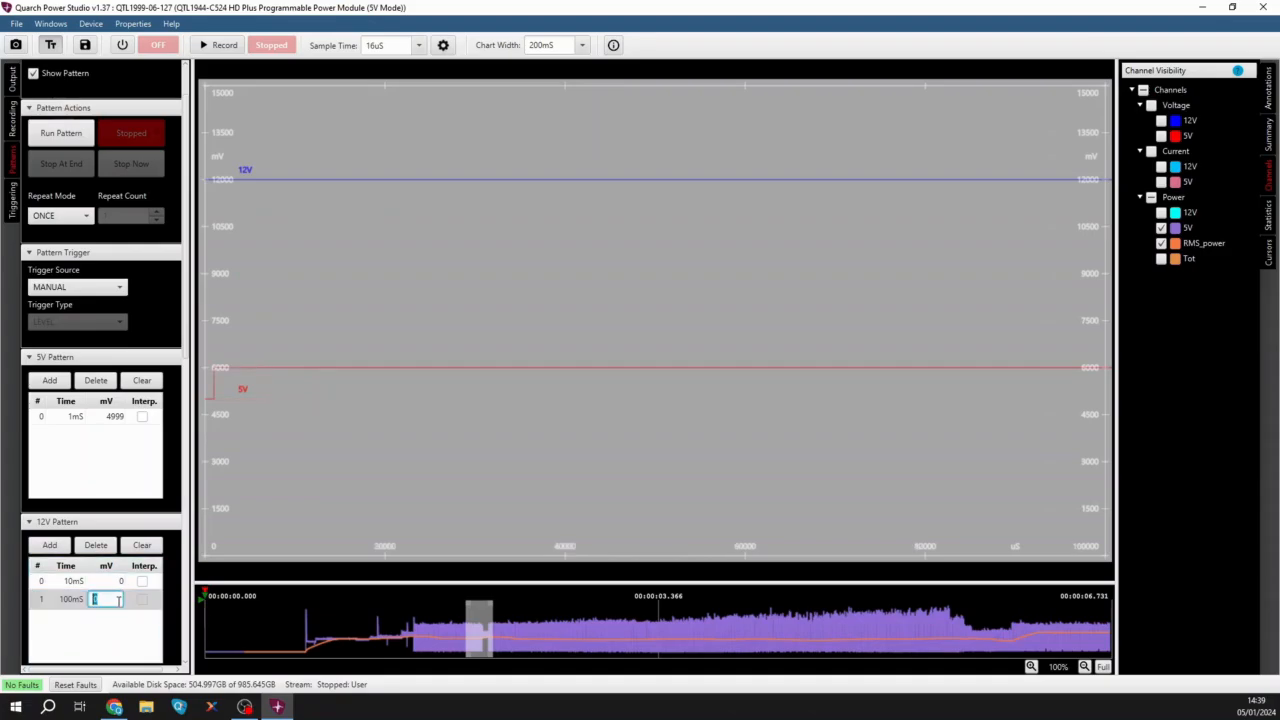
pyautogui.write('12000')
pyautogui.press('Return')
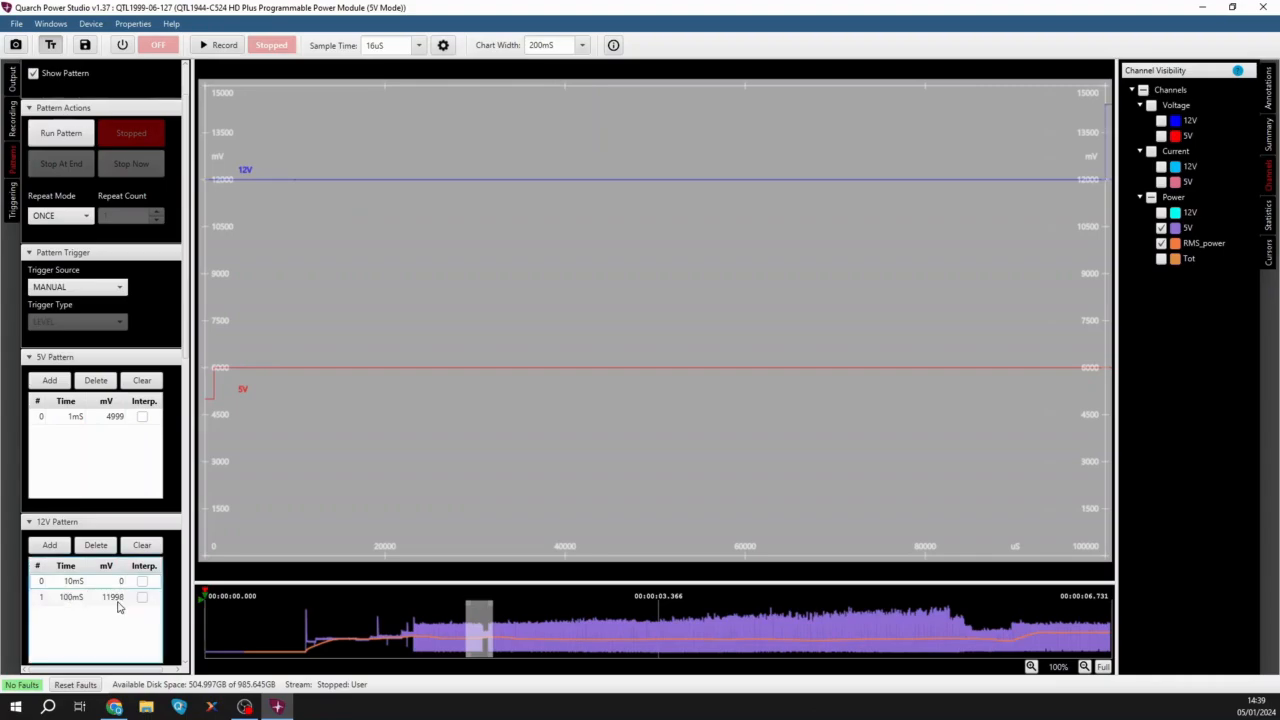
pyautogui.click(142, 598)
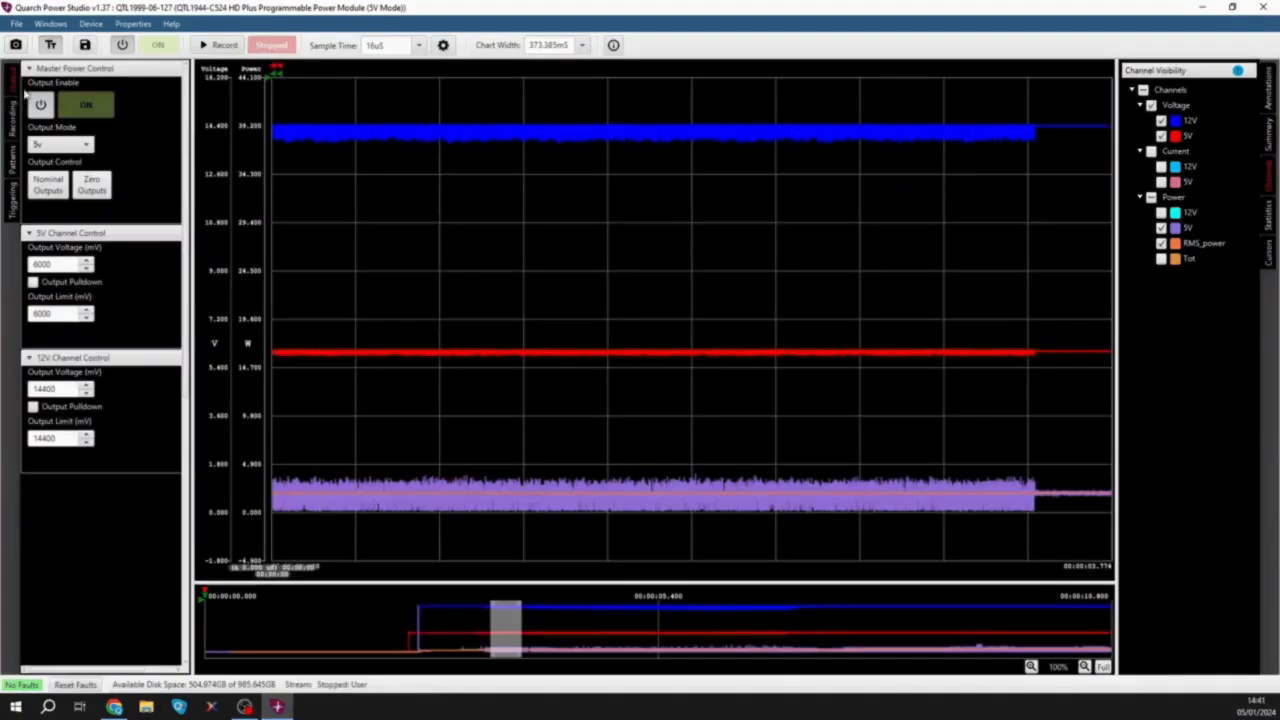
# - Zero the 5V and 12V output voltages and hide the pattern preview
pyautogui.click(97, 182)
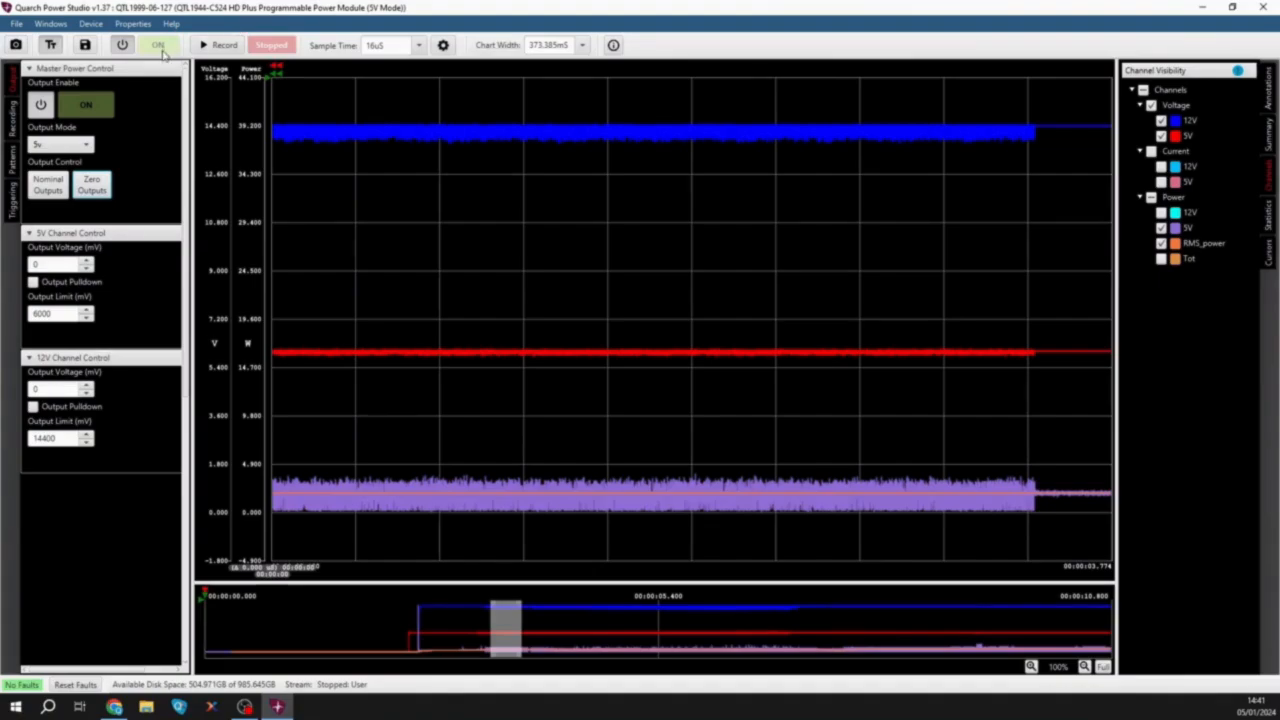
pyautogui.click(15, 168)
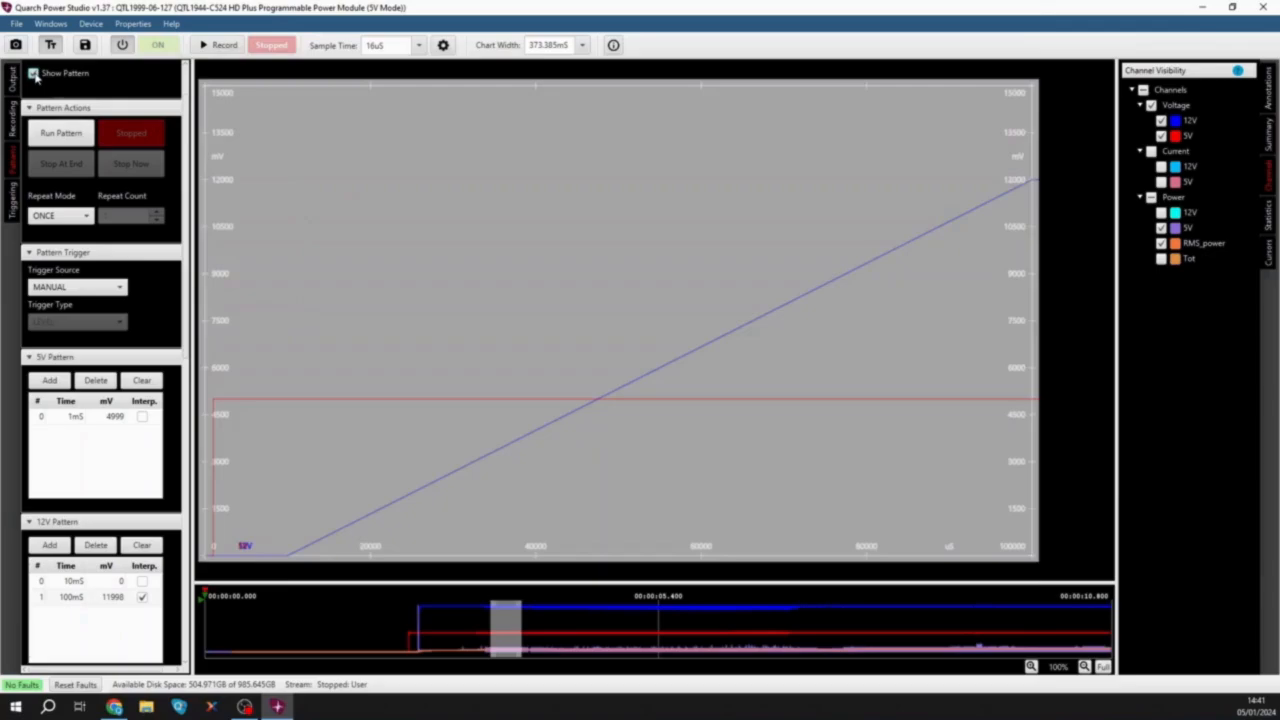
pyautogui.click(34, 74)
# - Start a recording, run the voltage pattern once while it records, and stop the recording
pyautogui.click(220, 45)
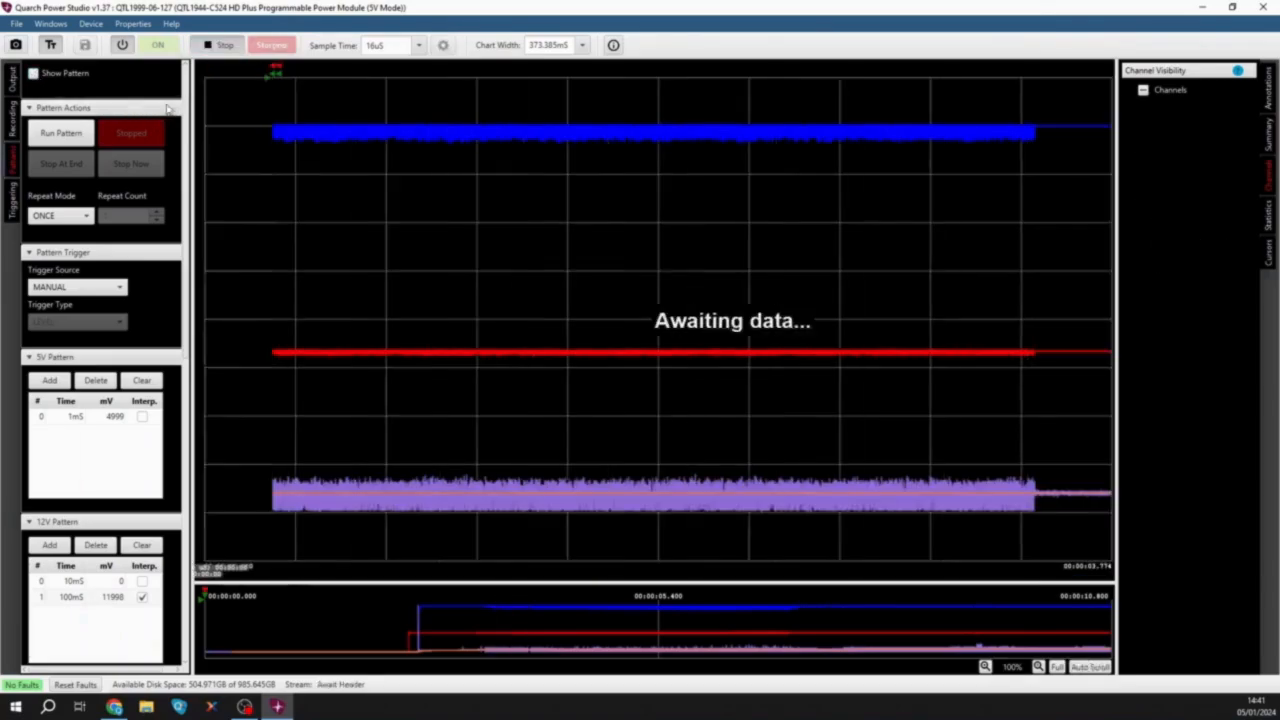
pyautogui.click(62, 134)
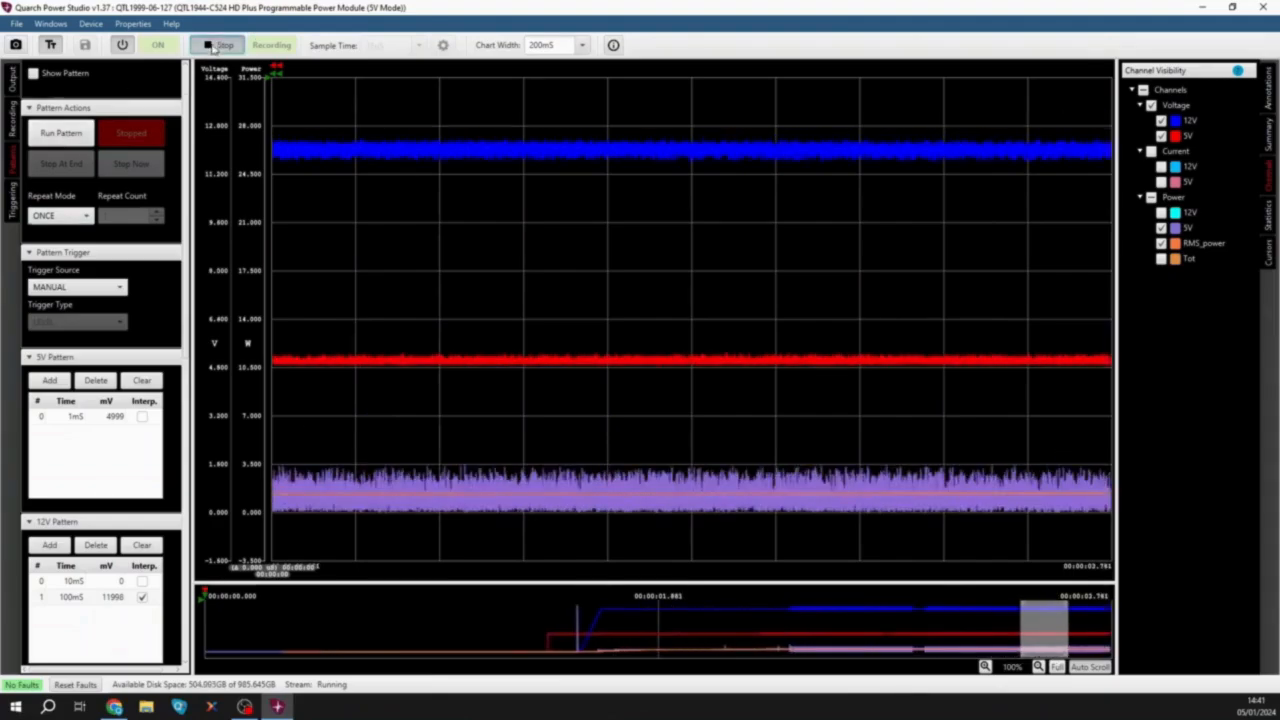
pyautogui.click(208, 45)
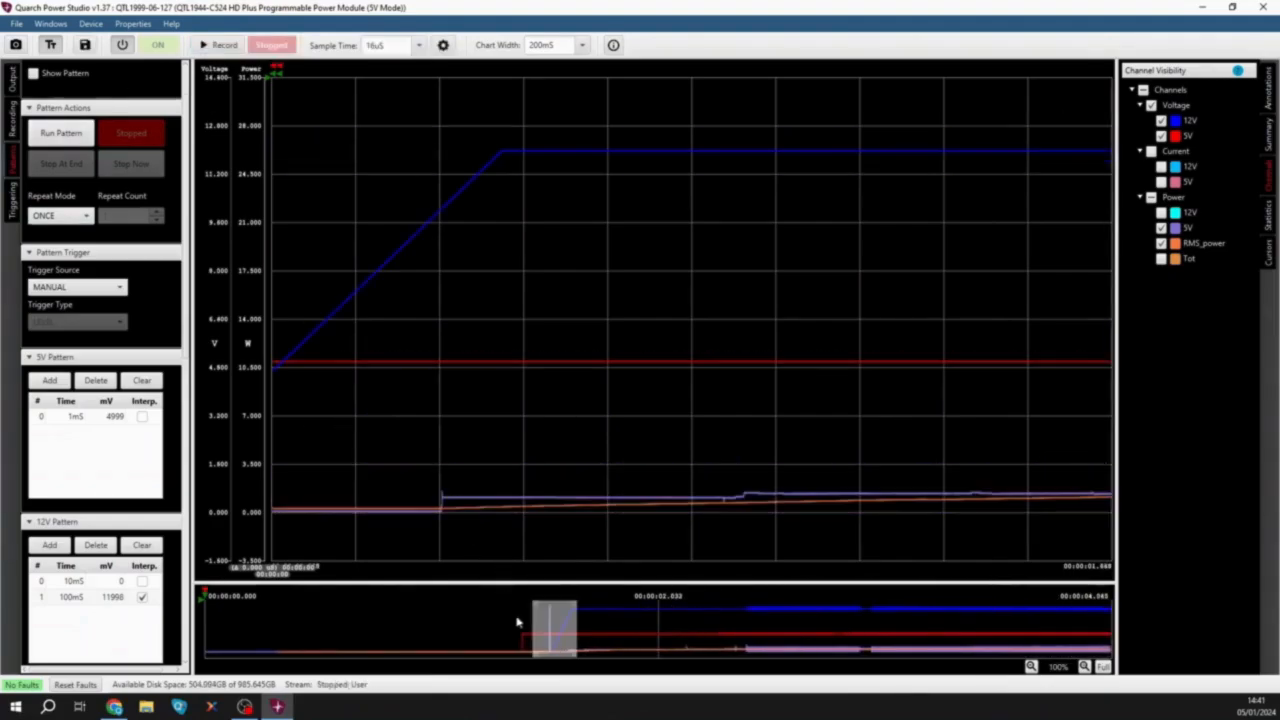
# - Examine the 5V step and the start of the 12V ramp in the recorded power-up
pyautogui.moveTo(533, 634); pyautogui.dragTo(506, 634)
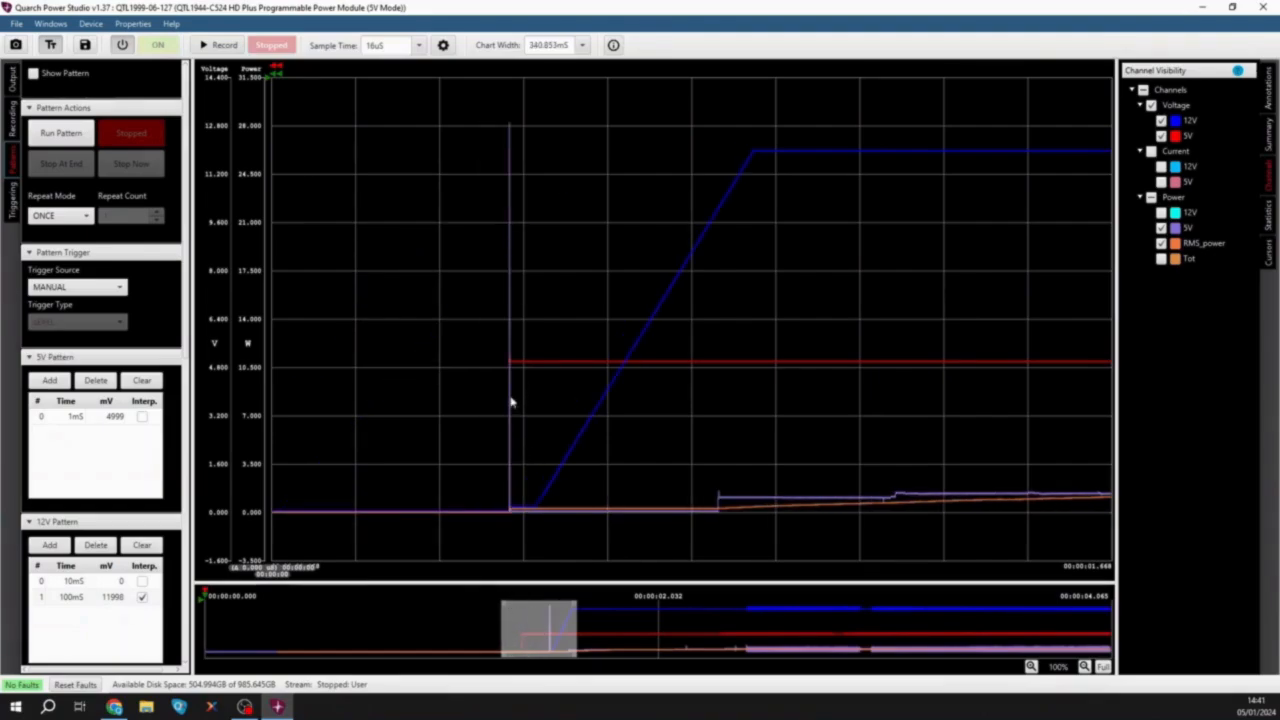
pyautogui.moveTo(493, 101); pyautogui.dragTo(599, 593)
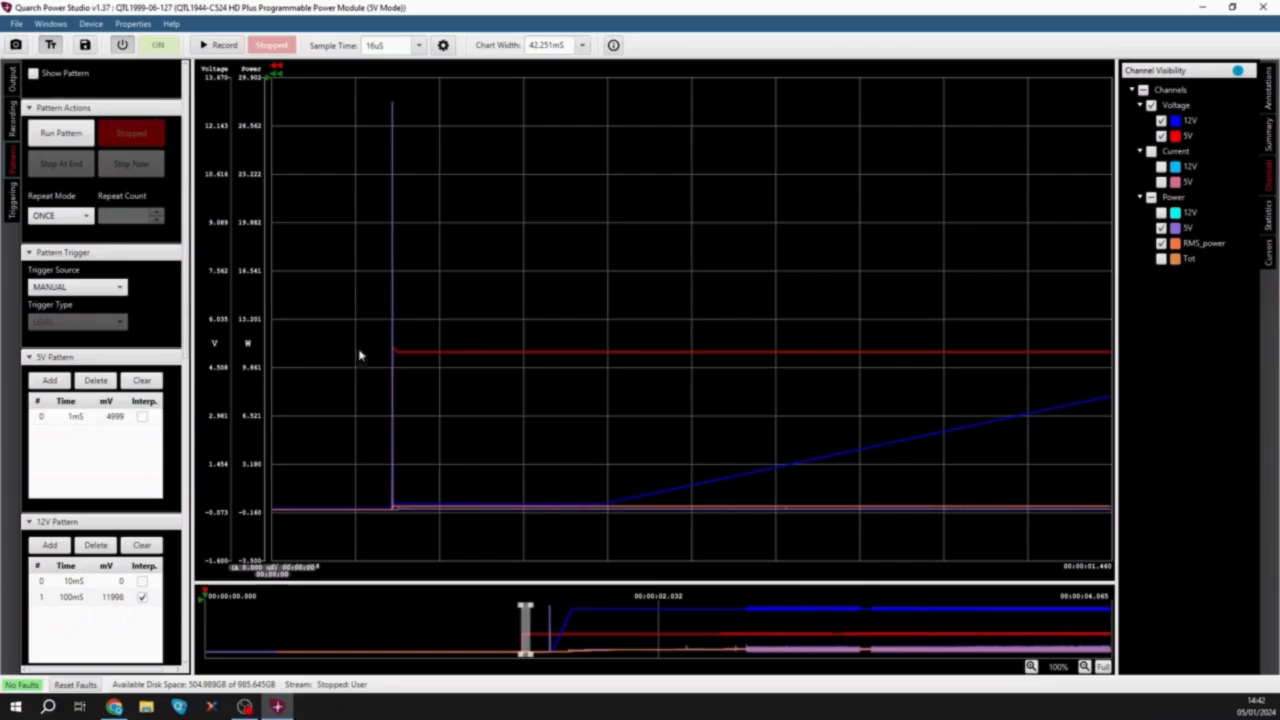
# - Review the trigger out actions and the threshold trigger settings, leaving the trigger action on PATTERN
pyautogui.click(14, 197)
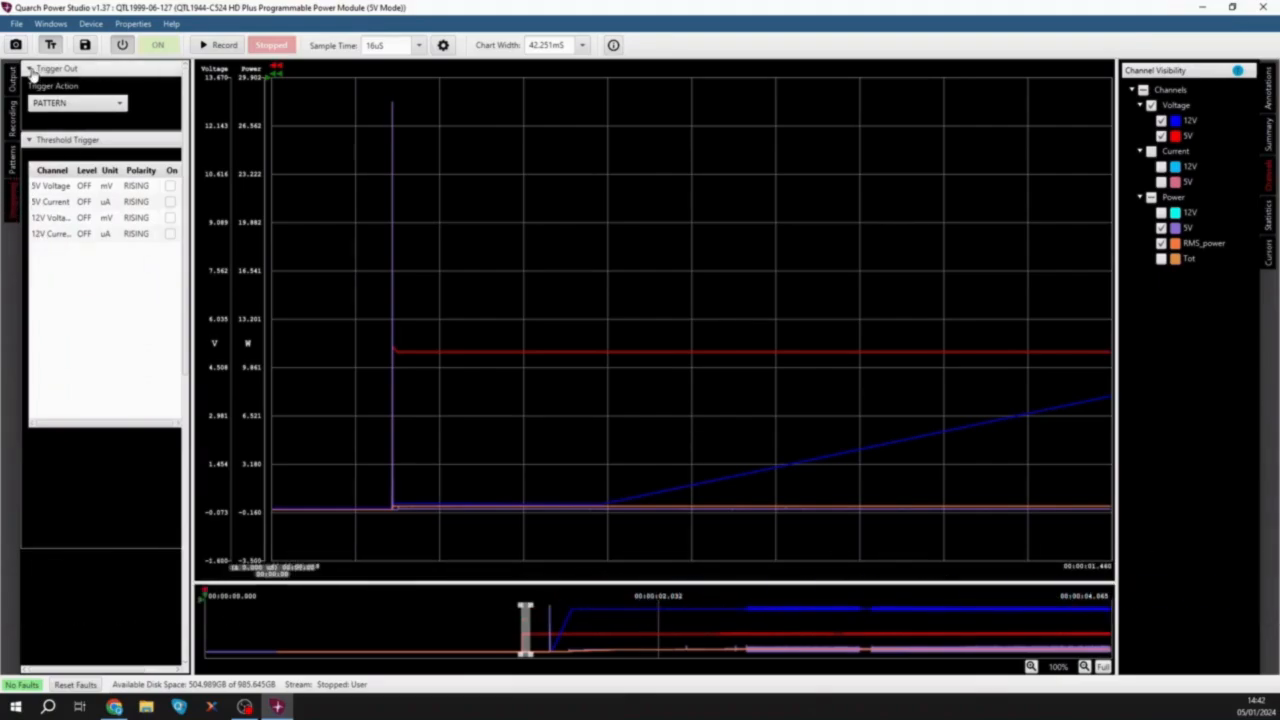
pyautogui.click(121, 105)
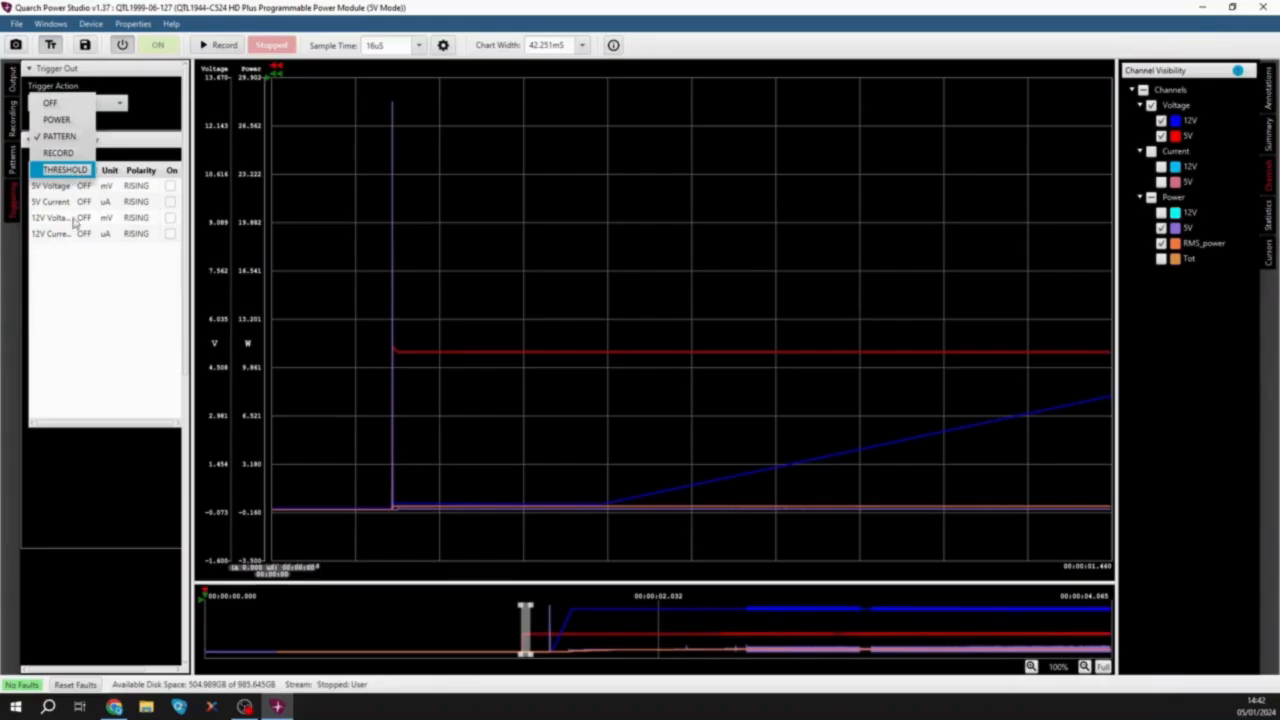
pyautogui.click(80, 299)
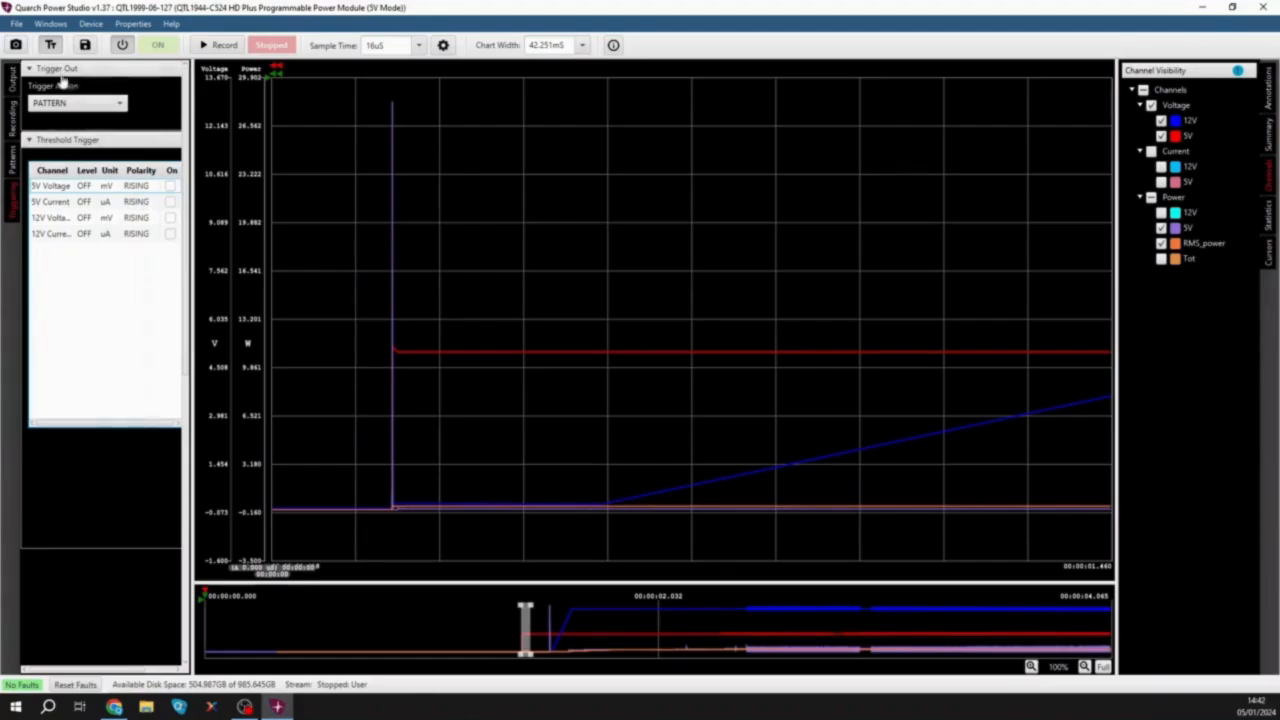
# - Review the trace and CSV export options, widening the chart selection to about 1.2 s from the power-up onwards
pyautogui.click(16, 24)
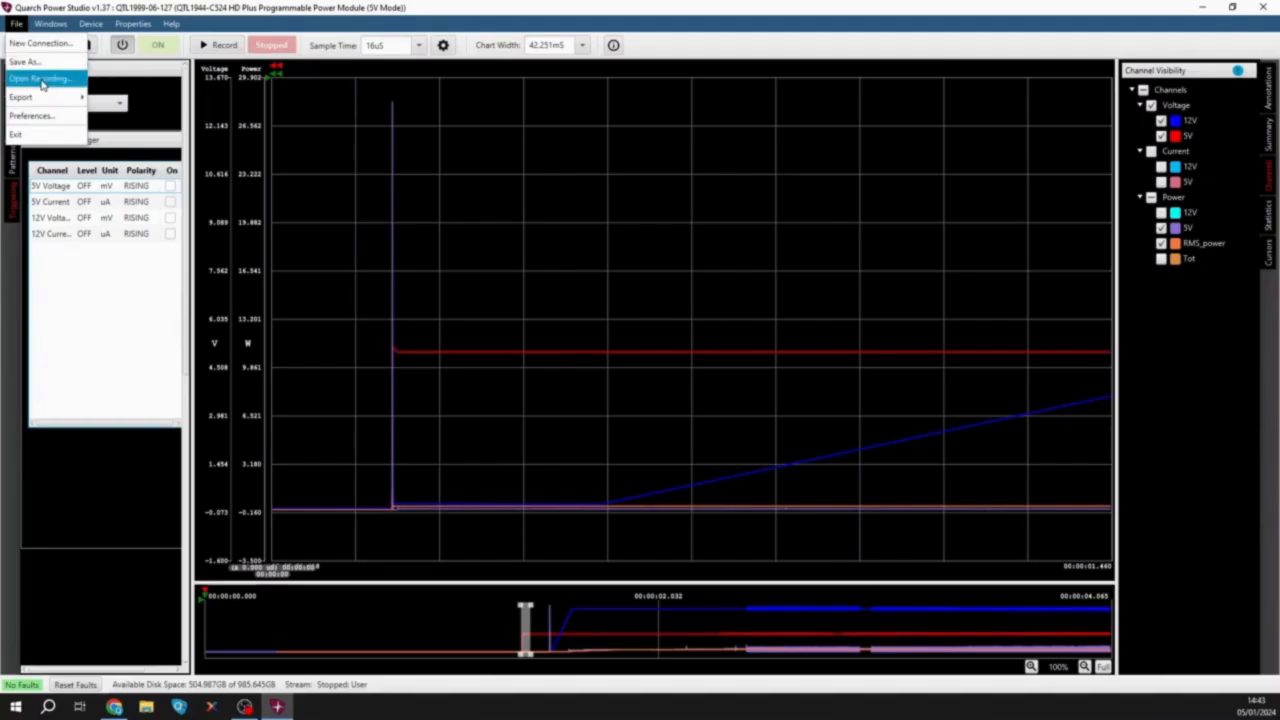
pyautogui.moveTo(43, 104)
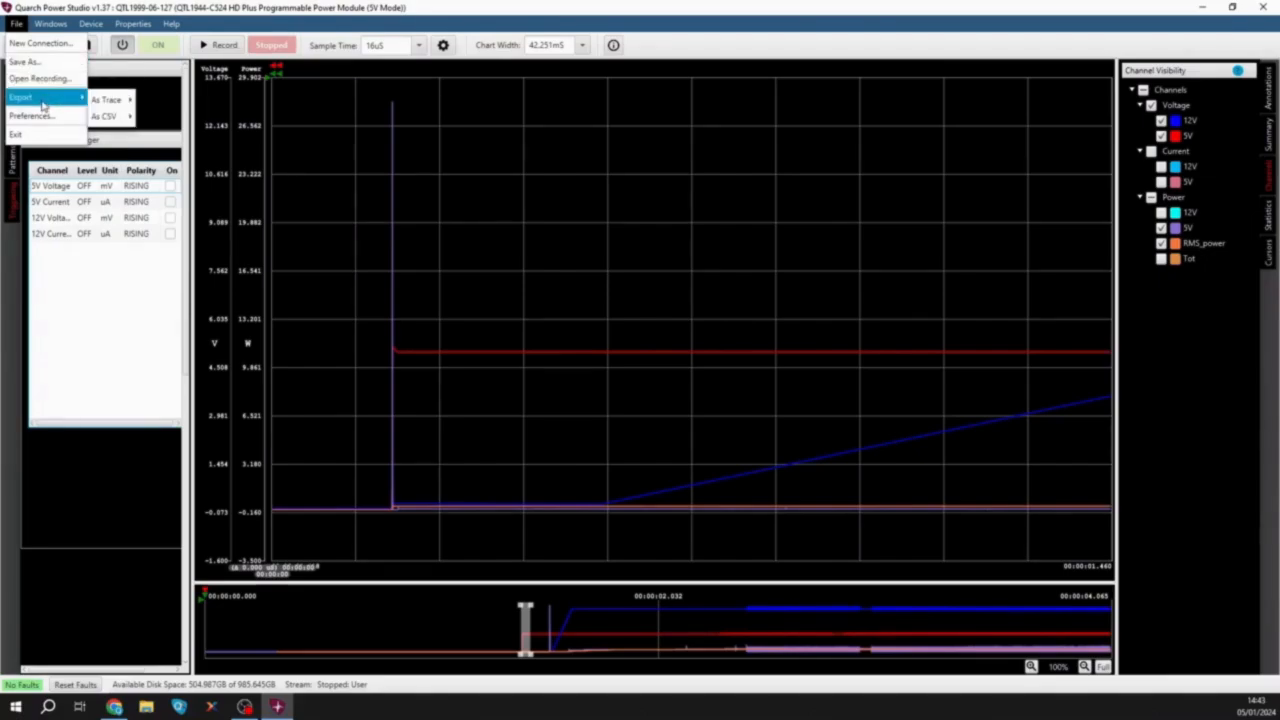
pyautogui.moveTo(100, 103)
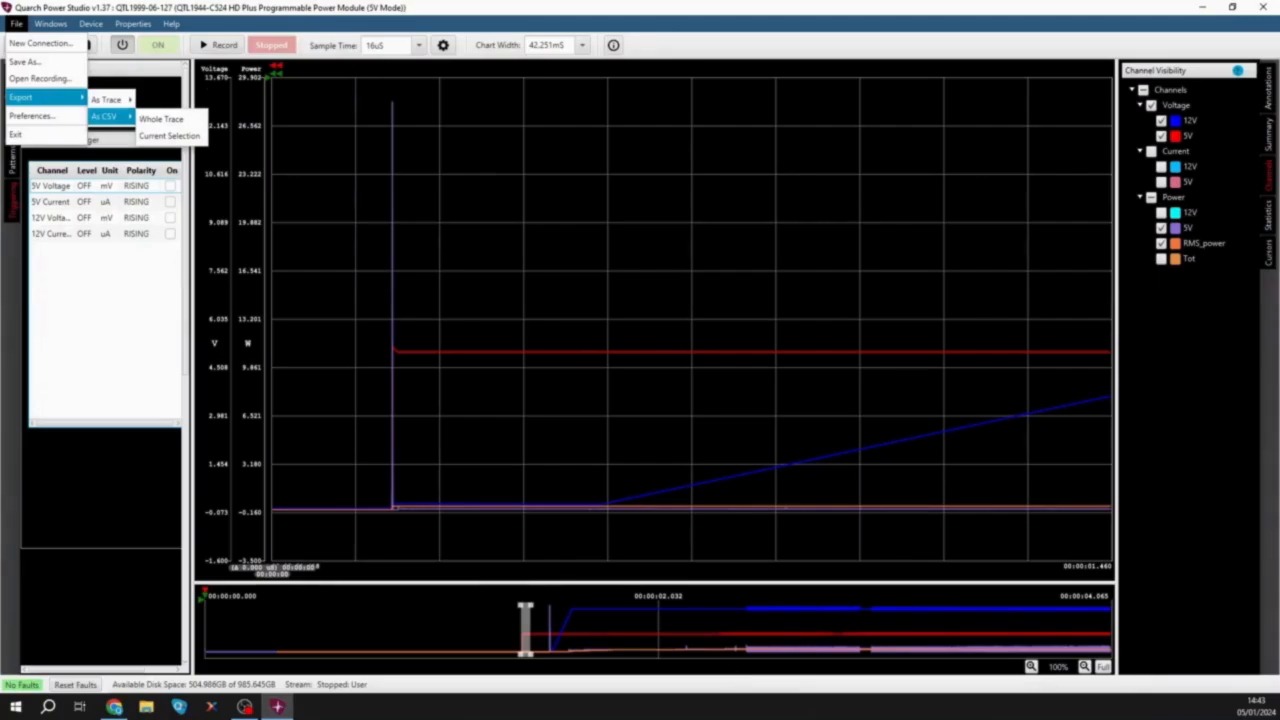
pyautogui.moveTo(521, 637); pyautogui.dragTo(785, 637)
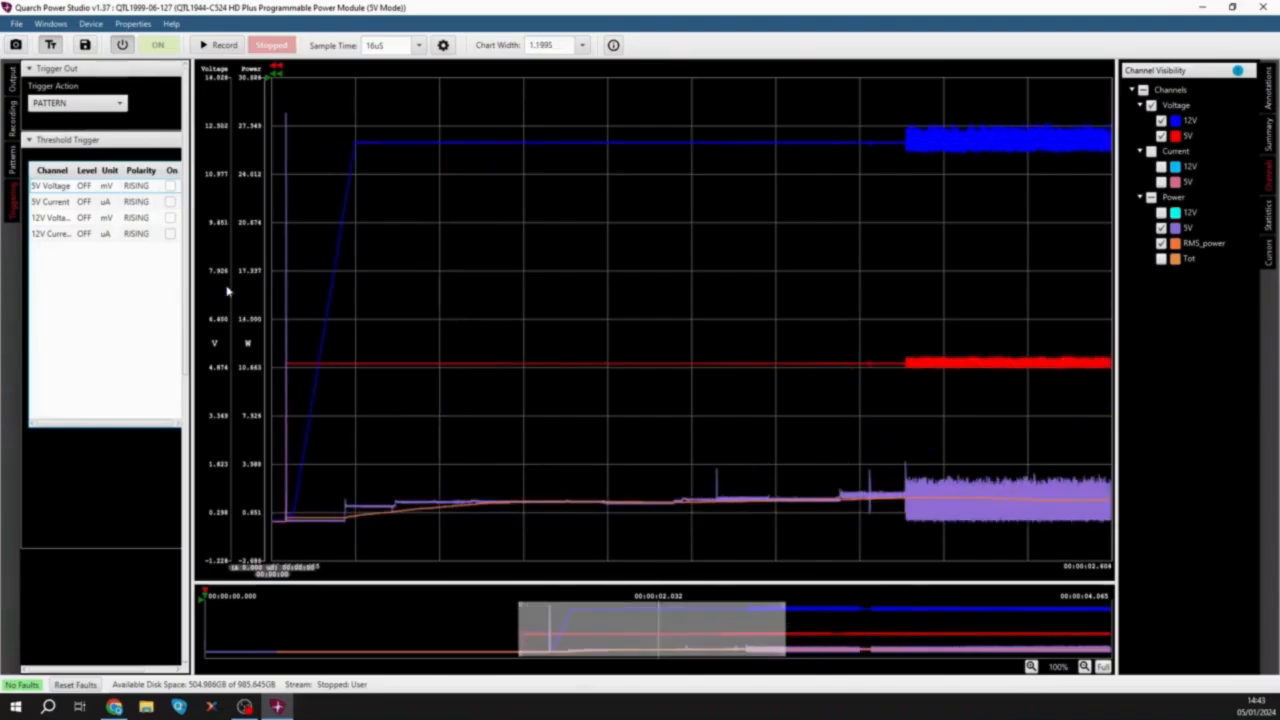
pyautogui.click(16, 23)
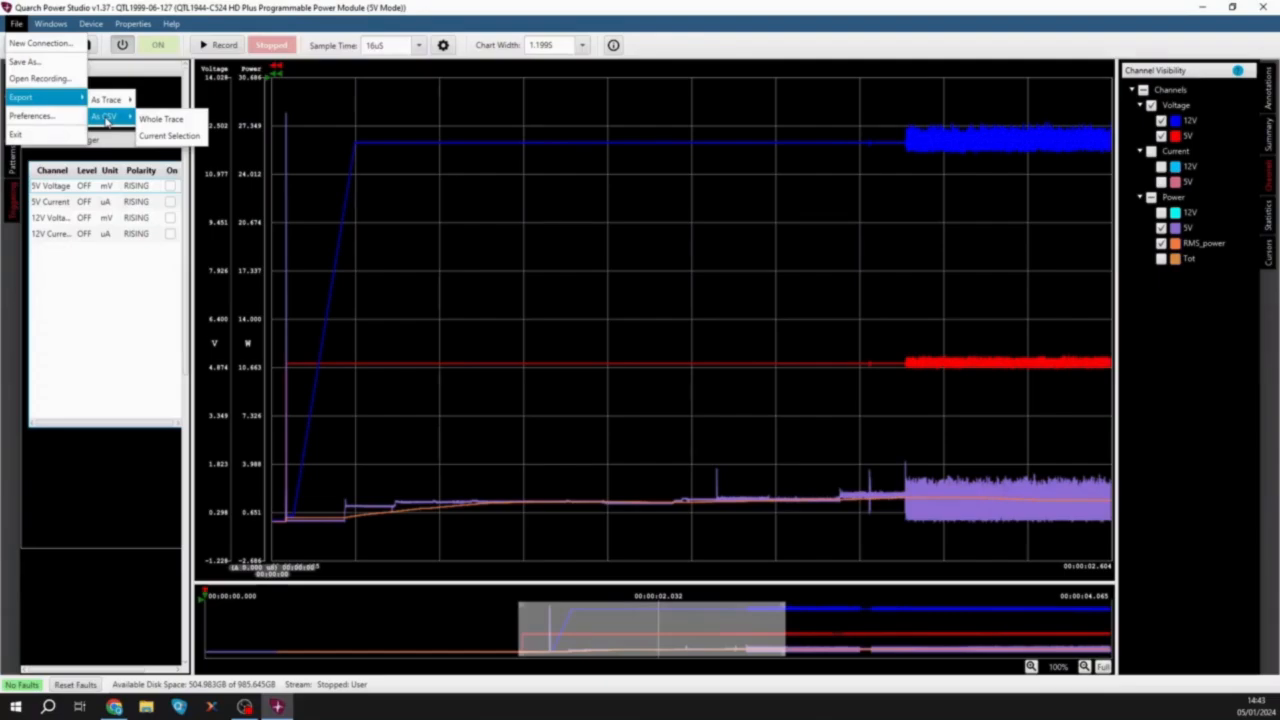
# - Review the display, chart axes, themes, recording, notifications and logging preferences, and close them without saving changes
pyautogui.click(31, 116)
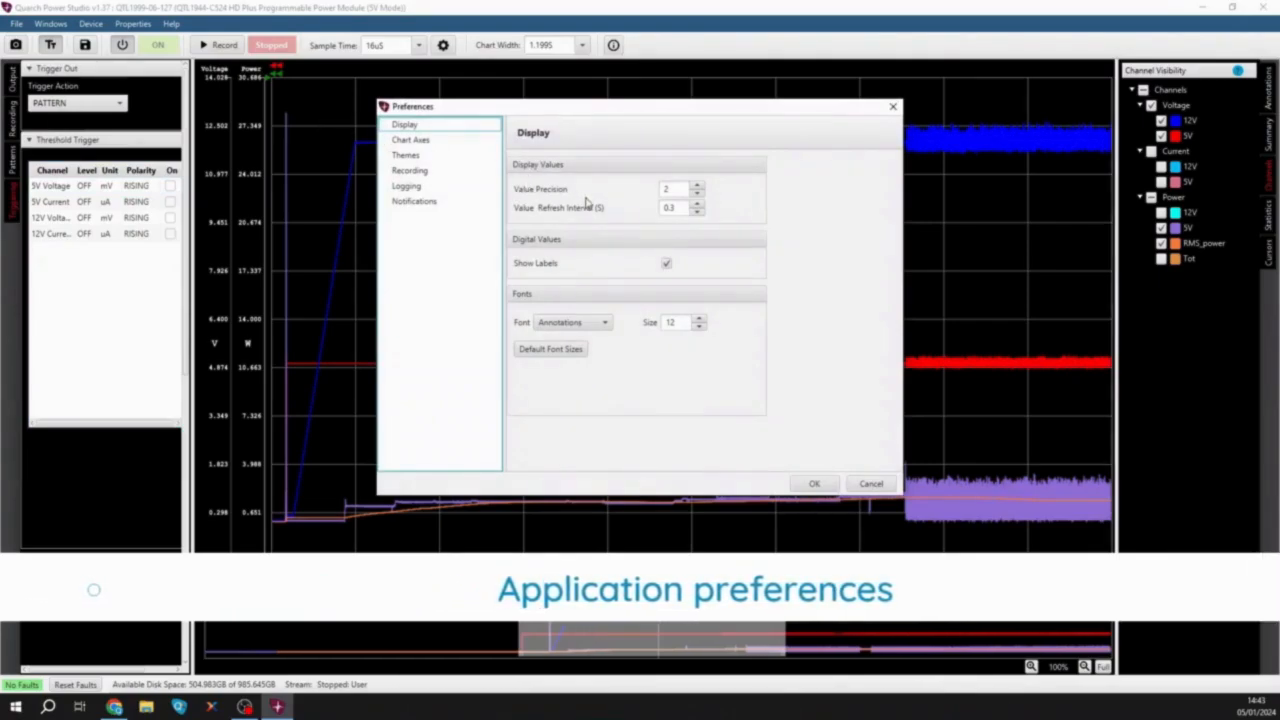
pyautogui.click(414, 141)
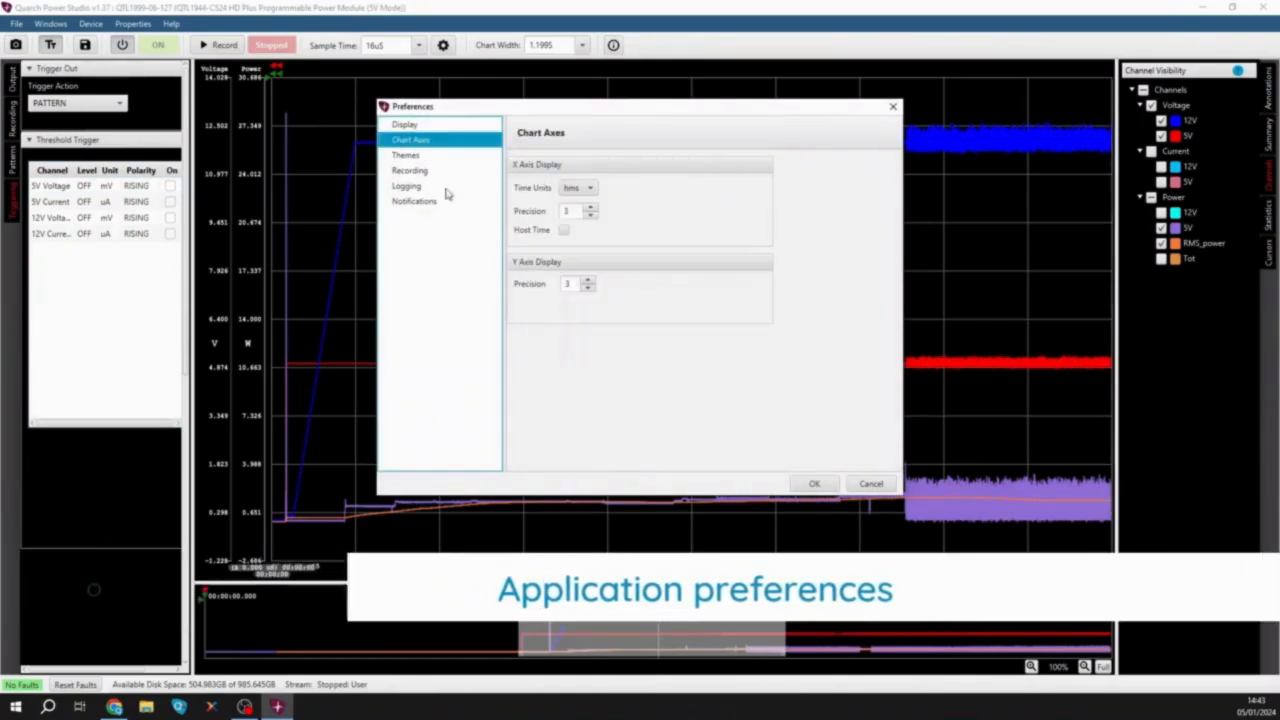
pyautogui.click(408, 156)
pyautogui.click(408, 172)
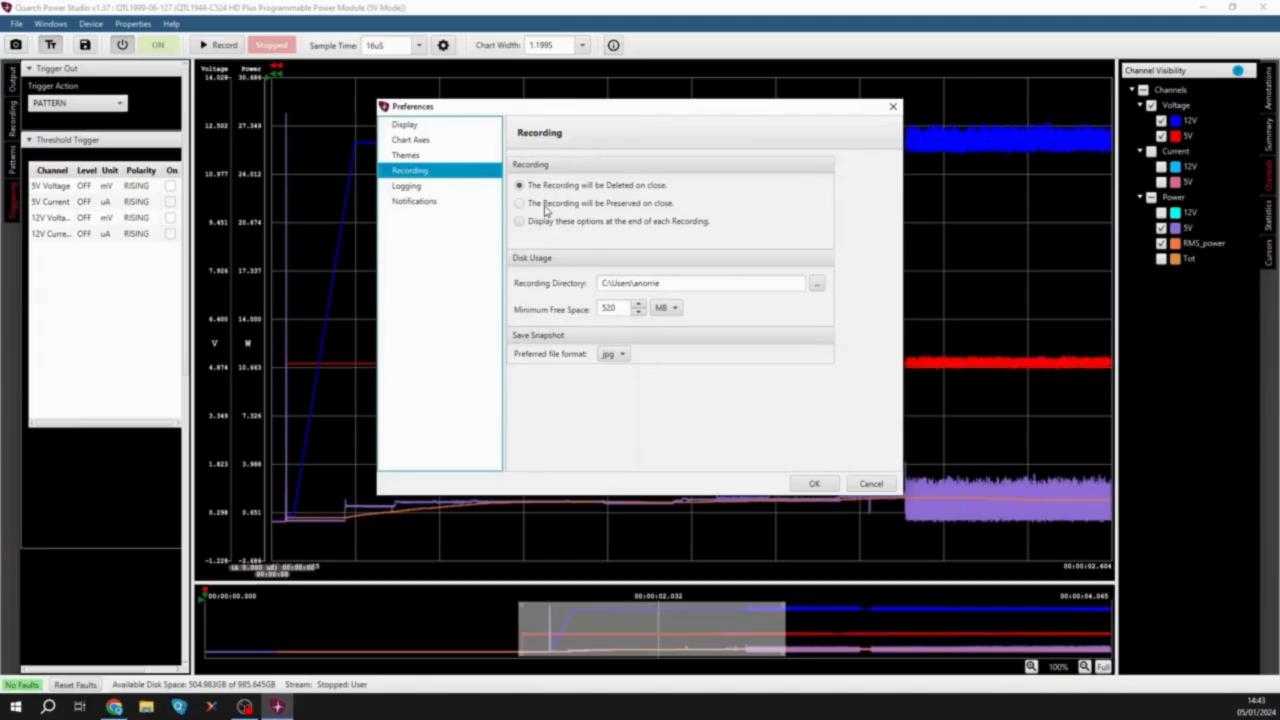
pyautogui.click(440, 202)
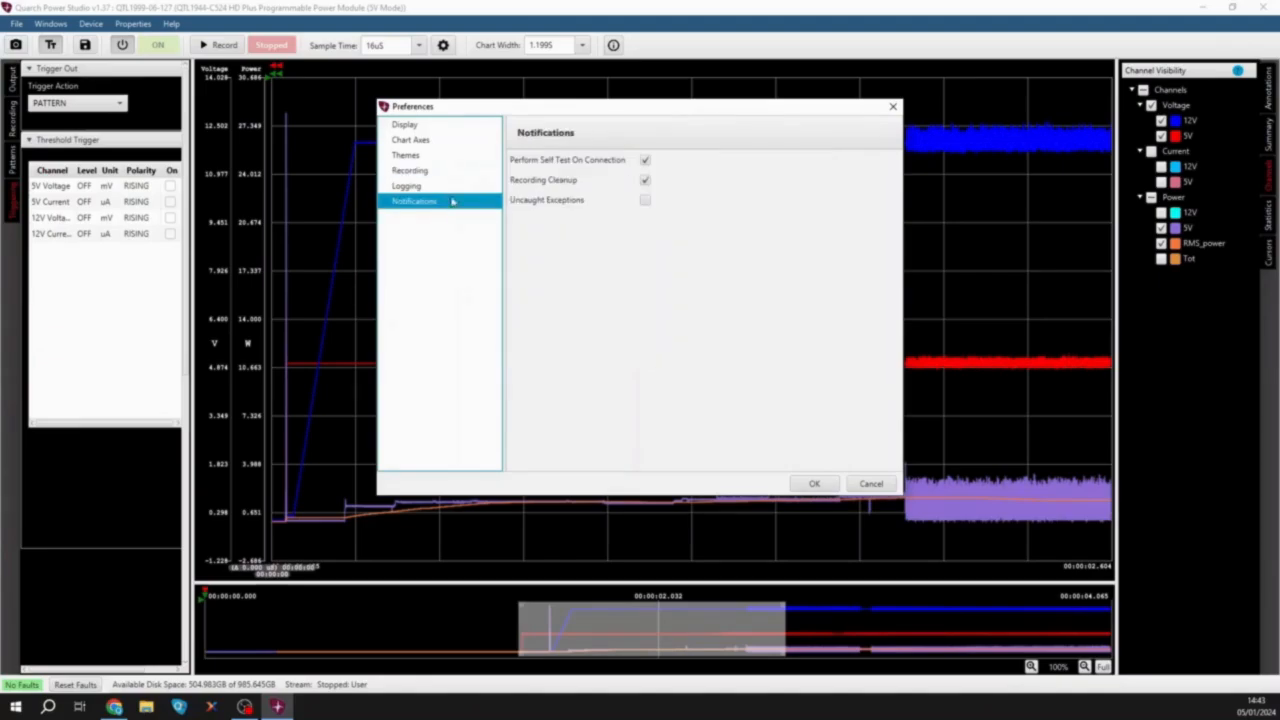
pyautogui.click(429, 189)
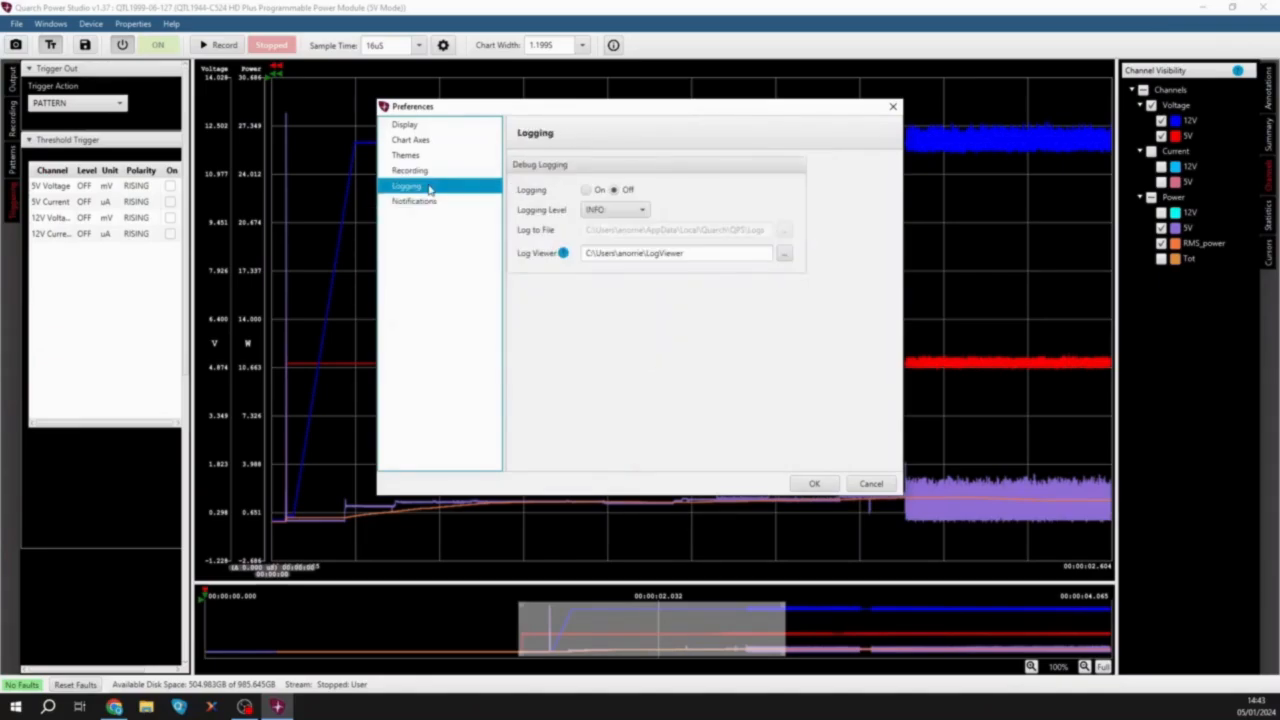
pyautogui.click(871, 484)
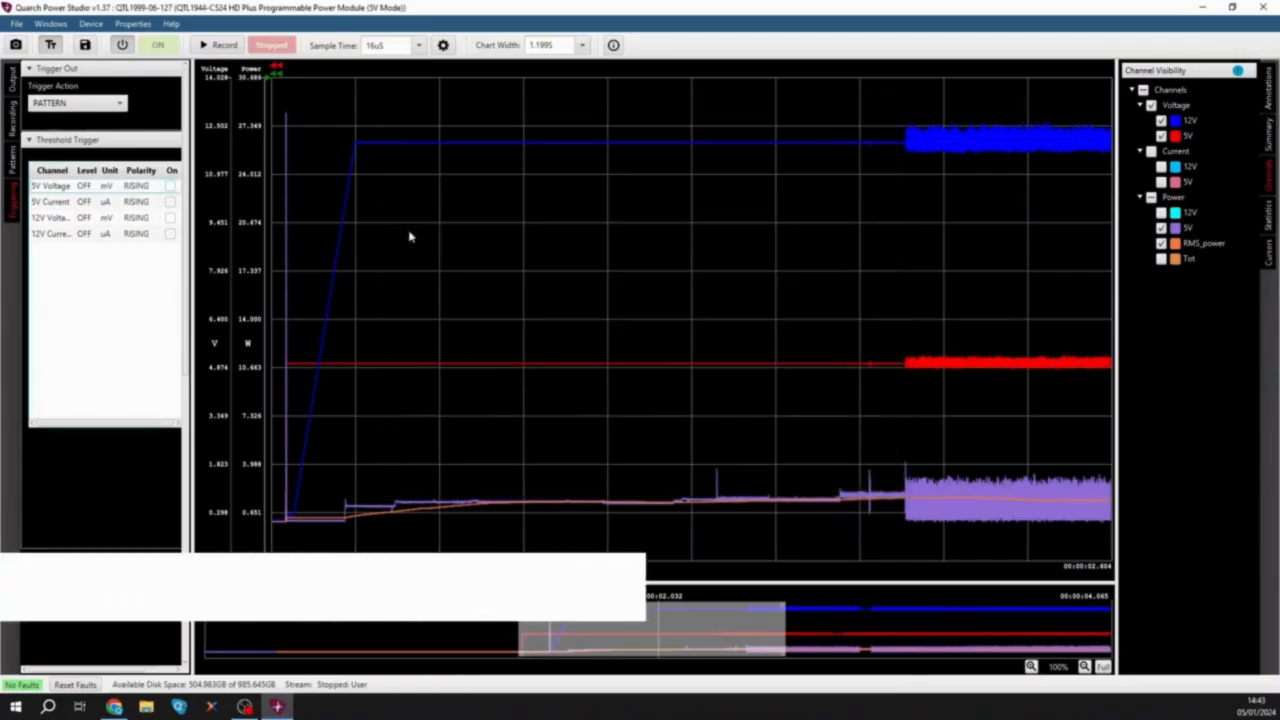
# - Open the fridge_dataset recording from the AC Traces folder on drive F:
pyautogui.click(18, 26)
pyautogui.click(41, 79)
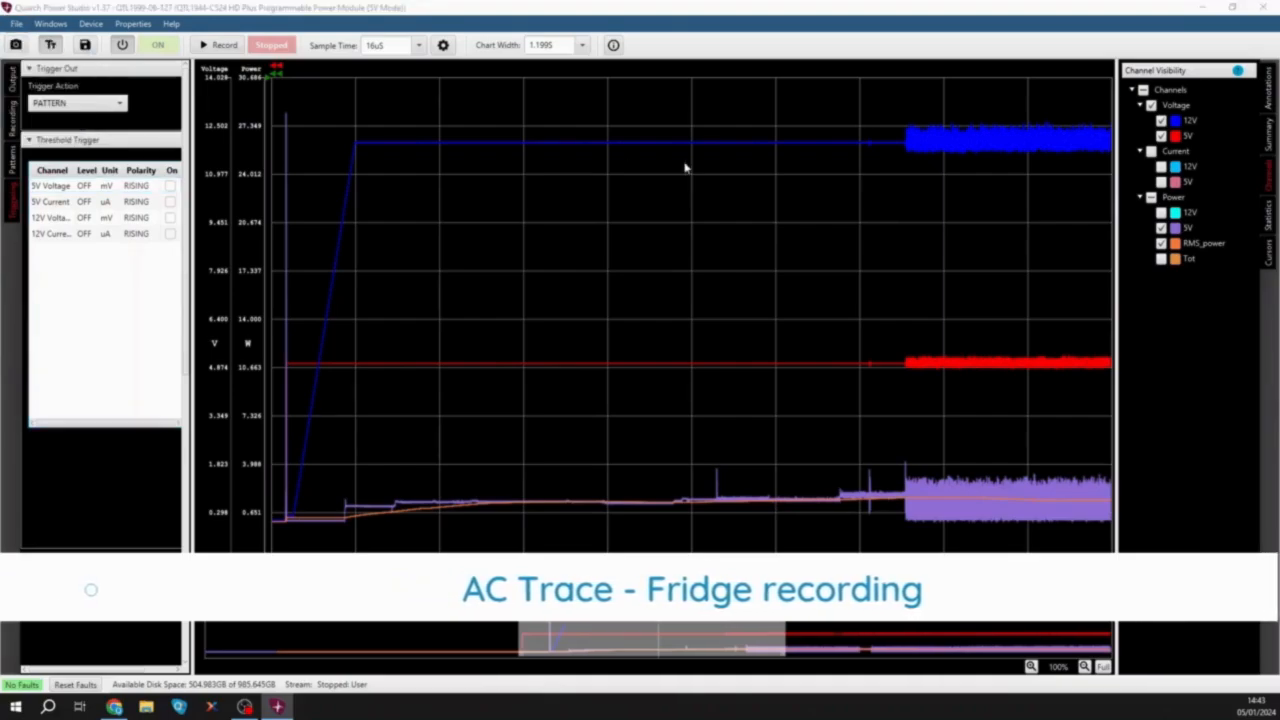
pyautogui.moveTo(473, 32); pyautogui.dragTo(572, 103)
pyautogui.click(275, 120)
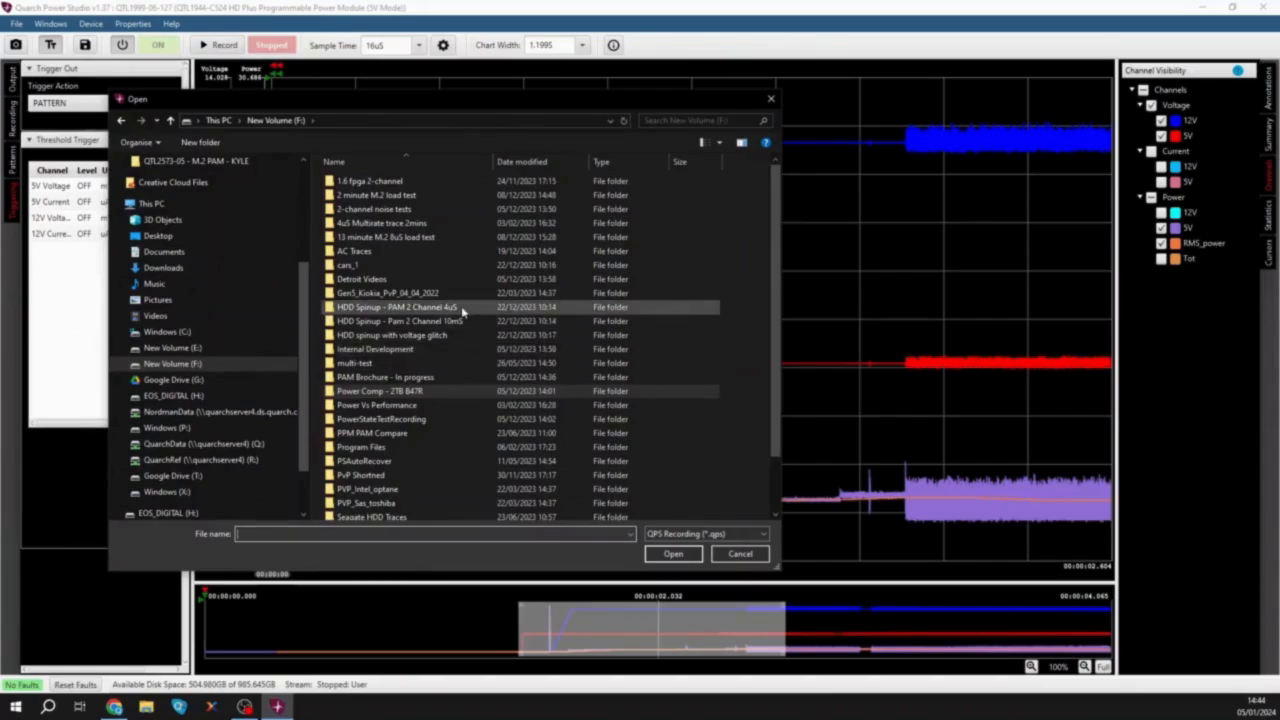
pyautogui.doubleClick(380, 251)
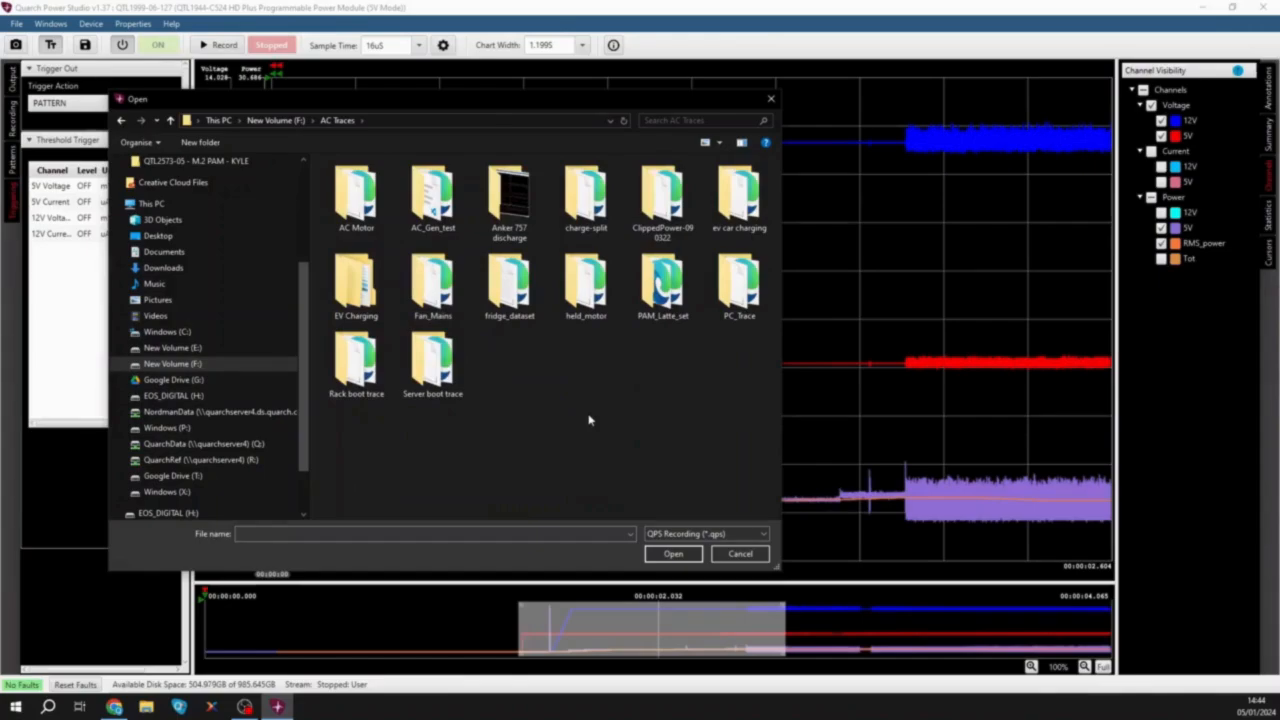
pyautogui.doubleClick(514, 291)
pyautogui.doubleClick(378, 199)
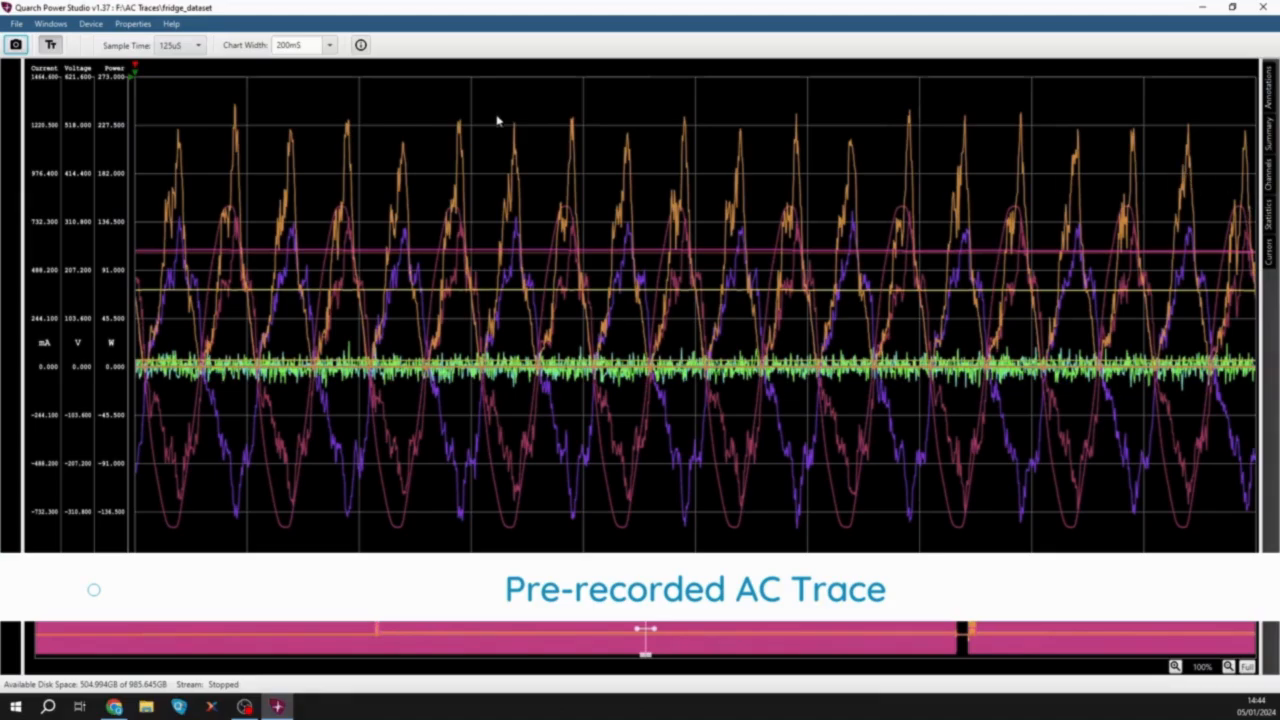
# - Jump to the opened door, compressor start and pulled power annotations and examine the AC traces around each one
pyautogui.click(1270, 97)
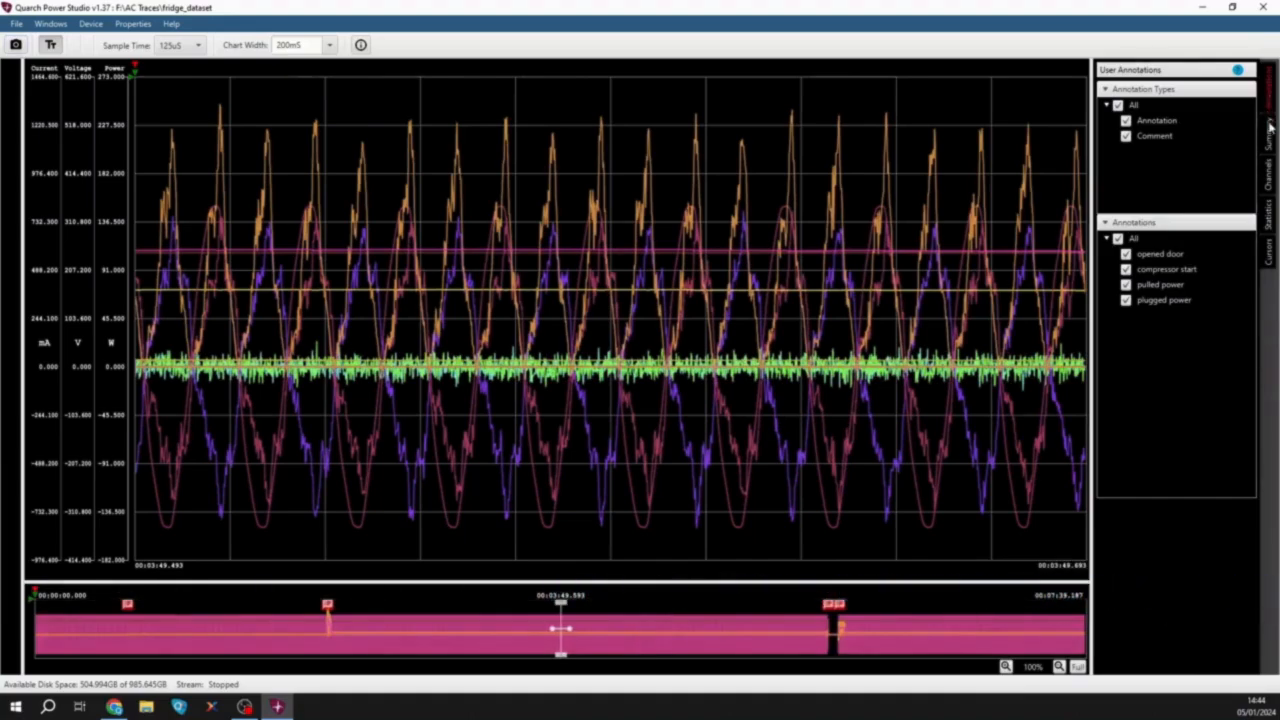
pyautogui.doubleClick(1162, 258)
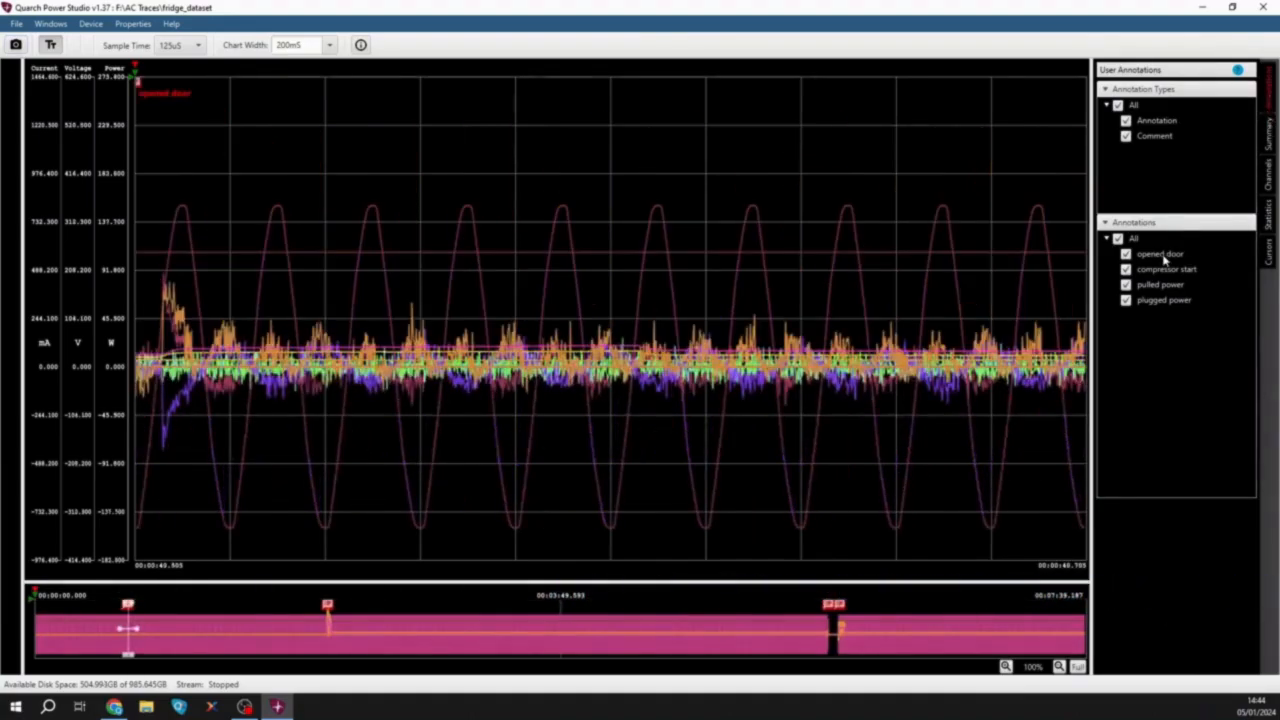
pyautogui.doubleClick(1164, 271)
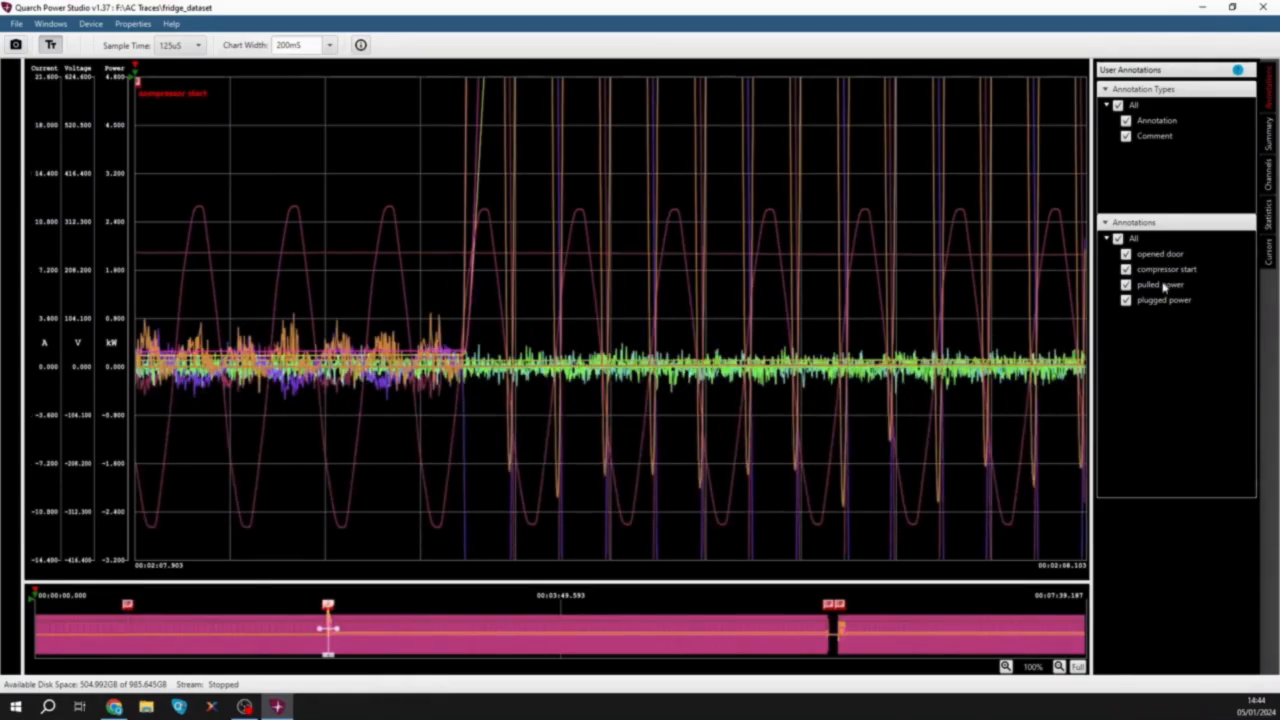
pyautogui.doubleClick(1163, 286)
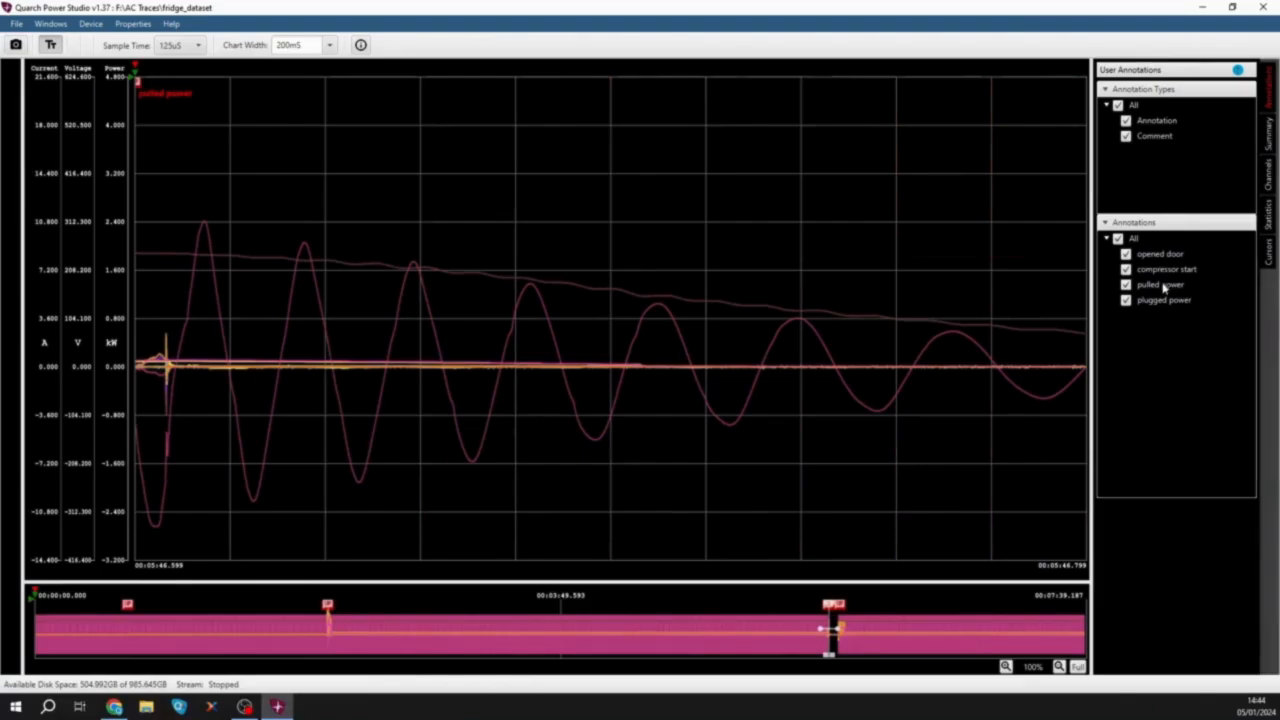
pyautogui.scroll(1, 887, 302)
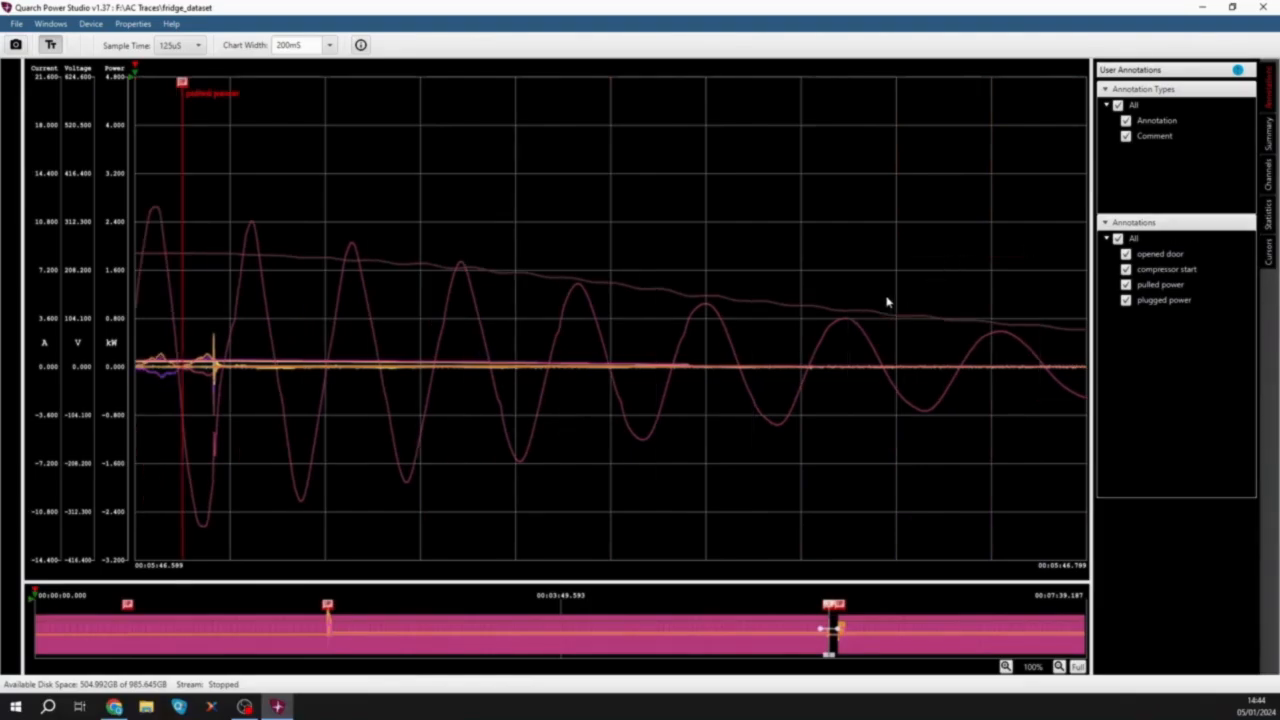
pyautogui.scroll(2, 855, 306)
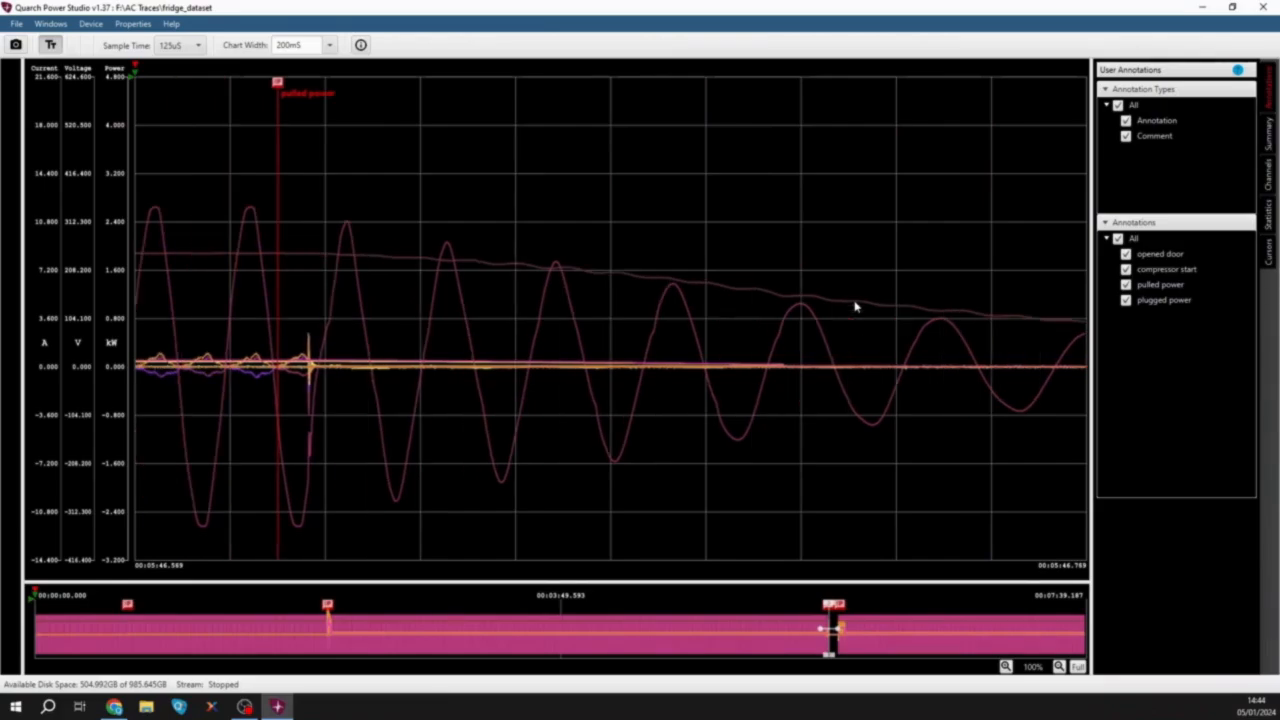
# - Examine the AC voltage and current traces before and after the pulled power annotation, following the voltage as it decays
pyautogui.scroll(1, 855, 306)
pyautogui.scroll(5, 855, 307)
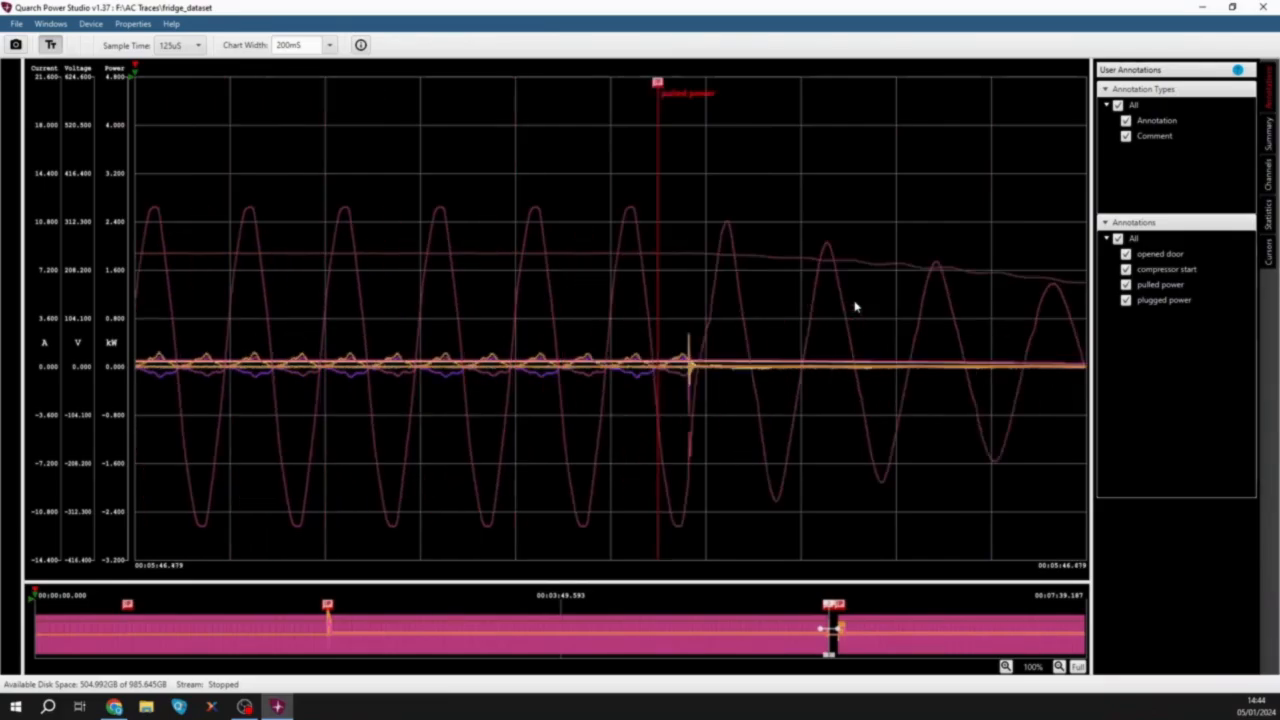
pyautogui.scroll(-2, 853, 305)
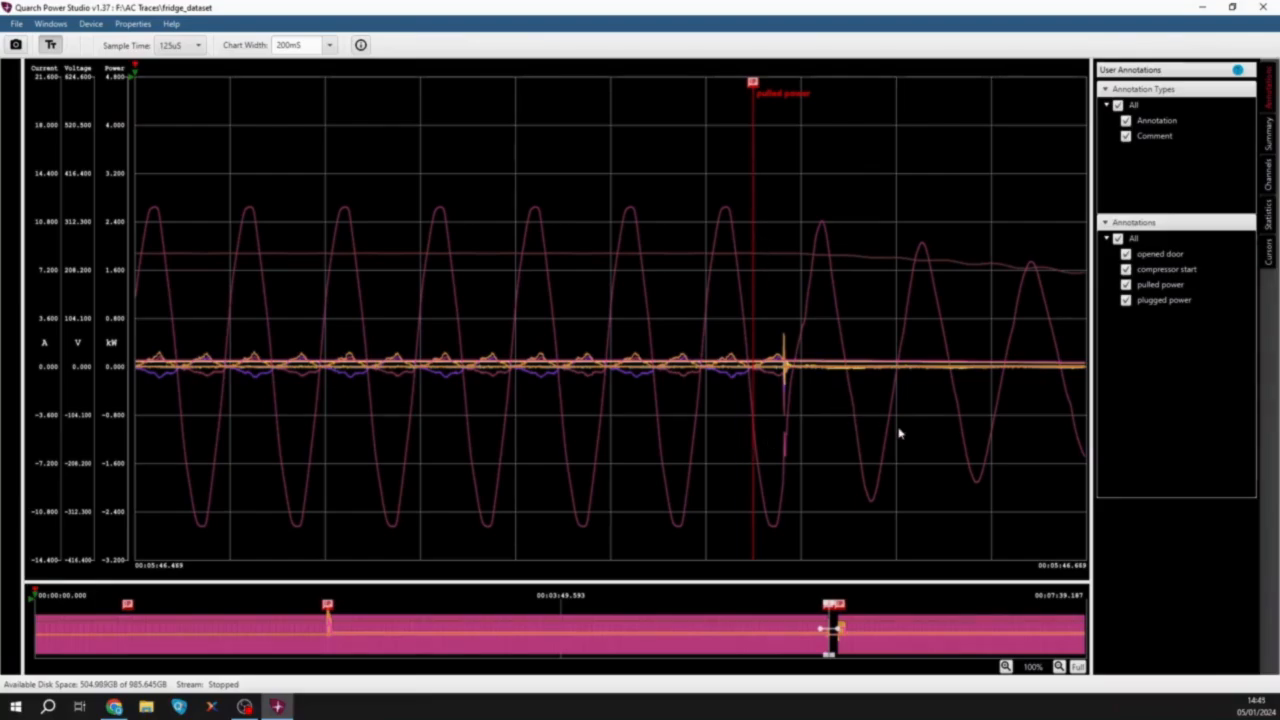
pyautogui.scroll(-8, 899, 433)
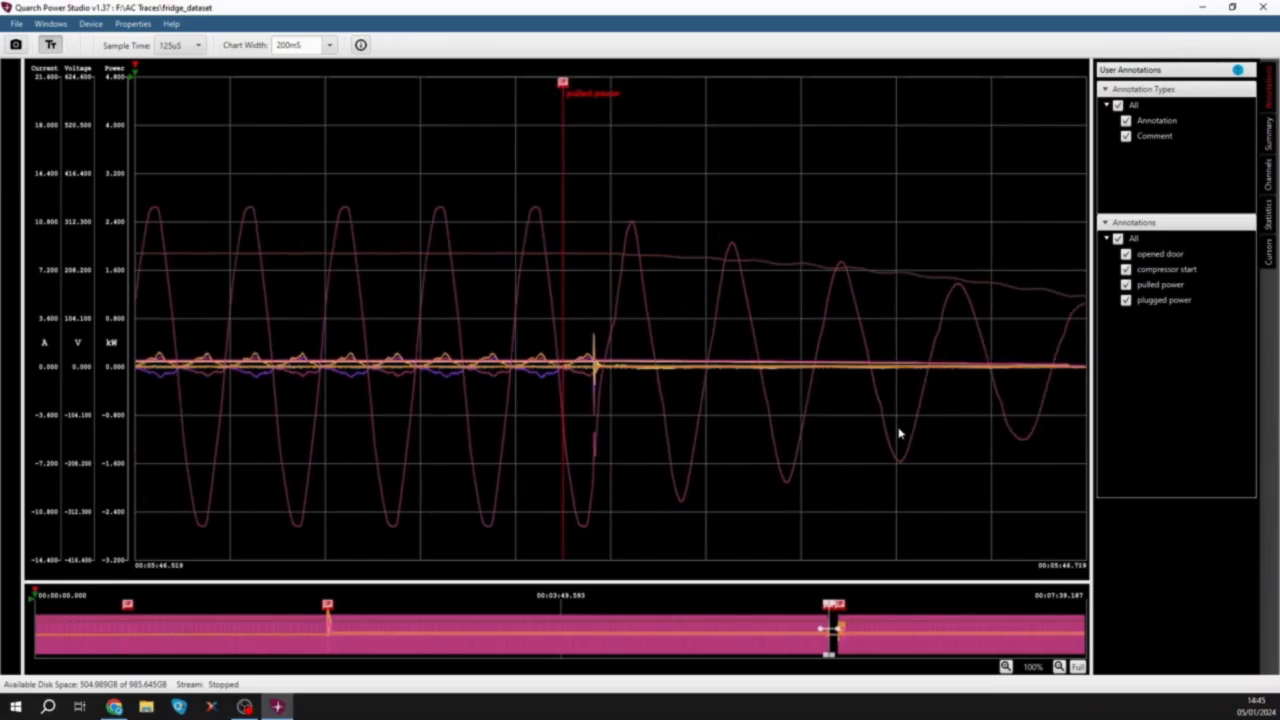
pyautogui.scroll(-10, 899, 433)
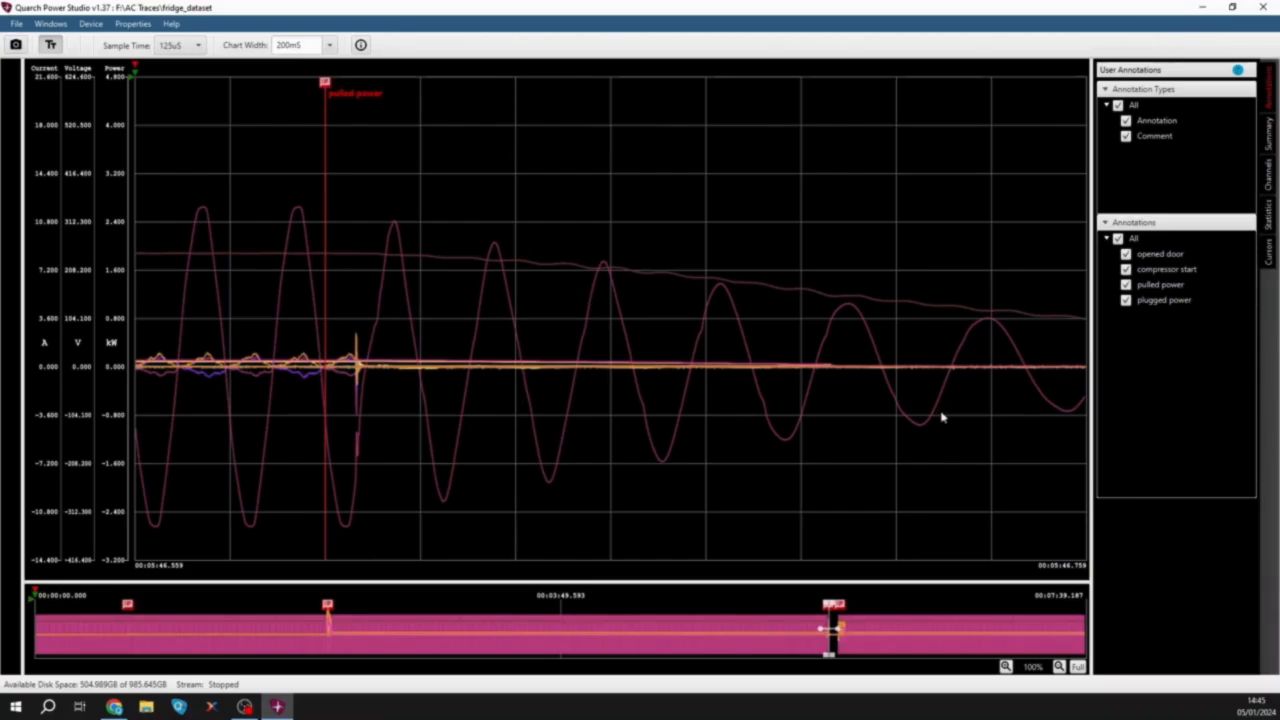
pyautogui.scroll(-15, 941, 418)
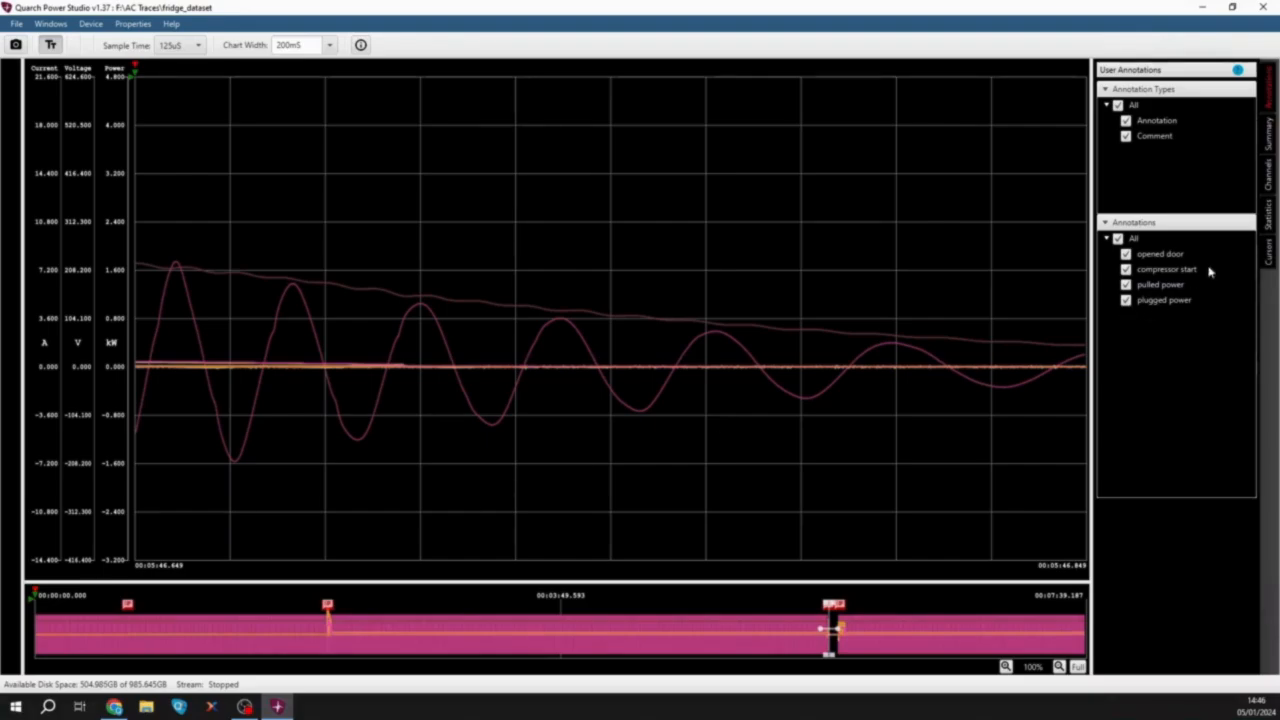
# - Toggle the L1 voltage channel's visibility off and on, and view the AC traces at the compressor start annotation
pyautogui.click(1268, 178)
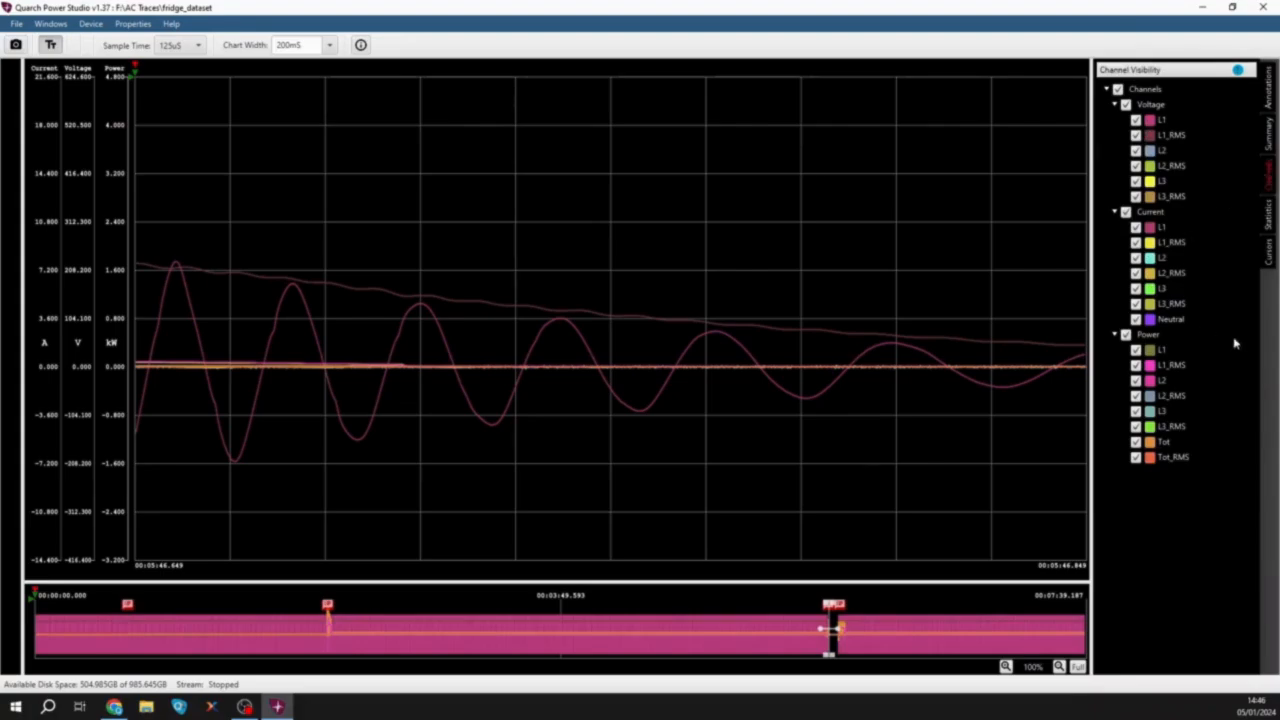
pyautogui.click(1136, 121)
pyautogui.click(1136, 121)
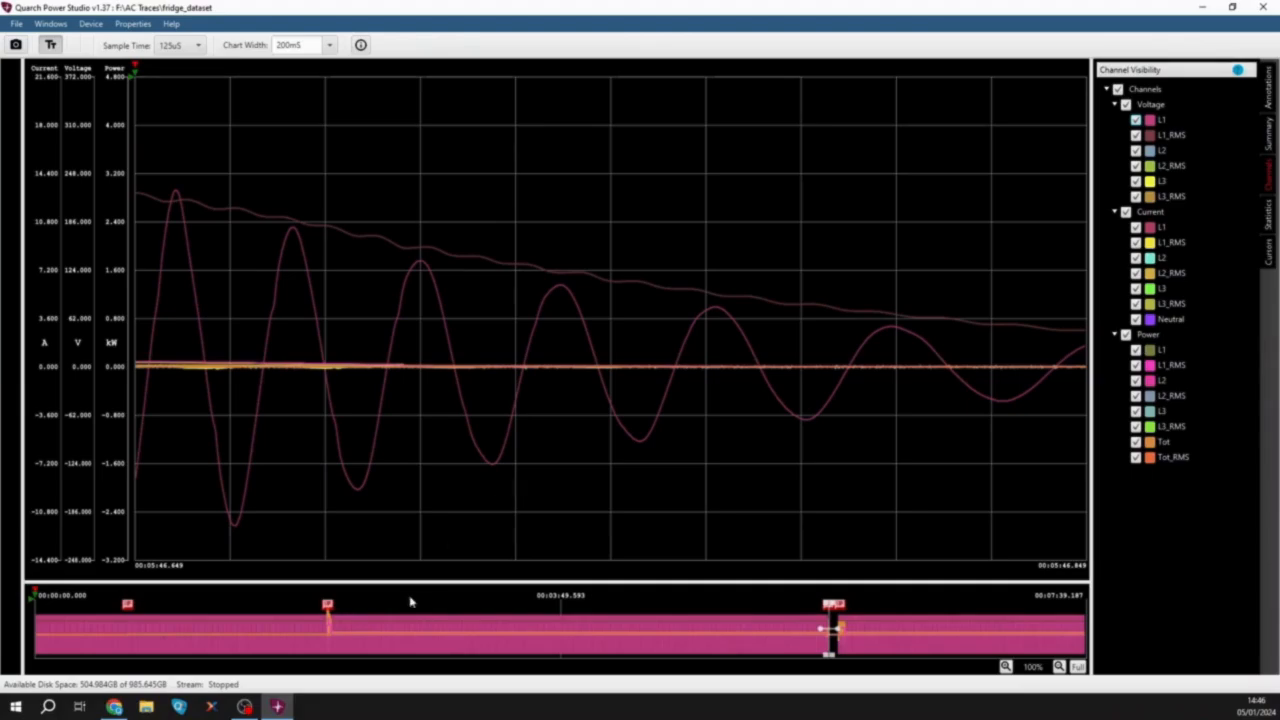
pyautogui.click(327, 636)
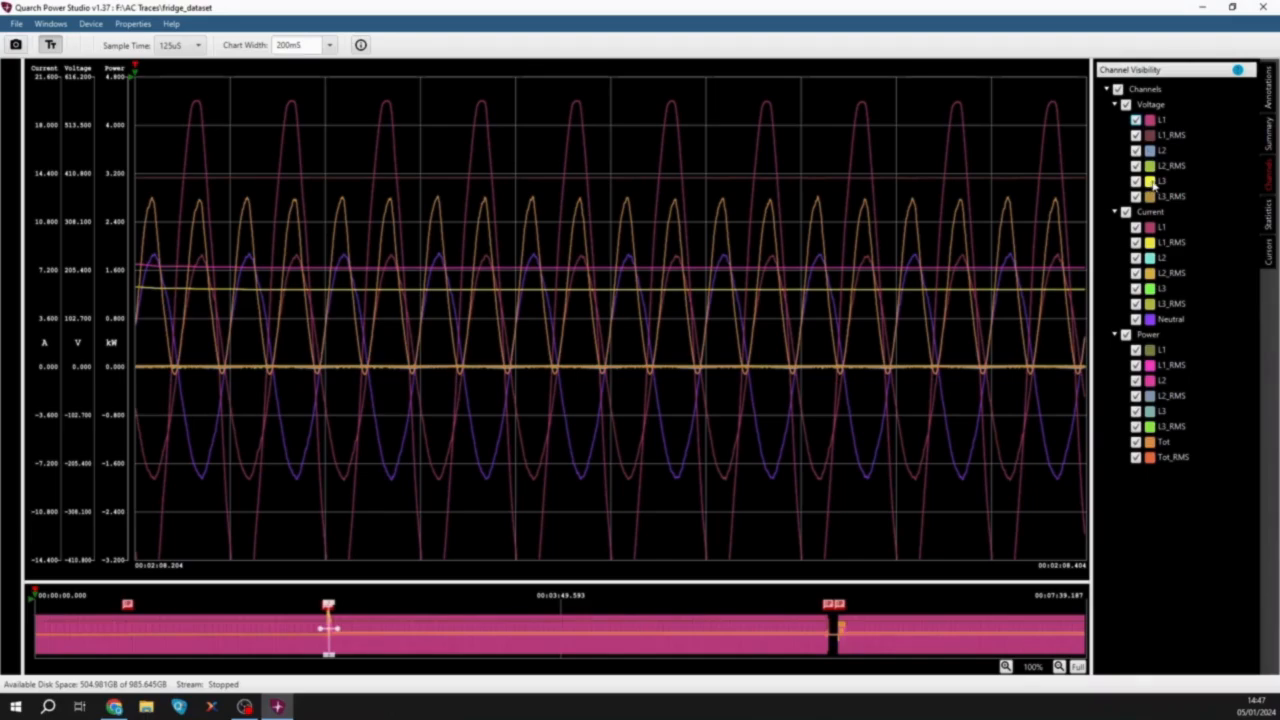
# - Hide the Current and Power channel groups and view a section near the middle of the recording with a 200 ms chart width
pyautogui.click(1126, 212)
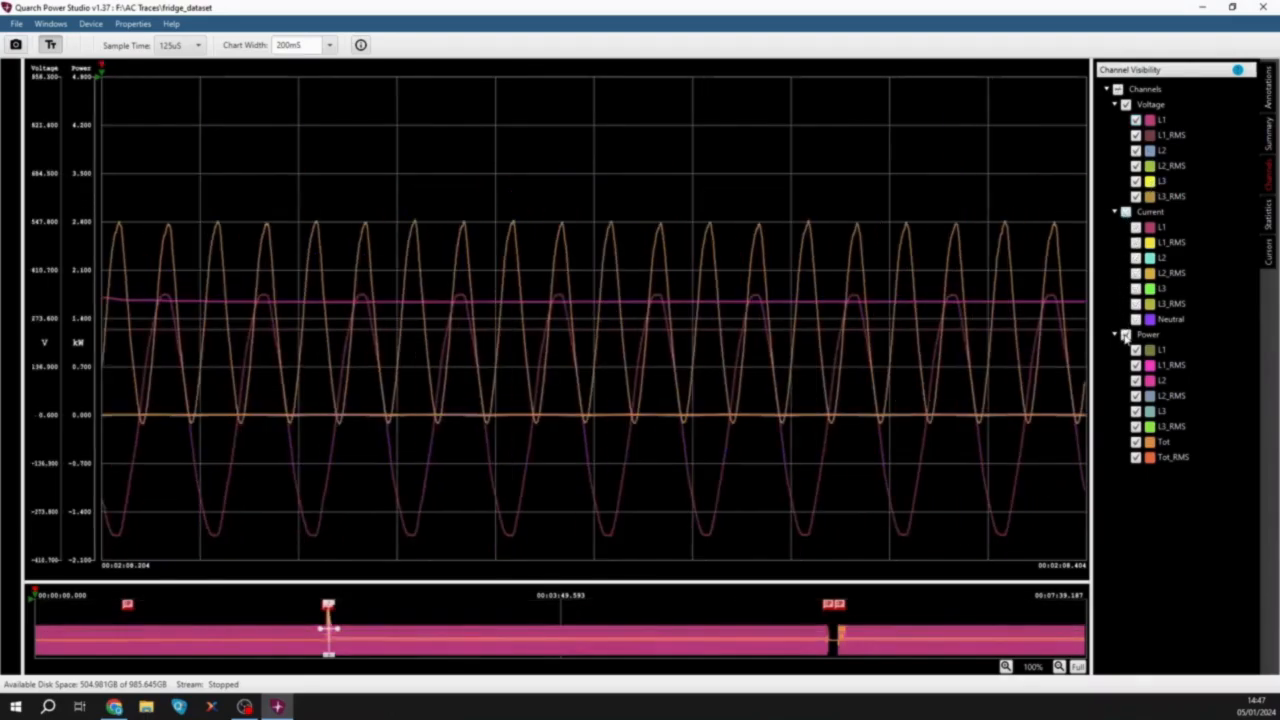
pyautogui.click(1126, 334)
pyautogui.click(533, 628)
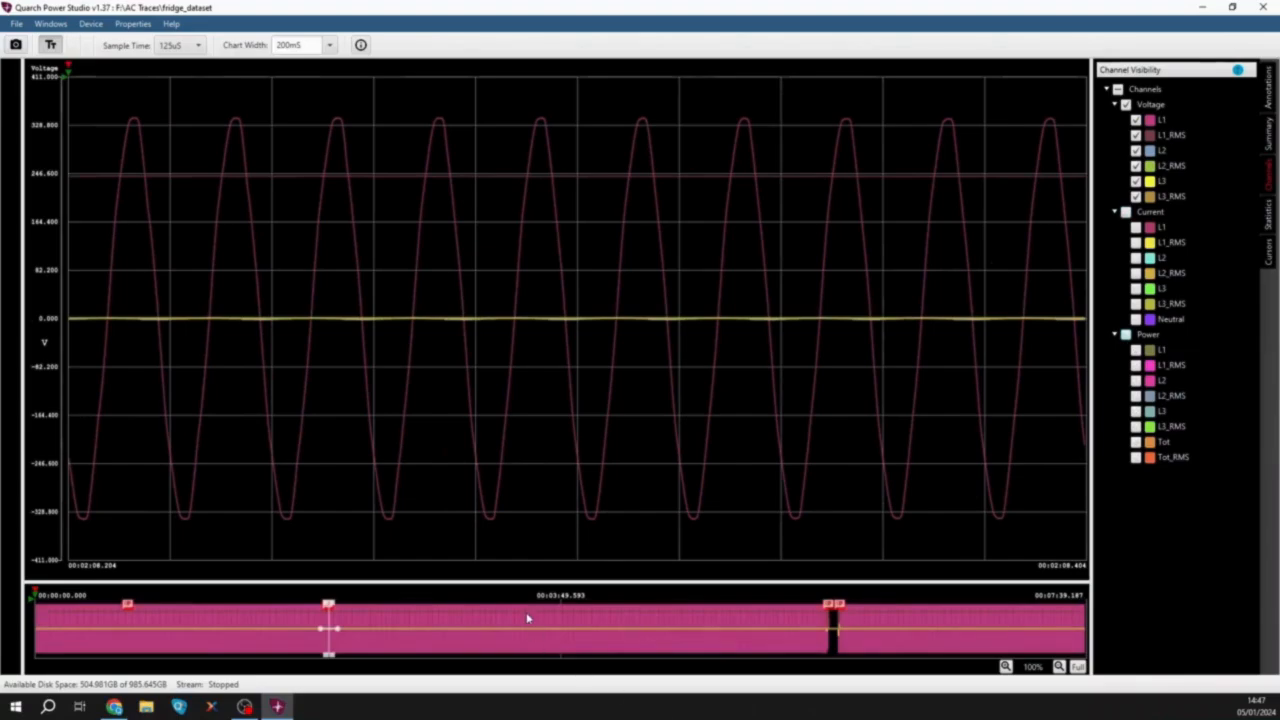
pyautogui.moveTo(525, 628); pyautogui.dragTo(511, 629)
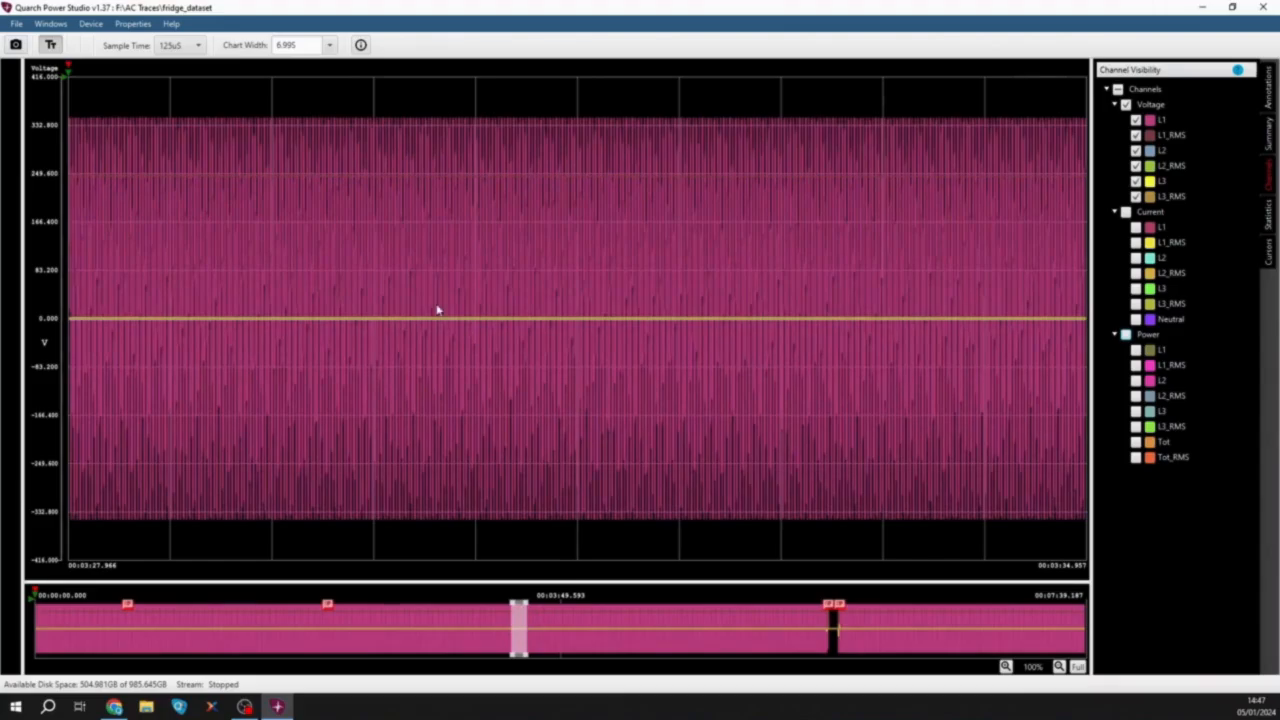
pyautogui.click(329, 45)
pyautogui.click(331, 97)
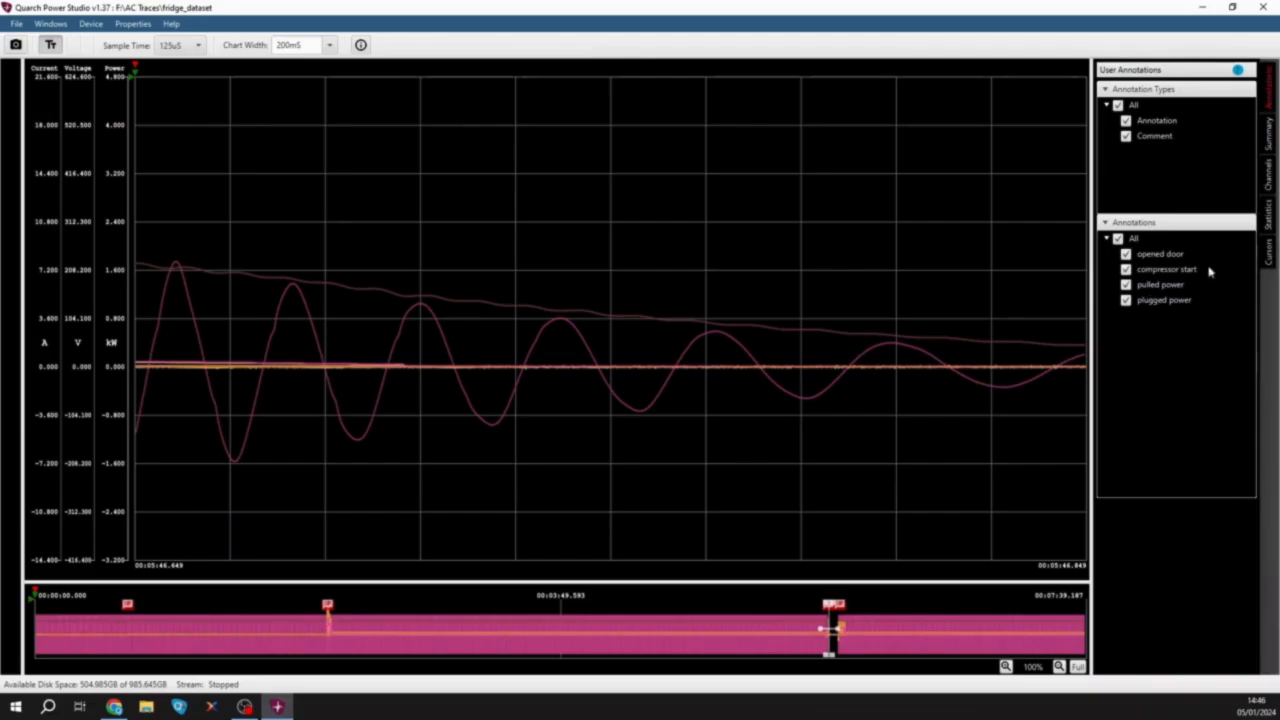
# - Show the channel visibility list, switch L1 voltage off and back on, and jump to the compressor start
pyautogui.click(1268, 178)
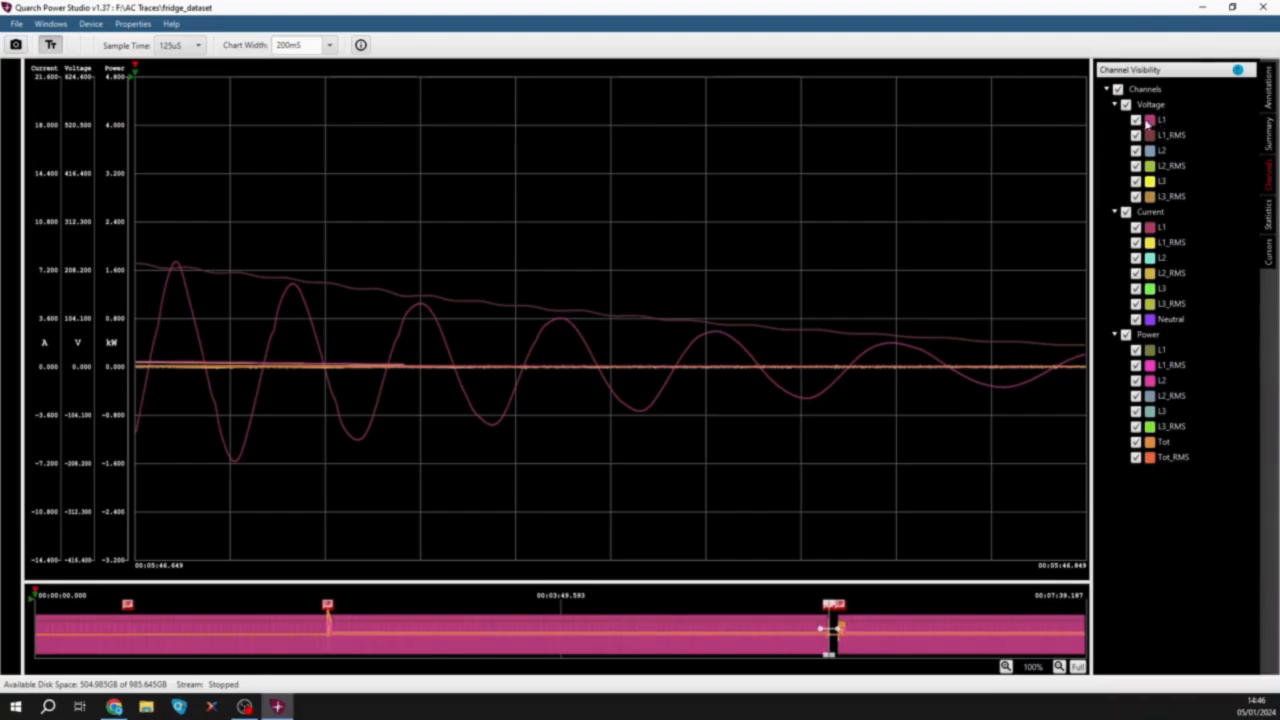
pyautogui.click(1136, 120)
pyautogui.click(1136, 120)
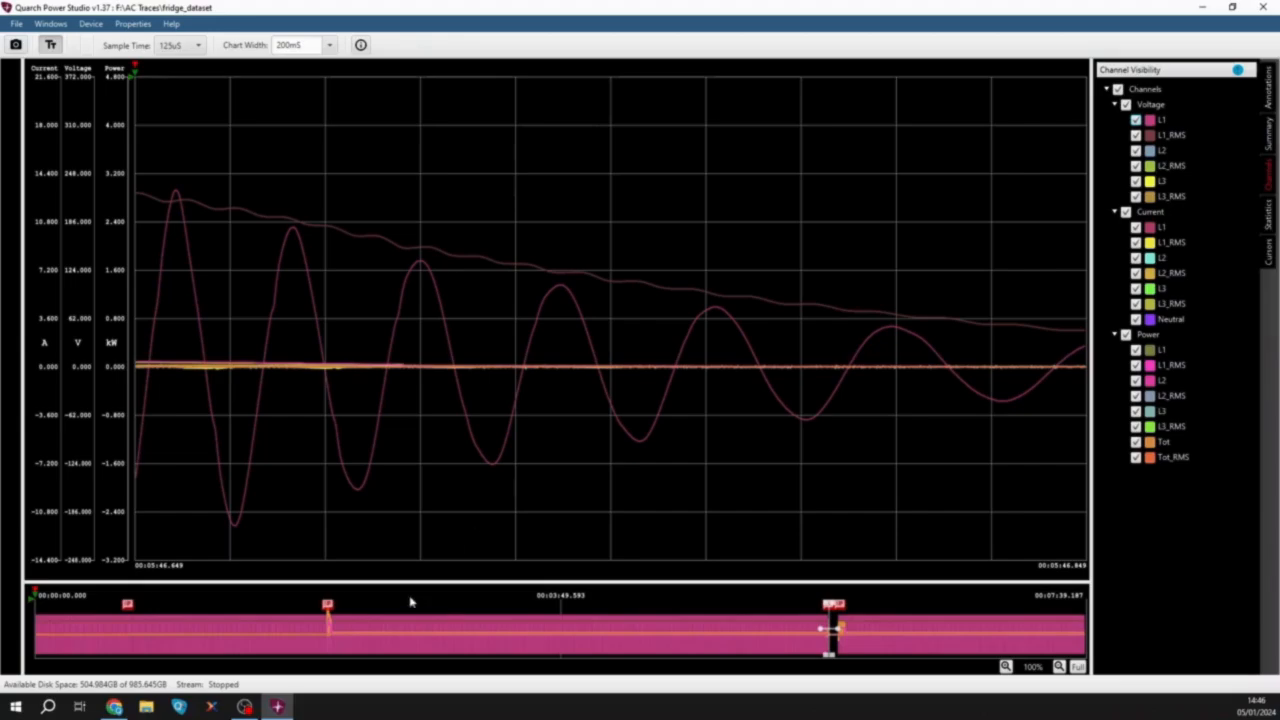
pyautogui.click(328, 636)
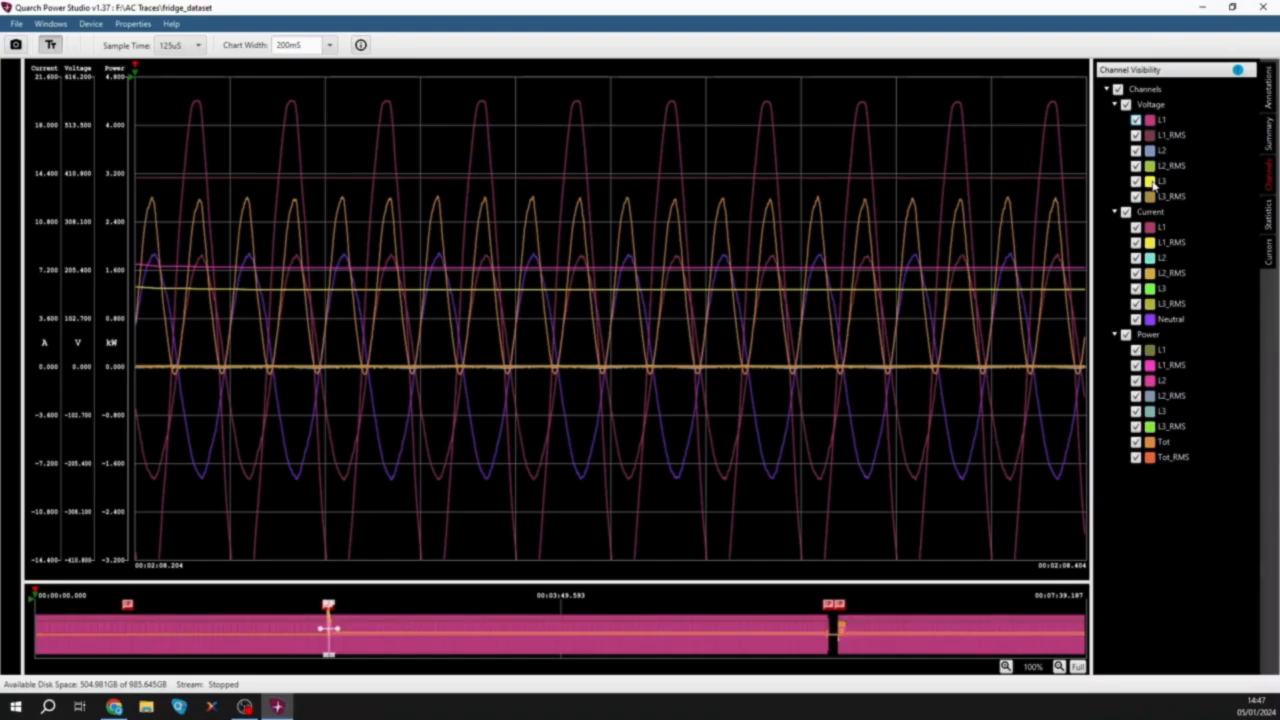
# - Show only the Voltage channels and view 200 ms of the waveform about 3 min 31 s into the recording
pyautogui.click(1125, 213)
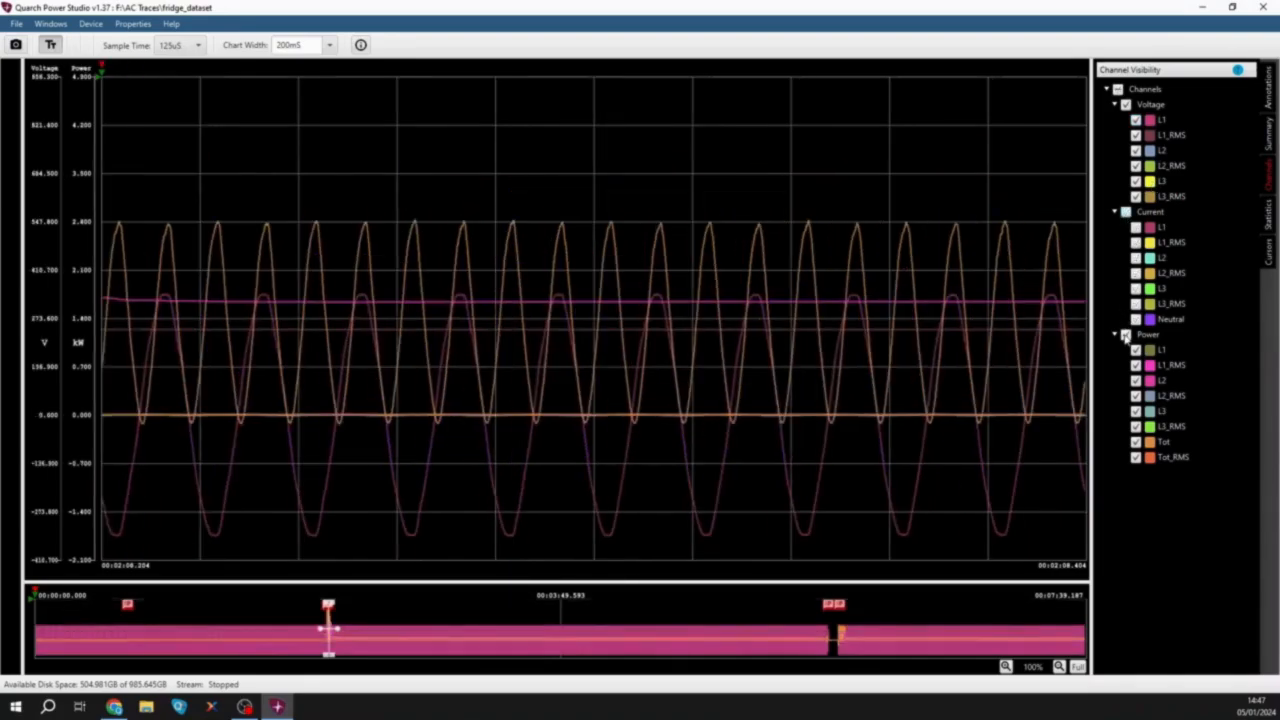
pyautogui.click(1125, 335)
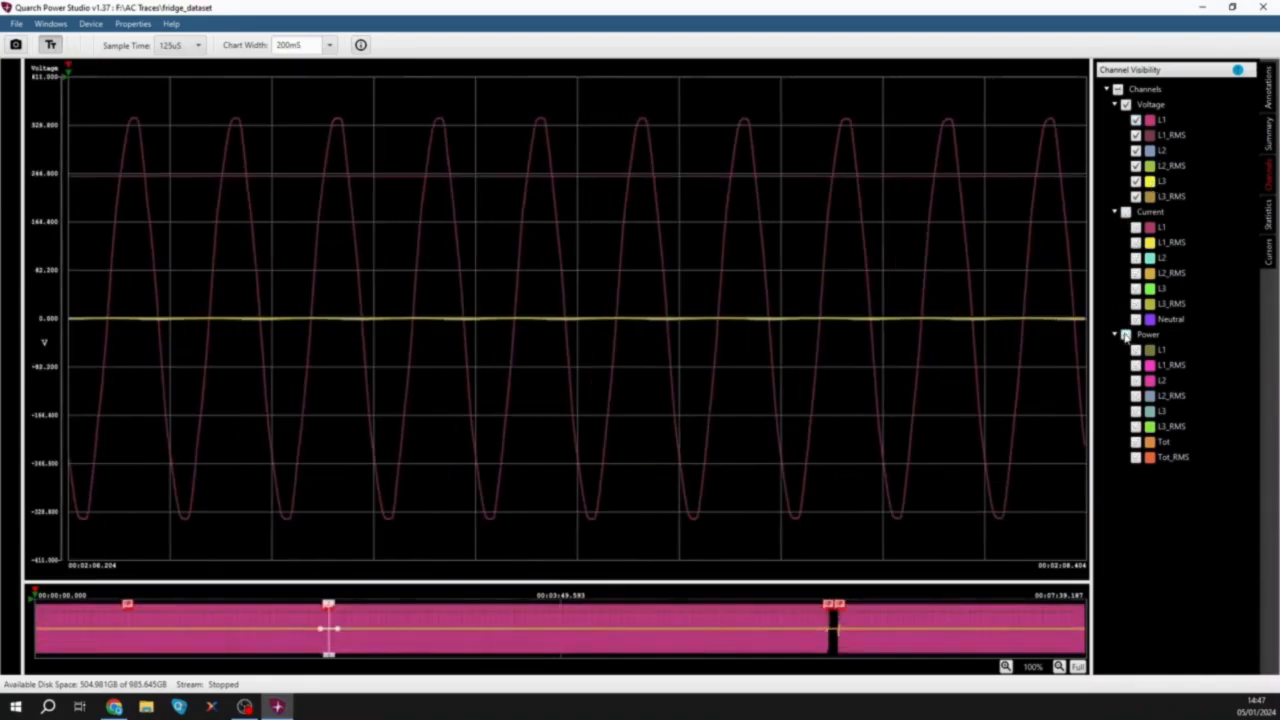
pyautogui.click(527, 628)
pyautogui.moveTo(527, 628); pyautogui.dragTo(512, 628)
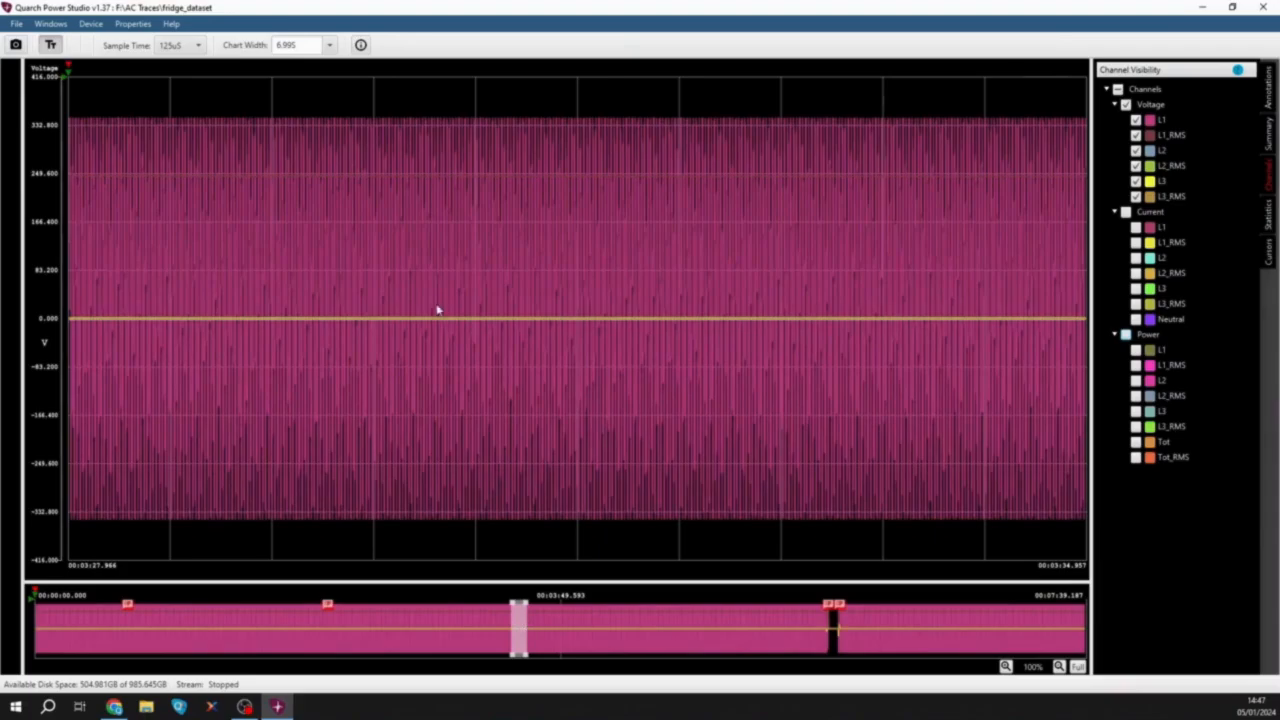
pyautogui.click(329, 45)
pyautogui.click(330, 98)
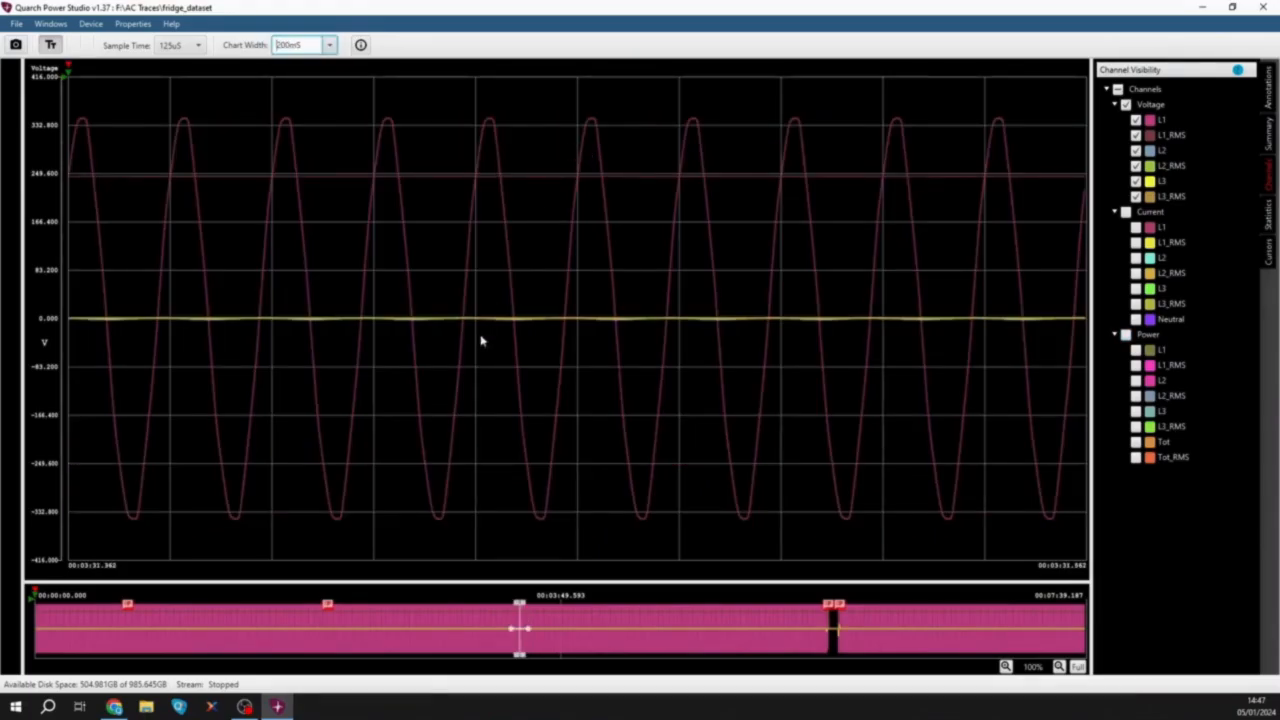
# - Open the wilderness chago etron three phase recording from the AC Traces\EV Charging folder on drive F:
pyautogui.click(16, 23)
pyautogui.click(30, 79)
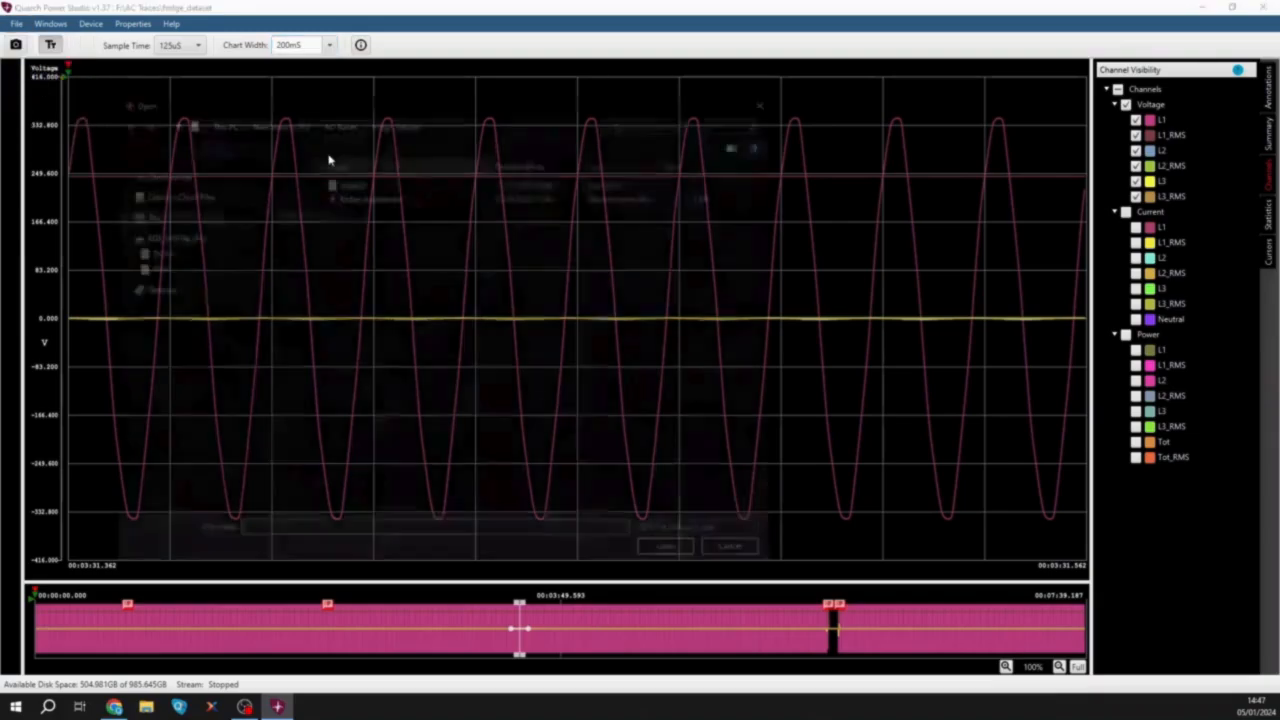
pyautogui.click(288, 122)
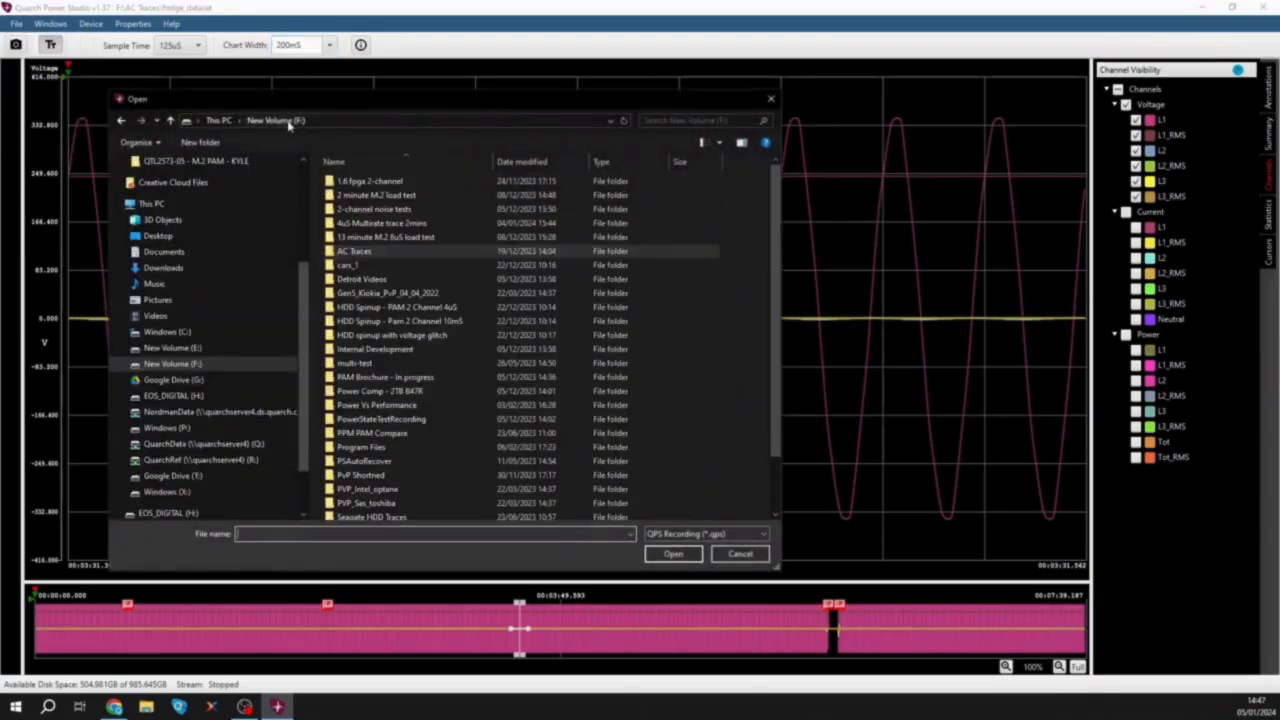
pyautogui.doubleClick(372, 252)
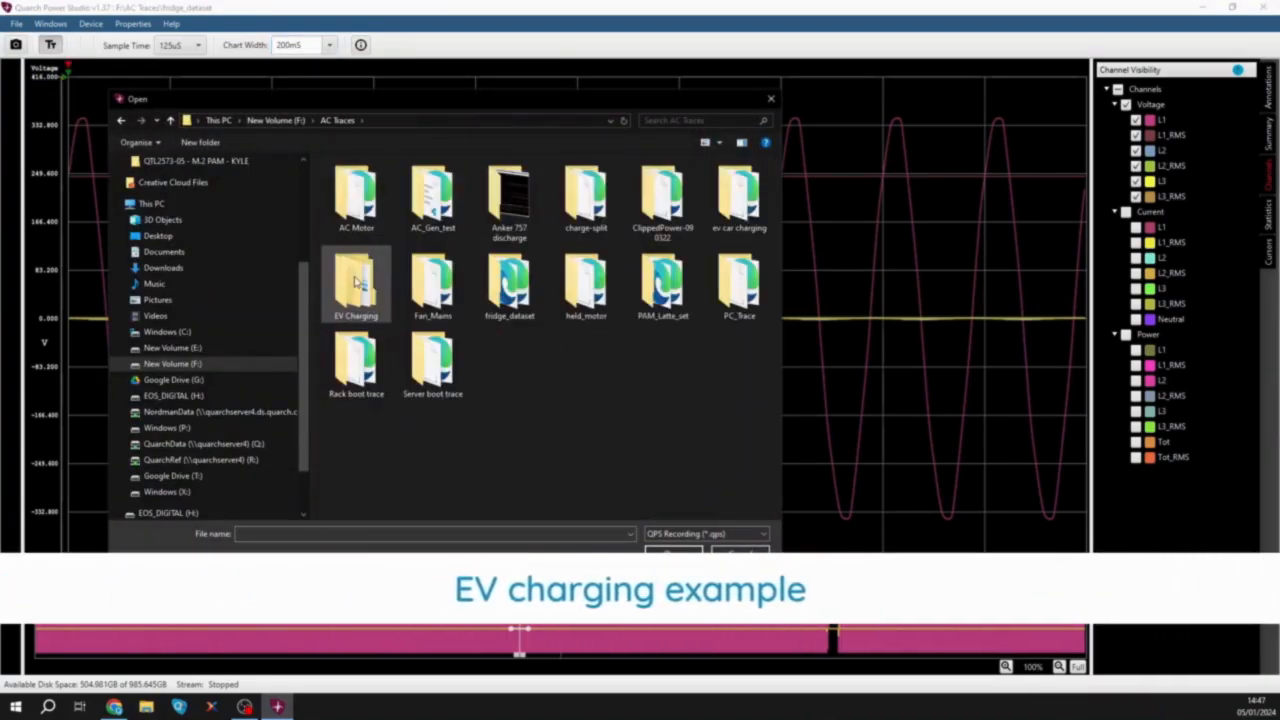
pyautogui.doubleClick(370, 262)
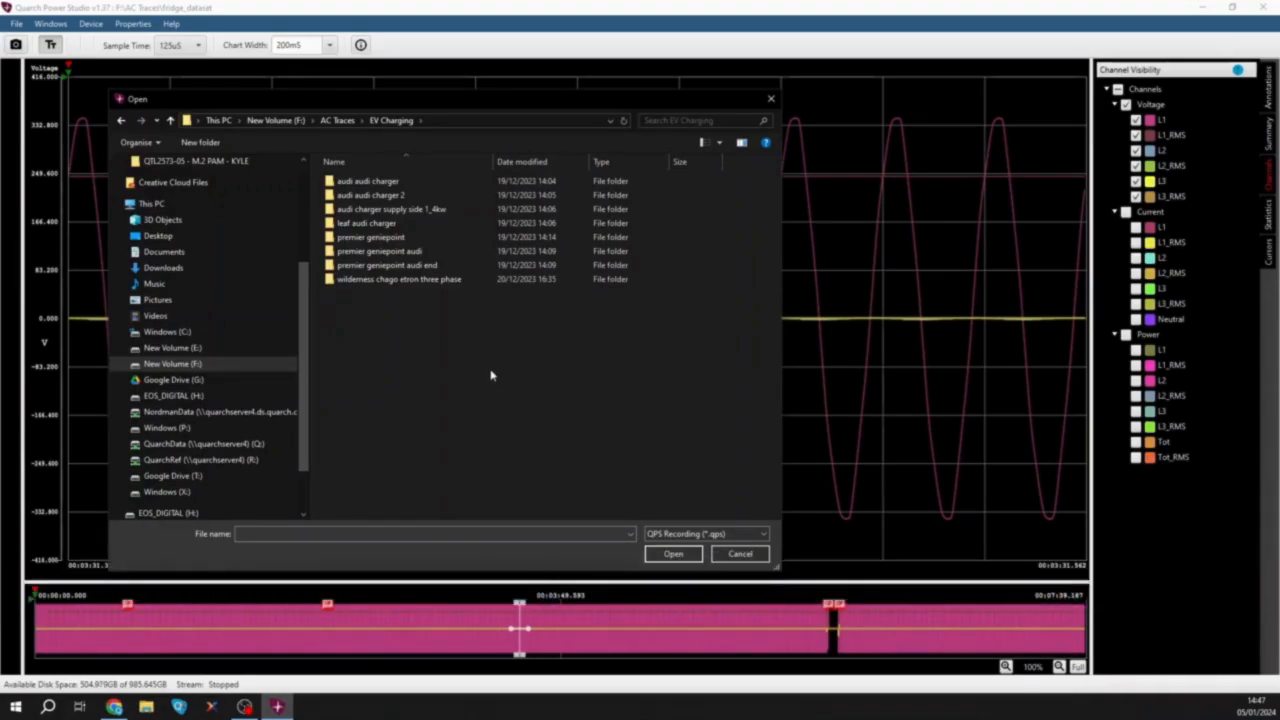
pyautogui.doubleClick(403, 280)
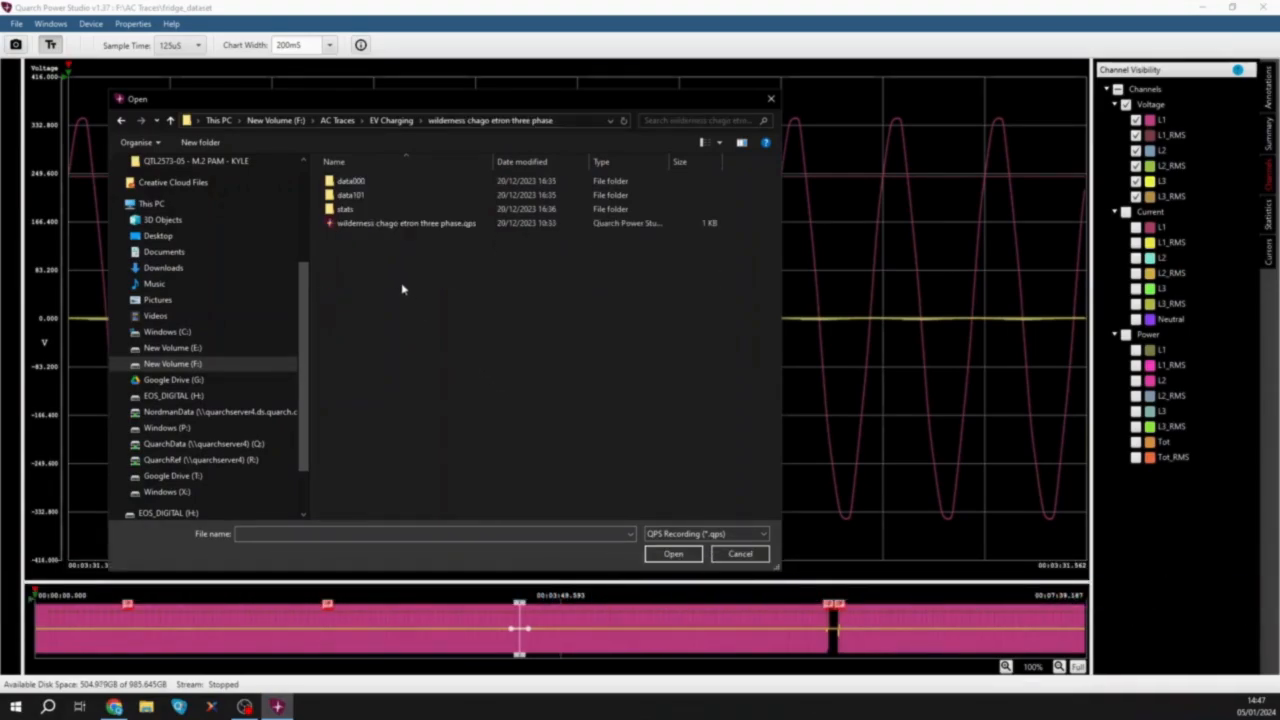
pyautogui.click(386, 224)
pyautogui.doubleClick(386, 224)
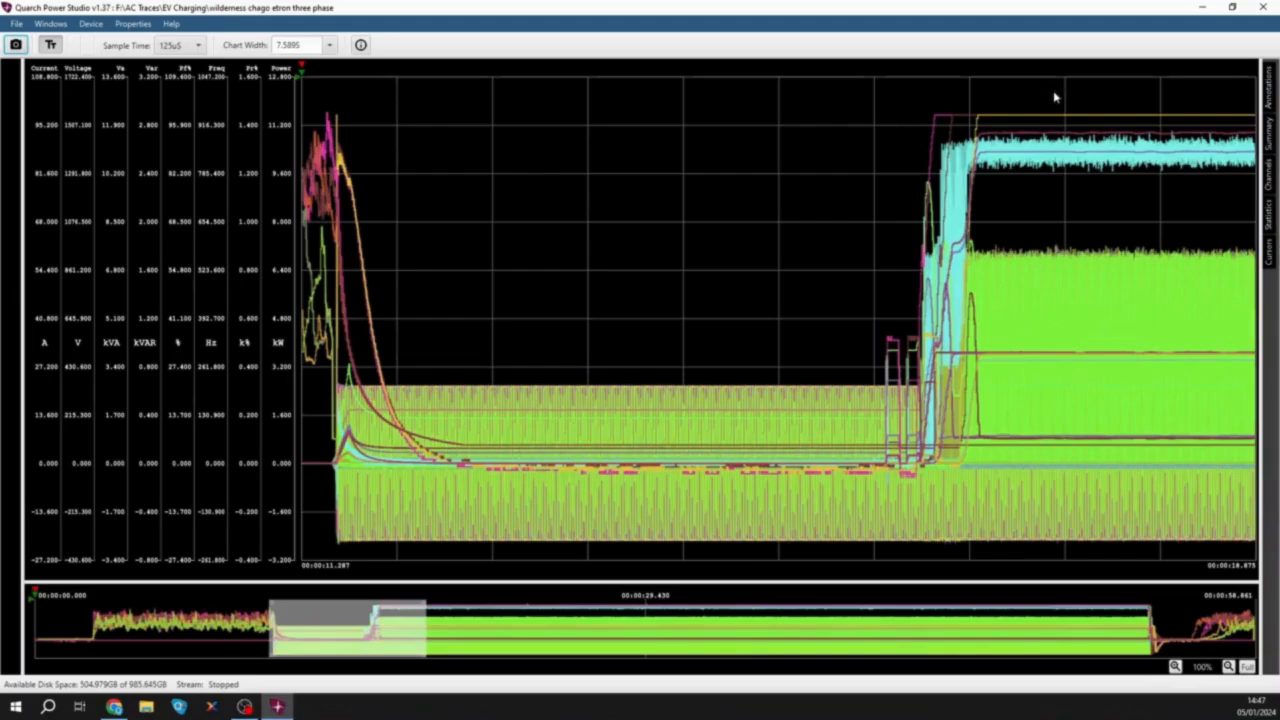
# - Review the EV charging trace's channel list, including the synthetic frequency, power factor, THD, VA and VAR channels
pyautogui.click(1270, 180)
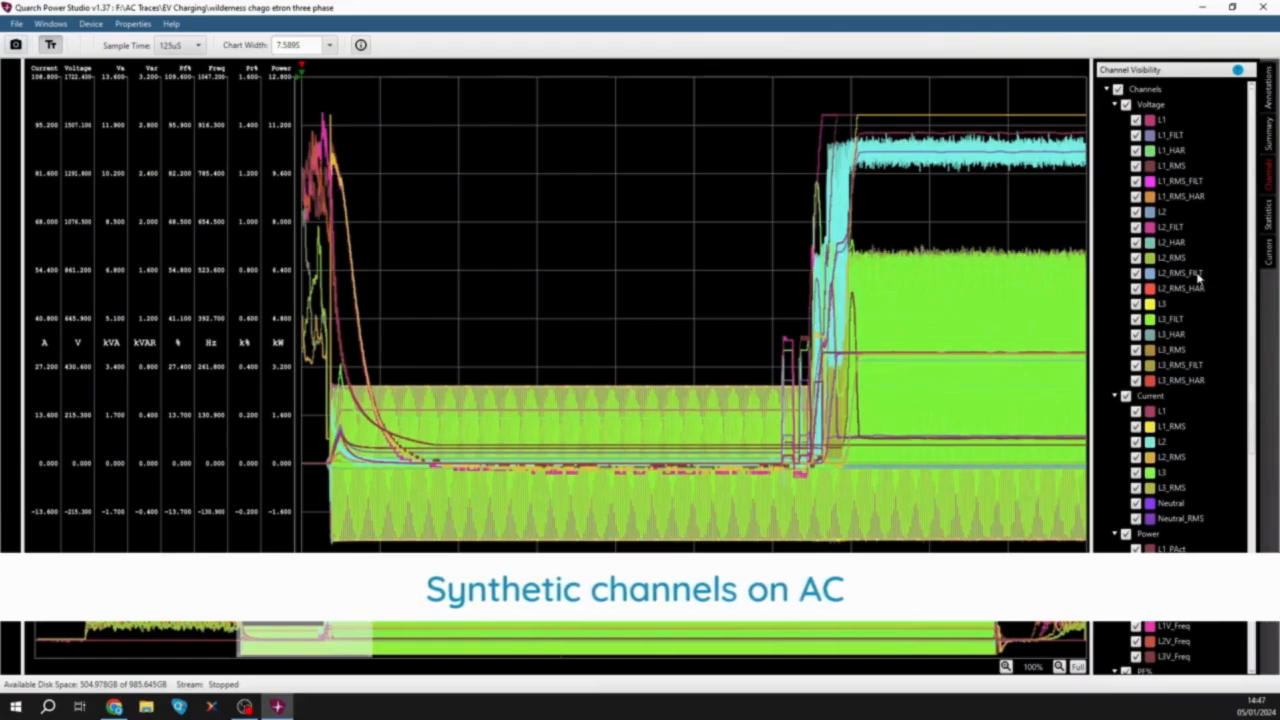
pyautogui.scroll(-3, 1188, 365)
pyautogui.scroll(-4, 1186, 392)
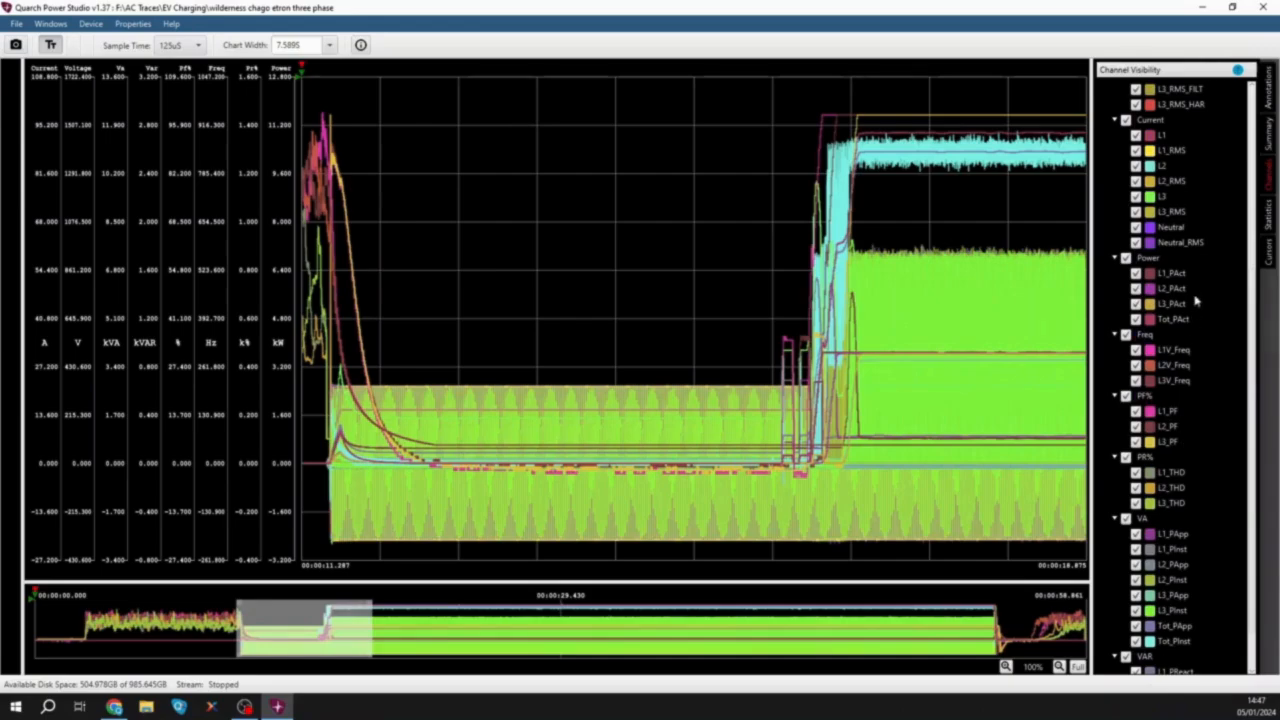
pyautogui.scroll(-1, 1192, 295)
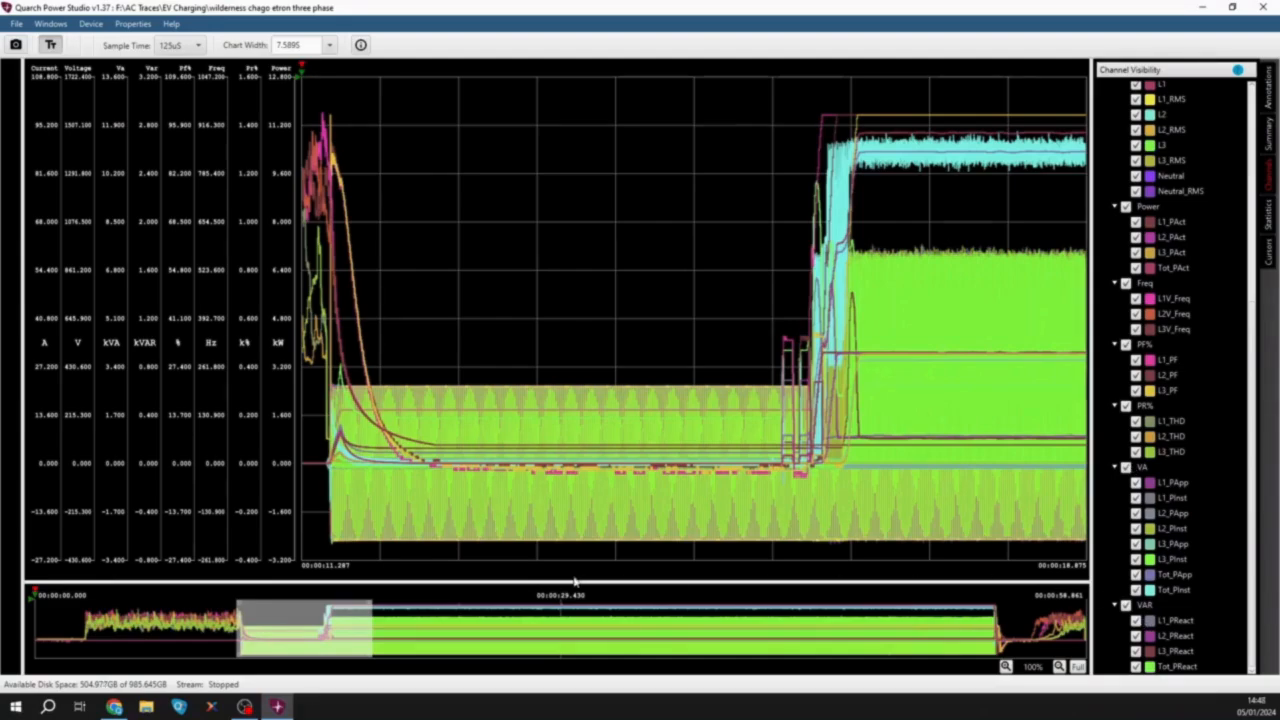
# - Hide the PF%, PR%, VA, Freq and Power channel groups, zooming in on the voltage onset near 11.5 s and back out
pyautogui.moveTo(367, 633); pyautogui.dragTo(258, 627)
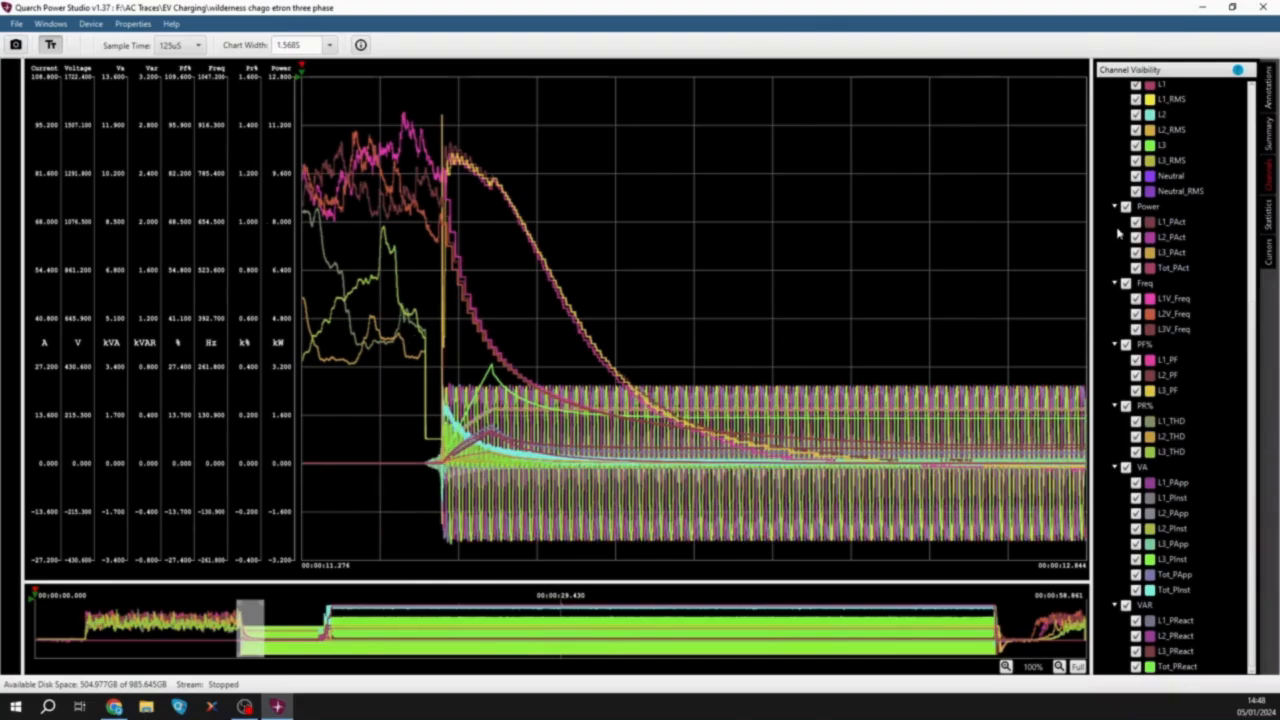
pyautogui.click(1126, 345)
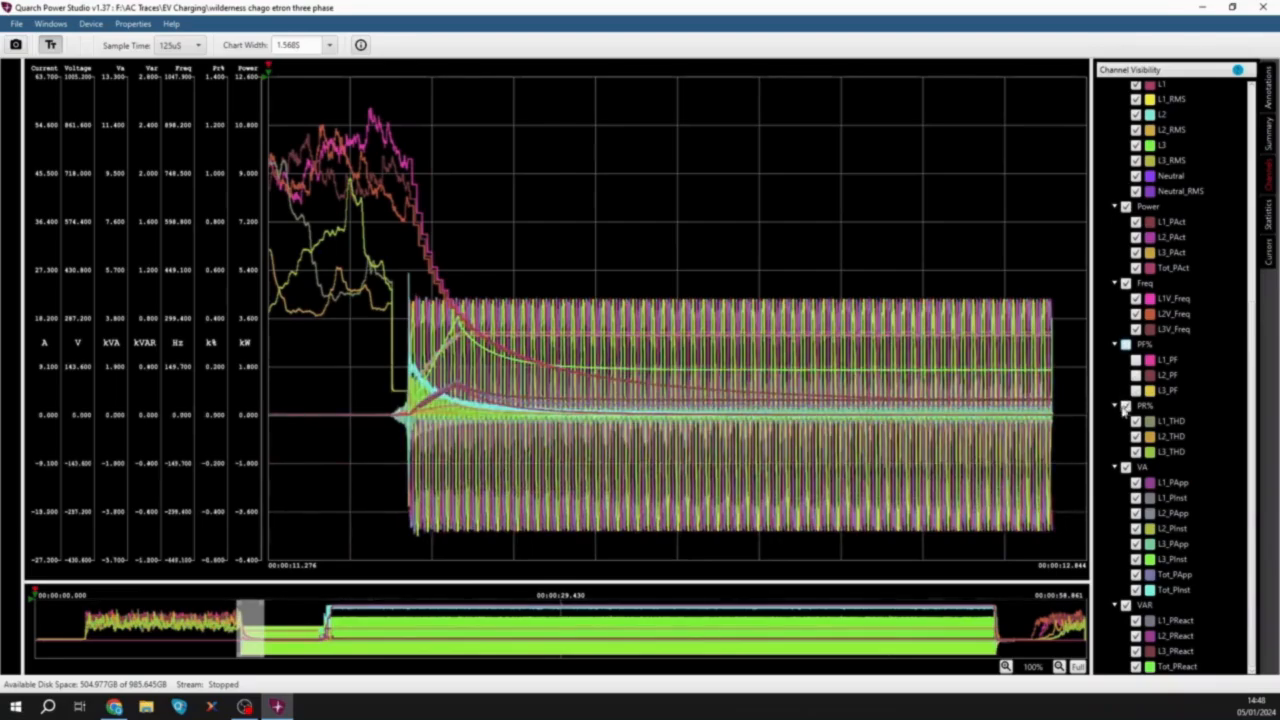
pyautogui.click(1126, 406)
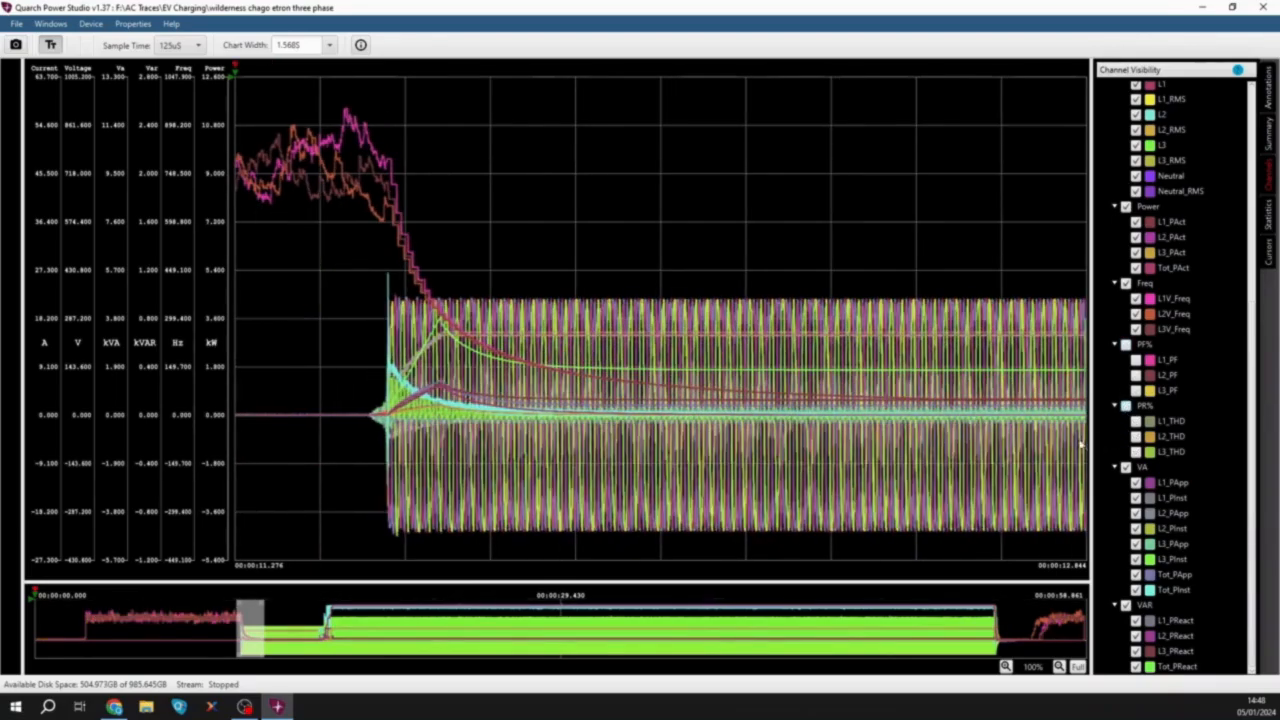
pyautogui.click(1126, 467)
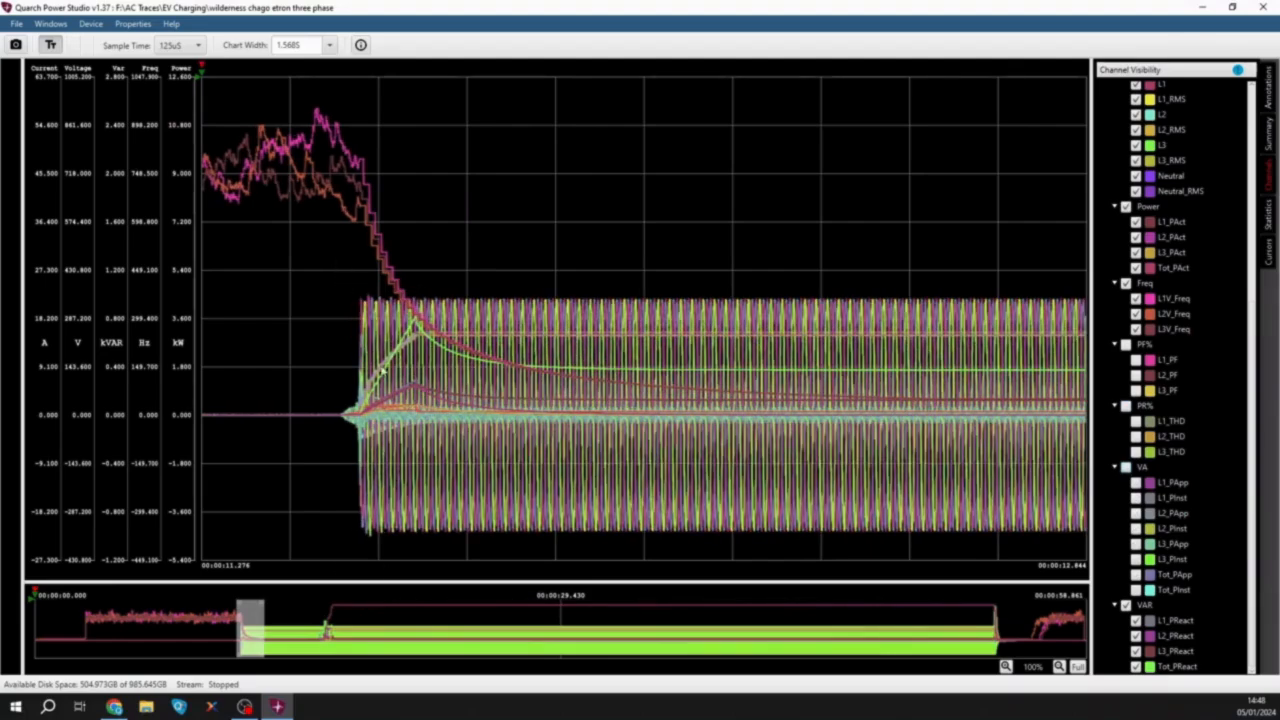
pyautogui.moveTo(338, 262); pyautogui.dragTo(570, 584)
pyautogui.click(1126, 283)
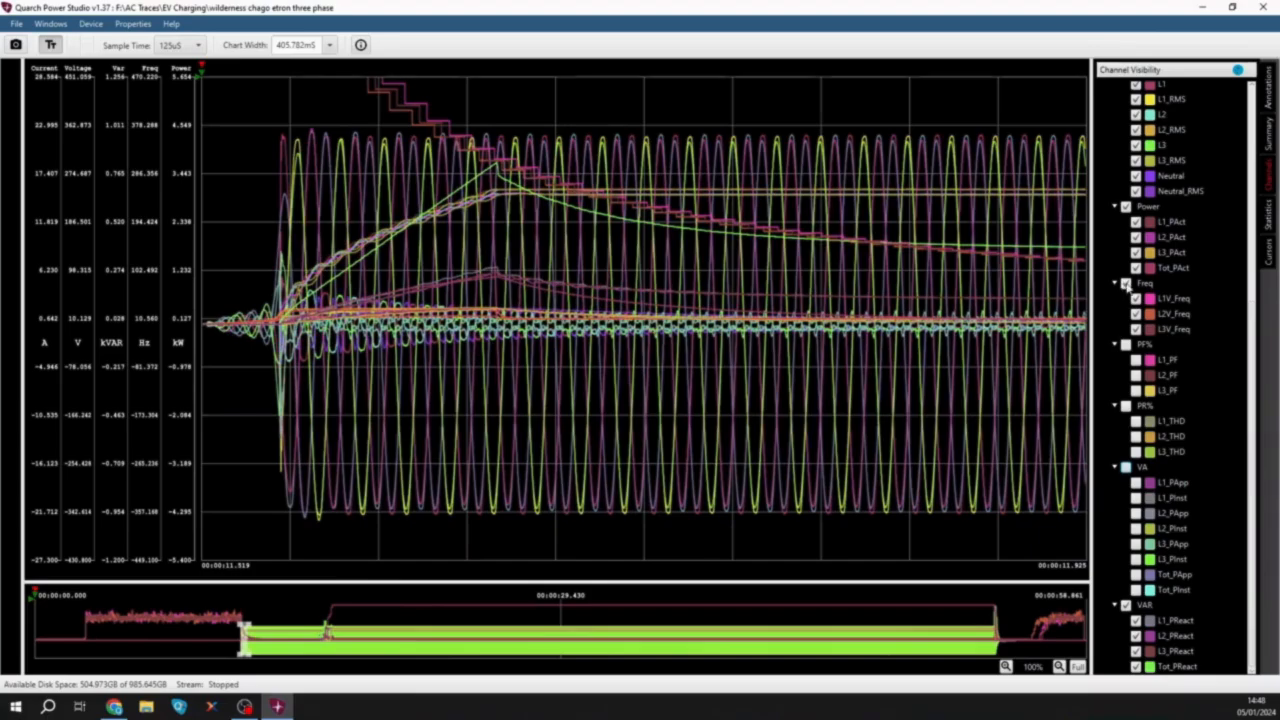
pyautogui.click(1126, 206)
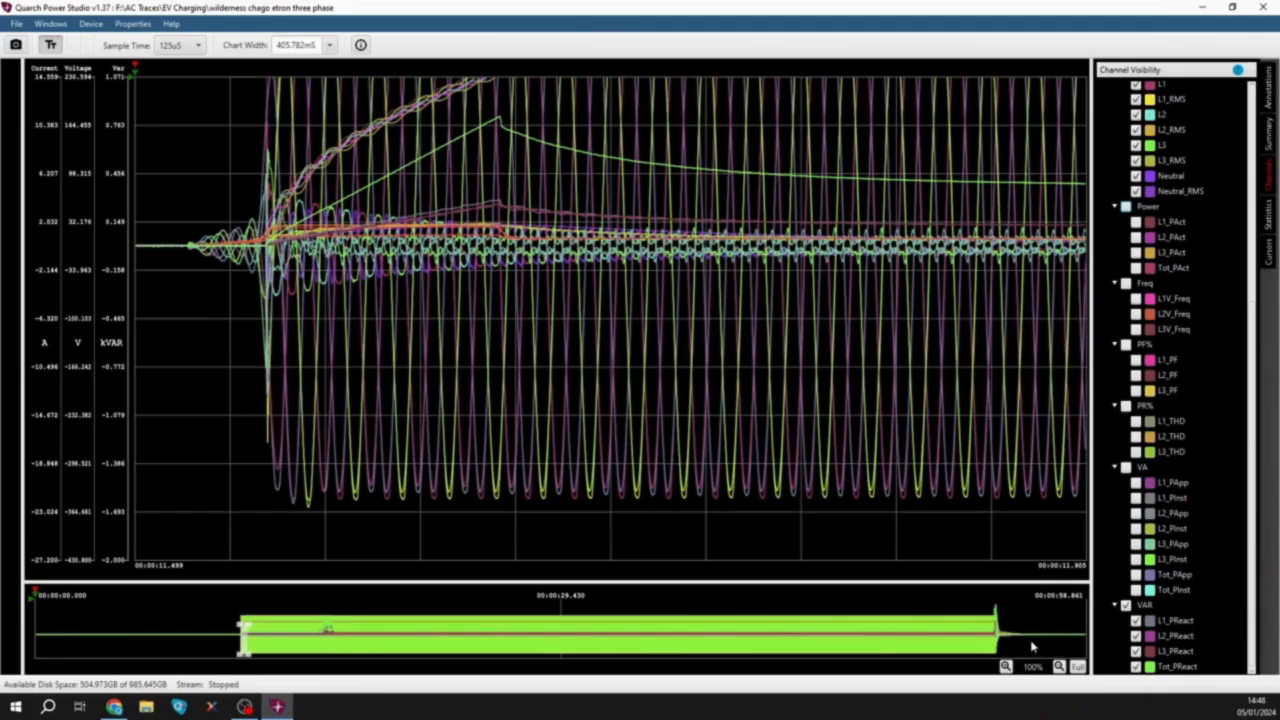
pyautogui.click(1078, 667)
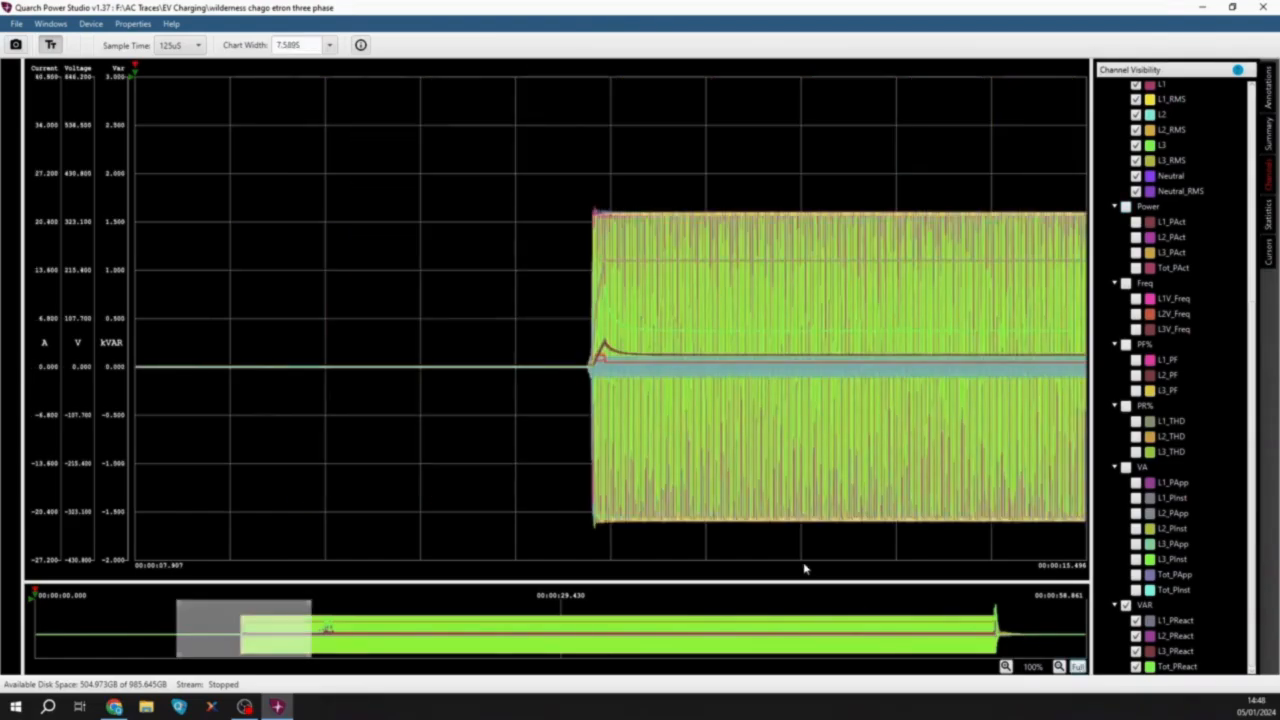
# - Zoom in on the power-on transient near 11.5 s to a window of about 169 ms and hide the Voltage channel group
pyautogui.moveTo(578, 178); pyautogui.dragTo(843, 592)
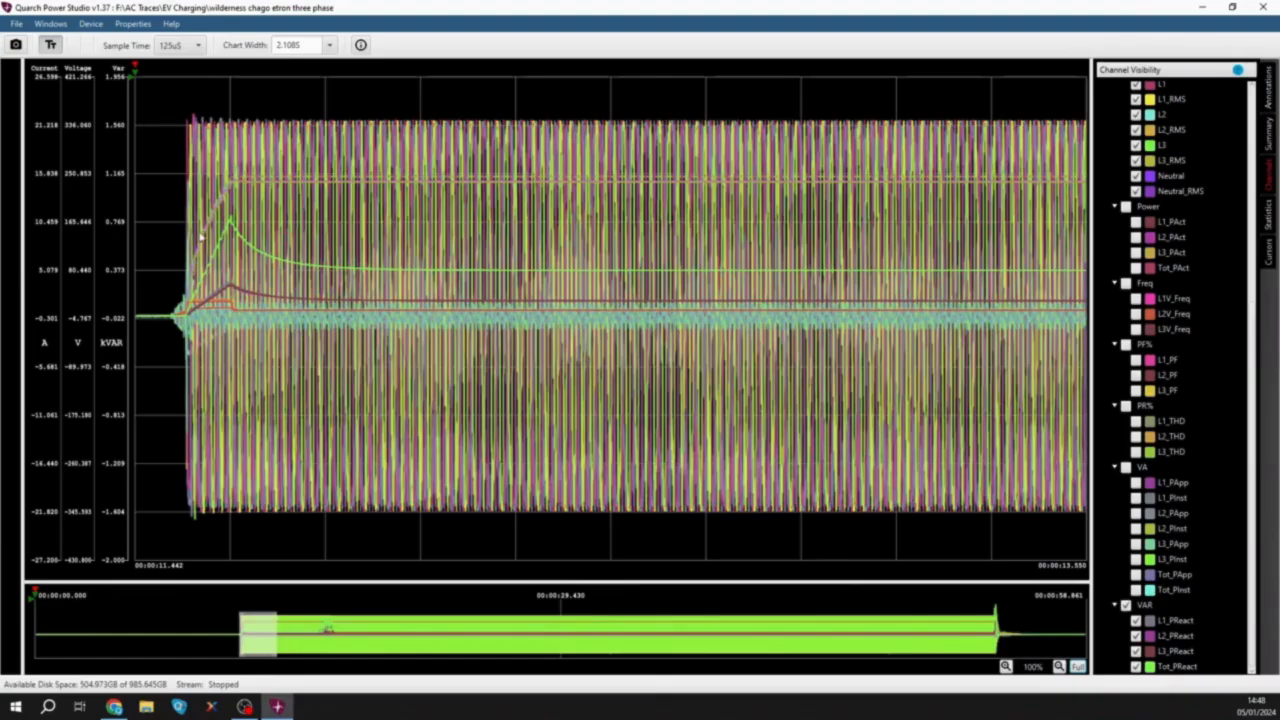
pyautogui.moveTo(168, 116)
pyautogui.mouseDown()
pyautogui.moveTo(232, 200)
pyautogui.moveTo(248, 300)
pyautogui.mouseUp()
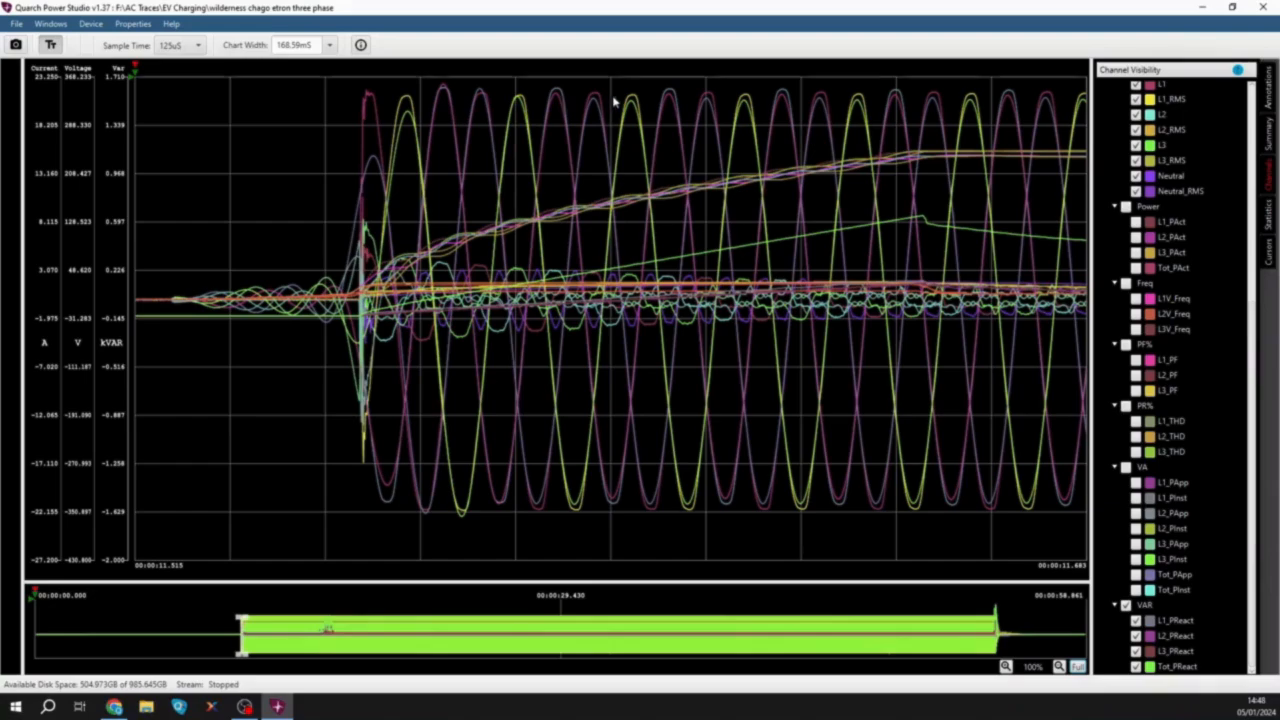
pyautogui.scroll(6, 1185, 245)
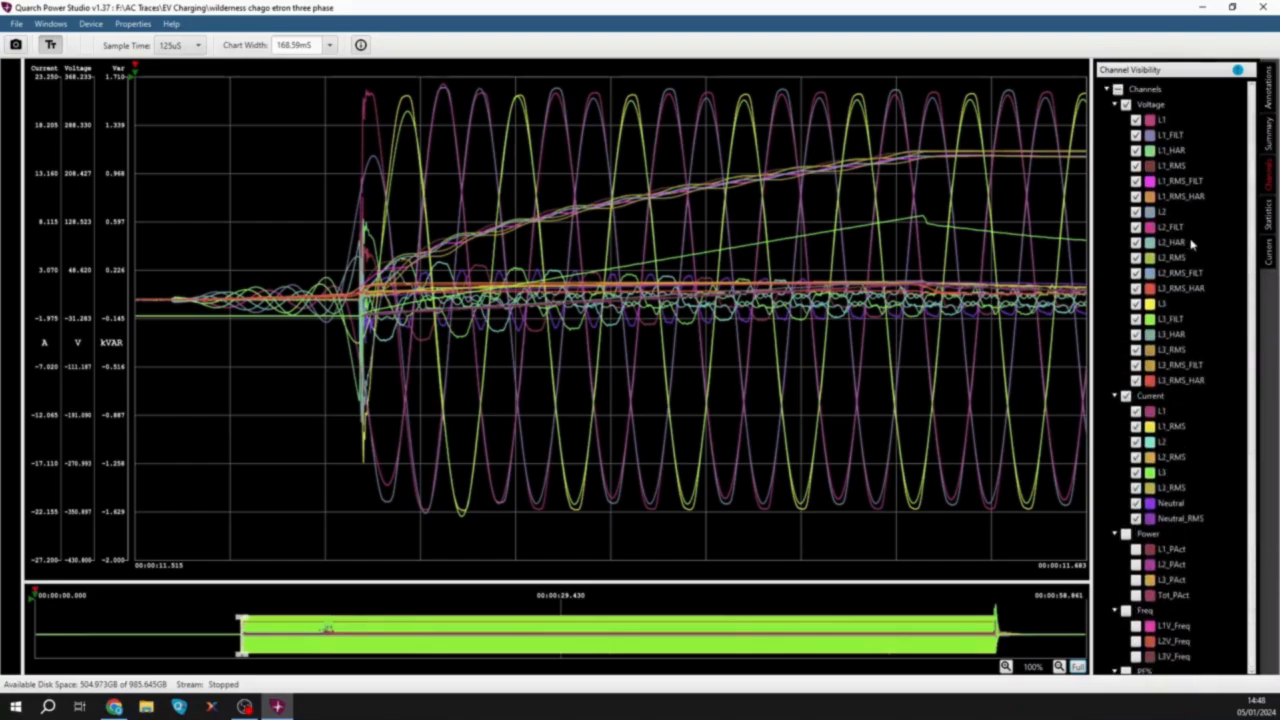
pyautogui.click(1126, 104)
# - Show the PF% channel group instead of VAR and view the waveform about 17.5 s into the recording
pyautogui.scroll(-3, 1160, 330)
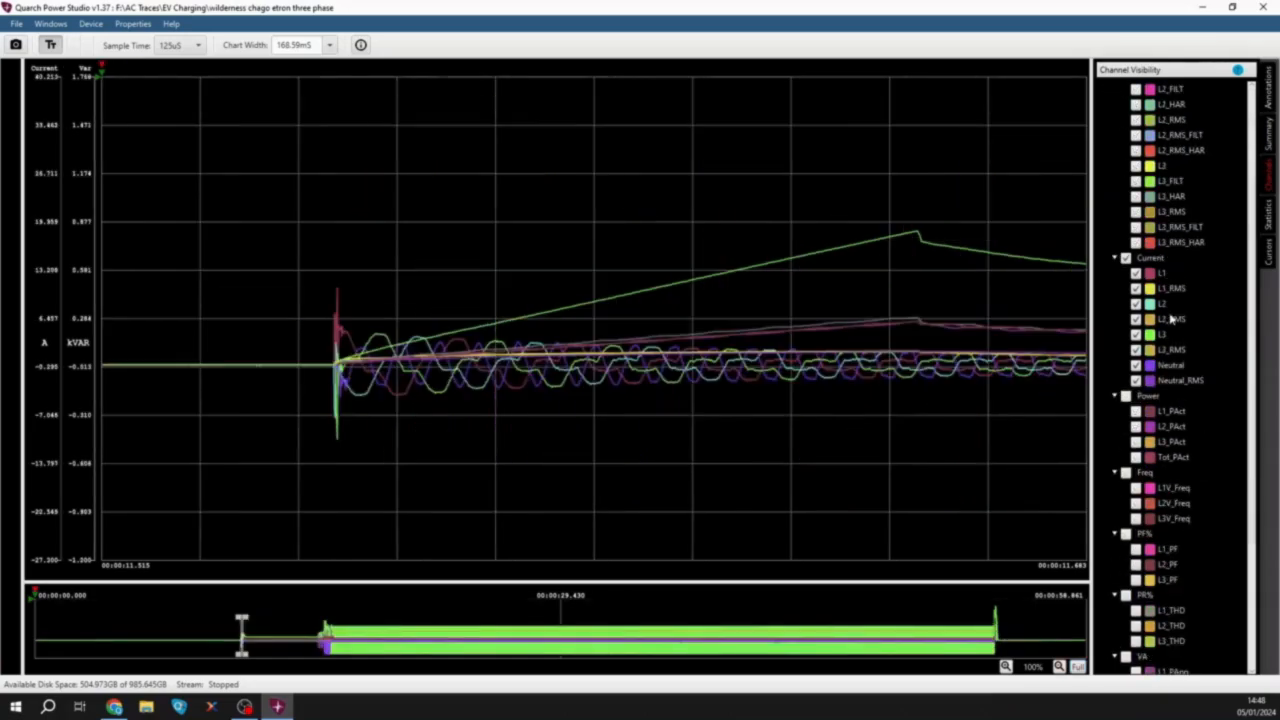
pyautogui.click(1126, 534)
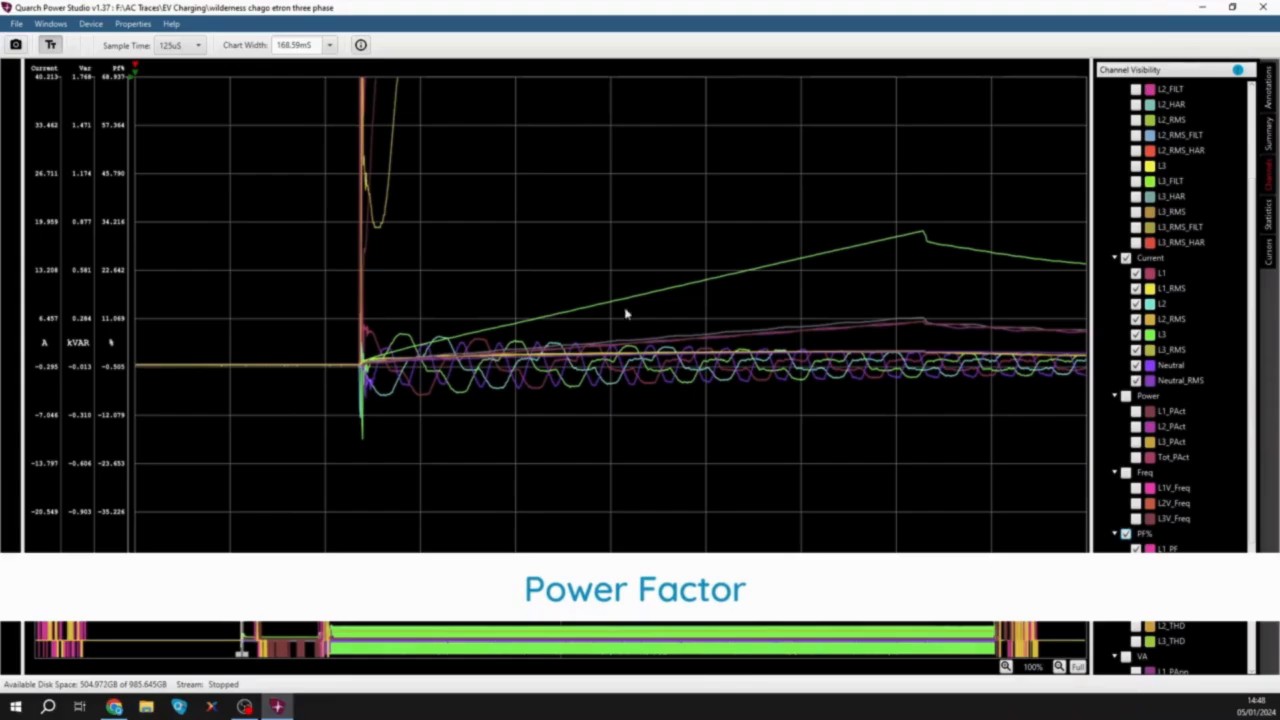
pyautogui.click(348, 638)
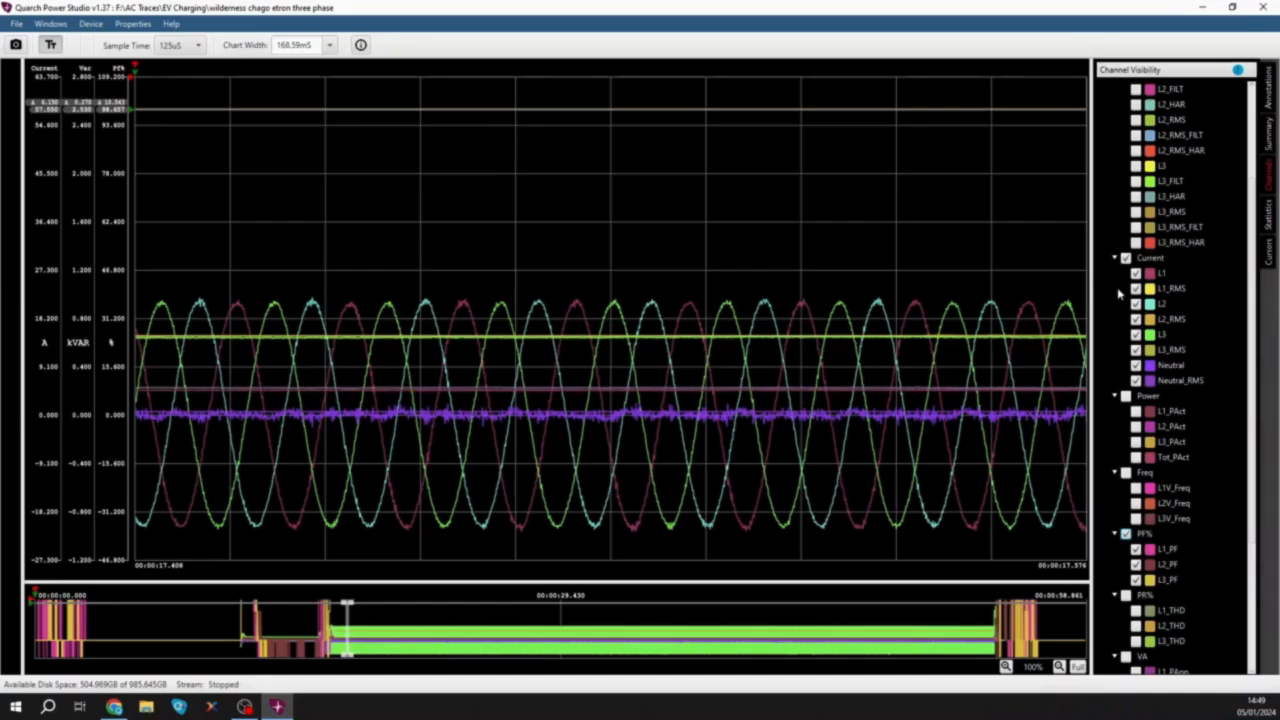
pyautogui.scroll(-3, 1137, 428)
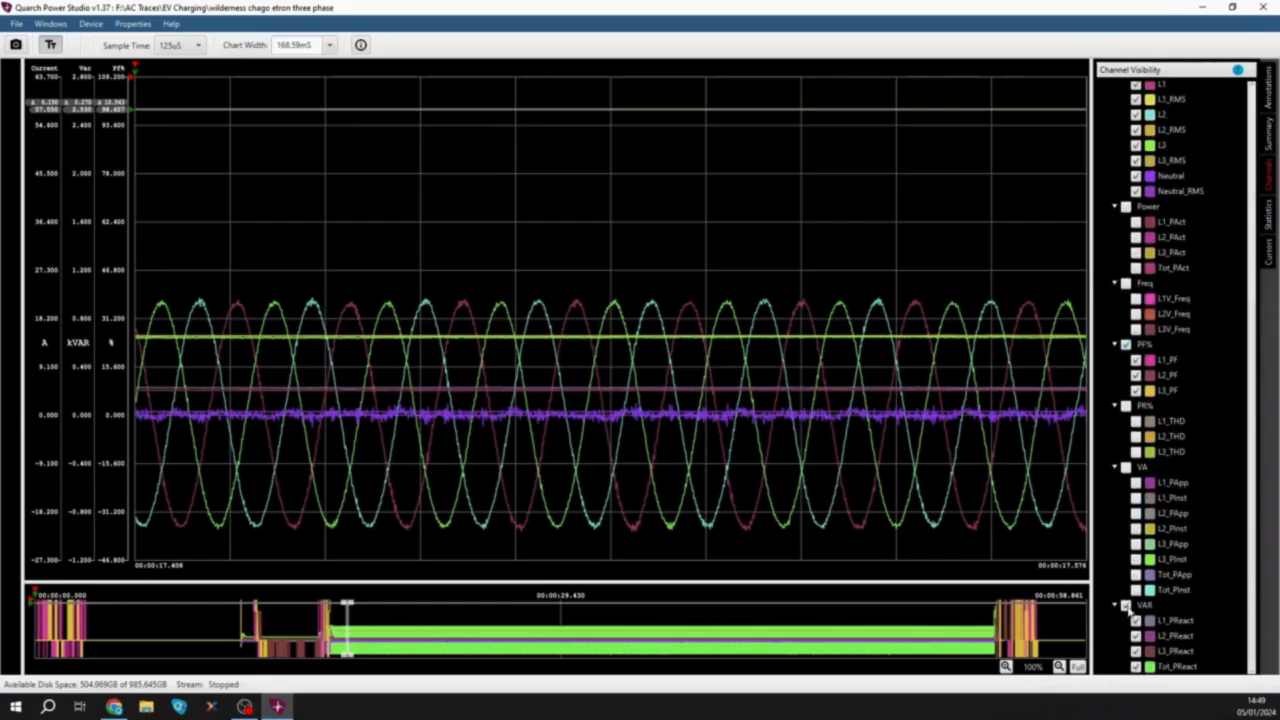
pyautogui.click(1125, 606)
# - Hide every Current channel except L1 and show the Voltage L1 channel alongside it
pyautogui.scroll(5, 1190, 350)
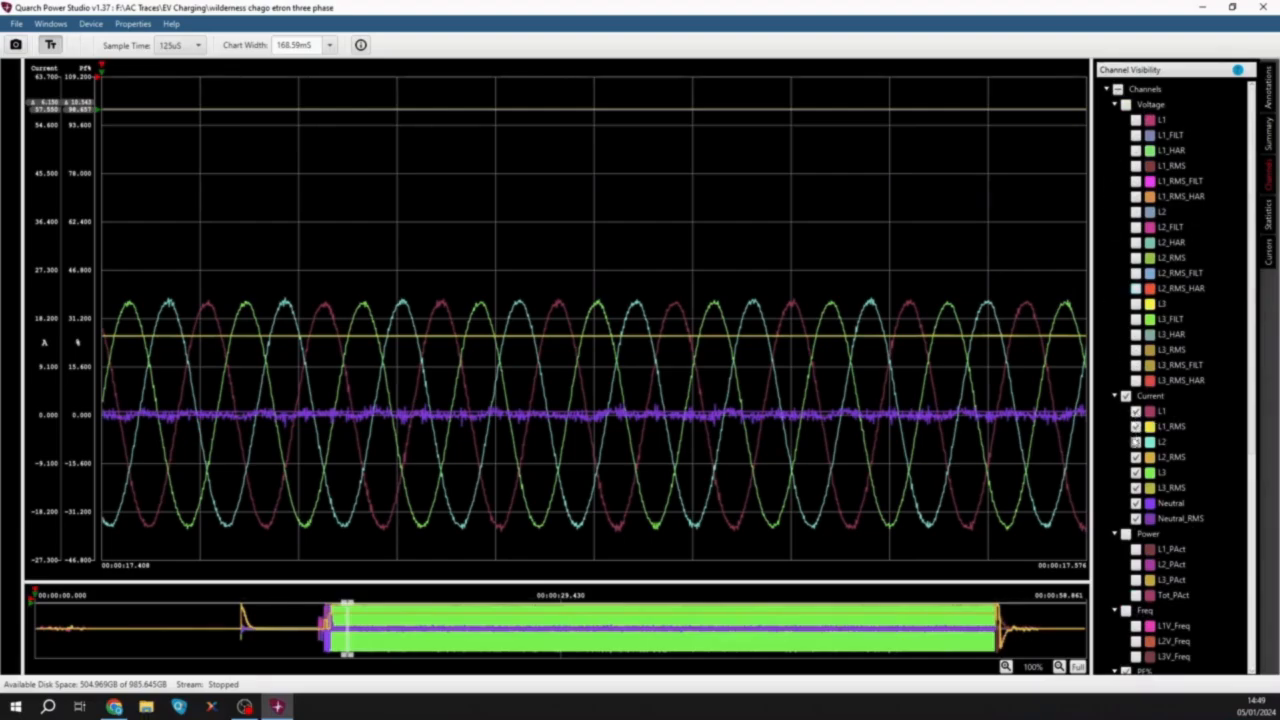
pyautogui.click(1136, 441)
pyautogui.click(1136, 456)
pyautogui.click(1136, 472)
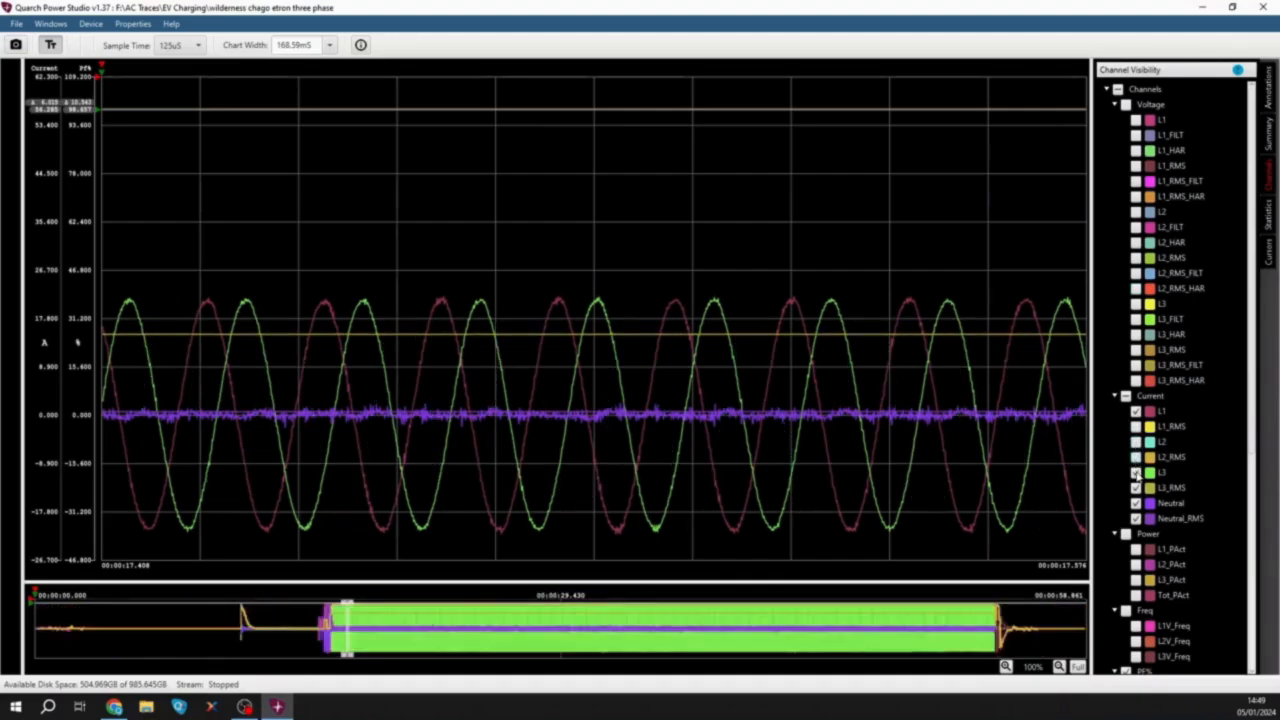
pyautogui.click(1136, 487)
pyautogui.click(1136, 503)
pyautogui.click(1136, 518)
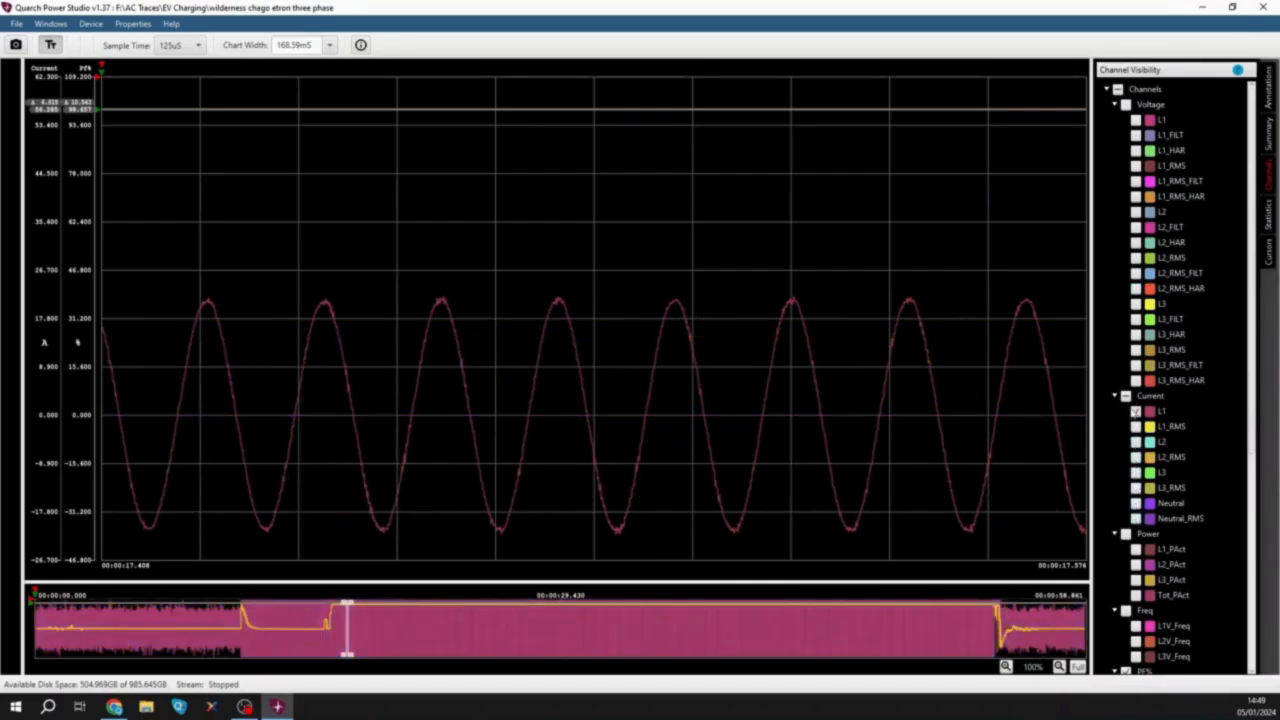
pyautogui.click(1136, 119)
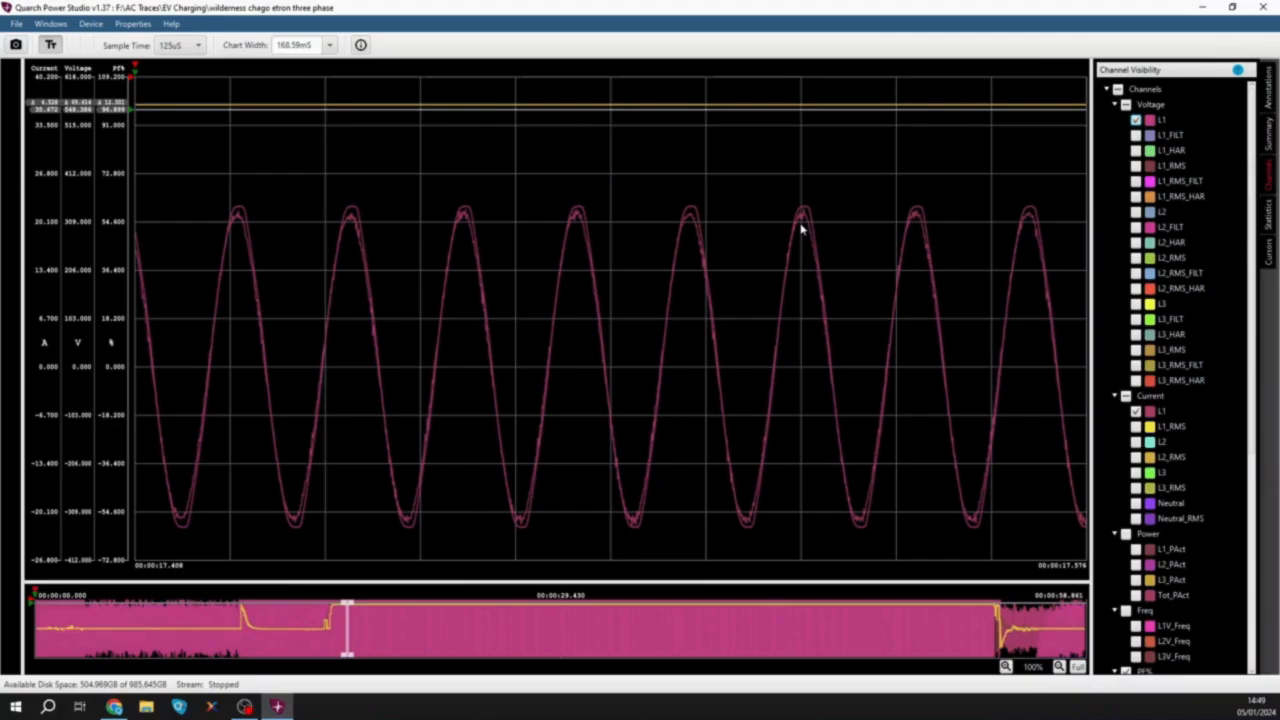
pyautogui.click(17, 24)
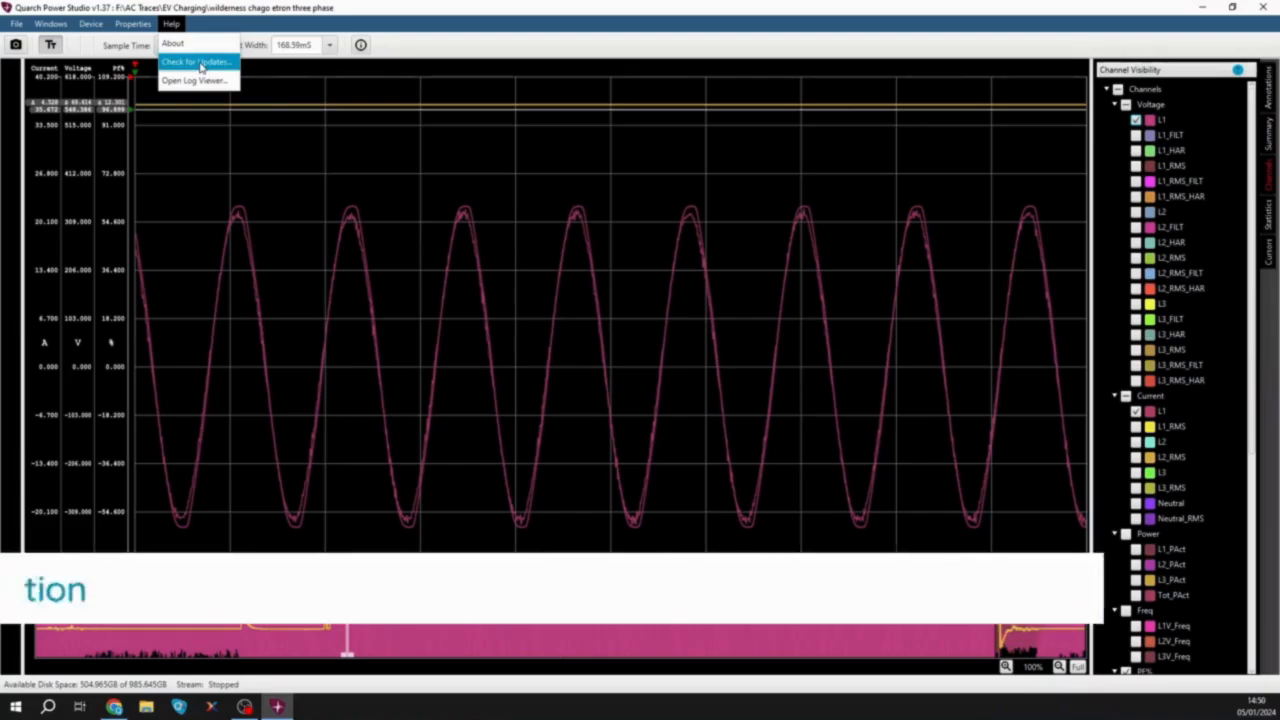
pyautogui.click(490, 227)
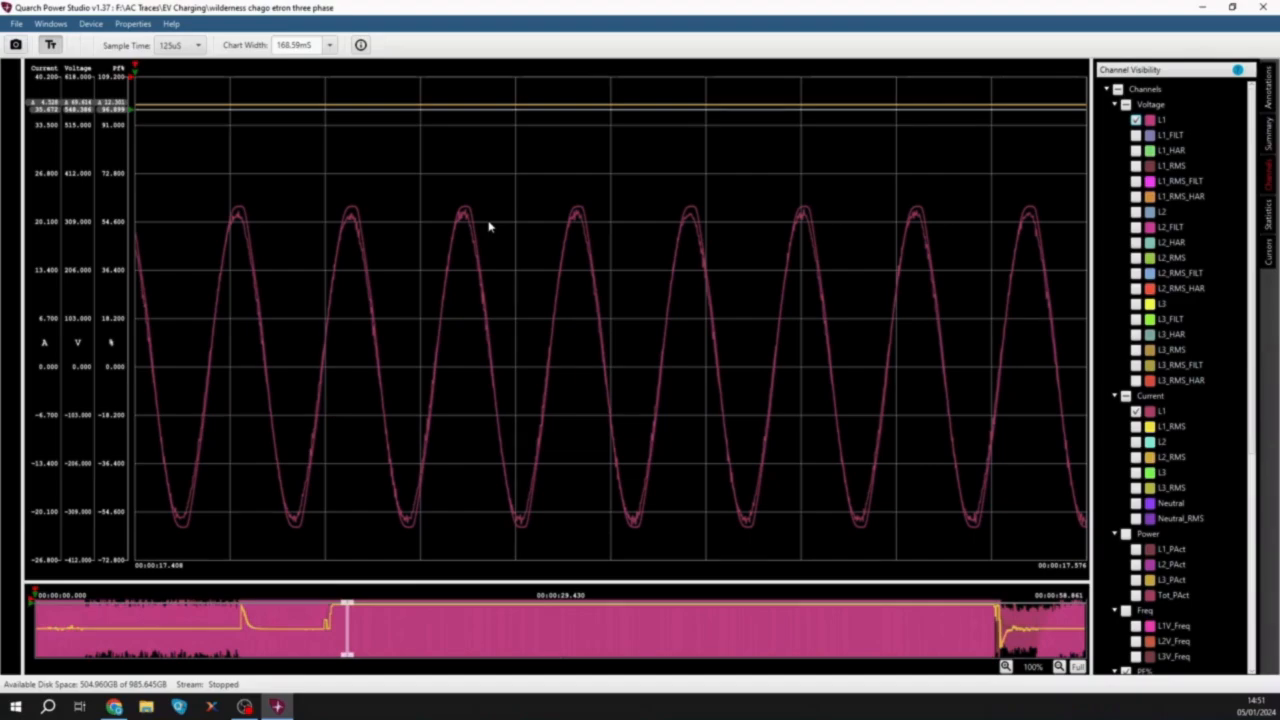
# - View the L1 voltage, L1 current and power factor traces at the power-on point about 11.5 s into the recording
pyautogui.click(243, 628)
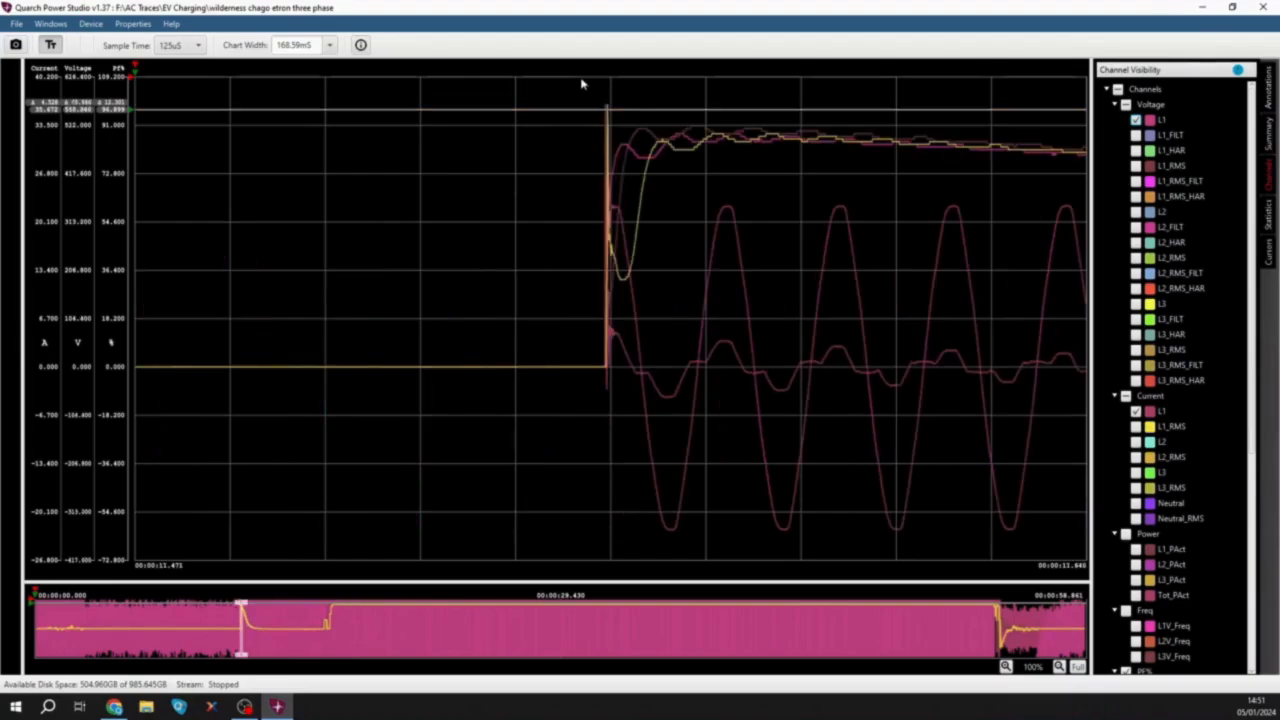